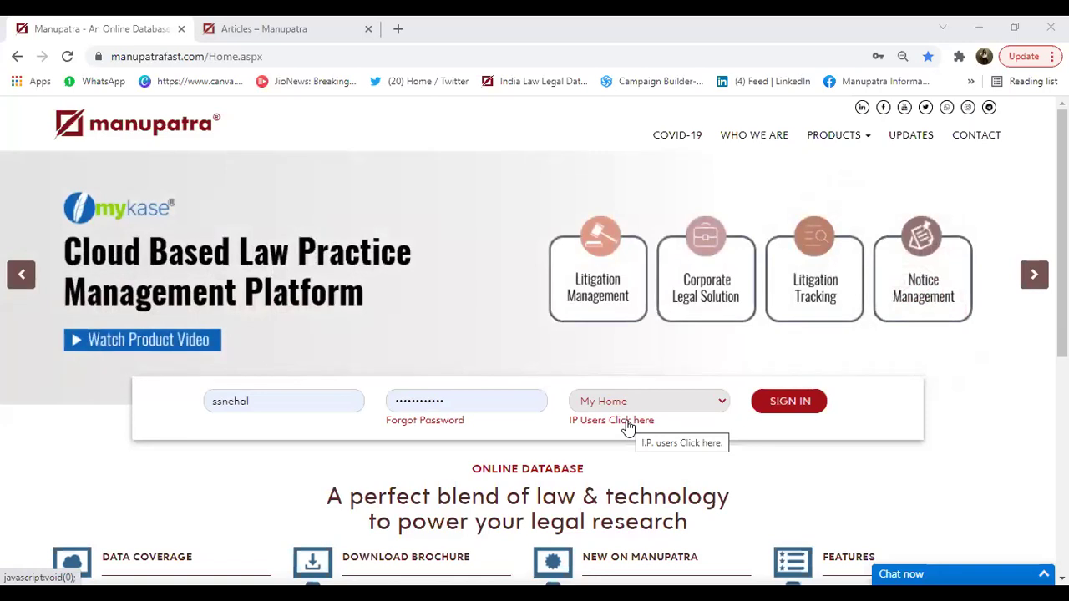
# Step: Sign in to Manupatra through the IP users access by submitting the institutional e-mail ID
pyautogui.click(628, 425)
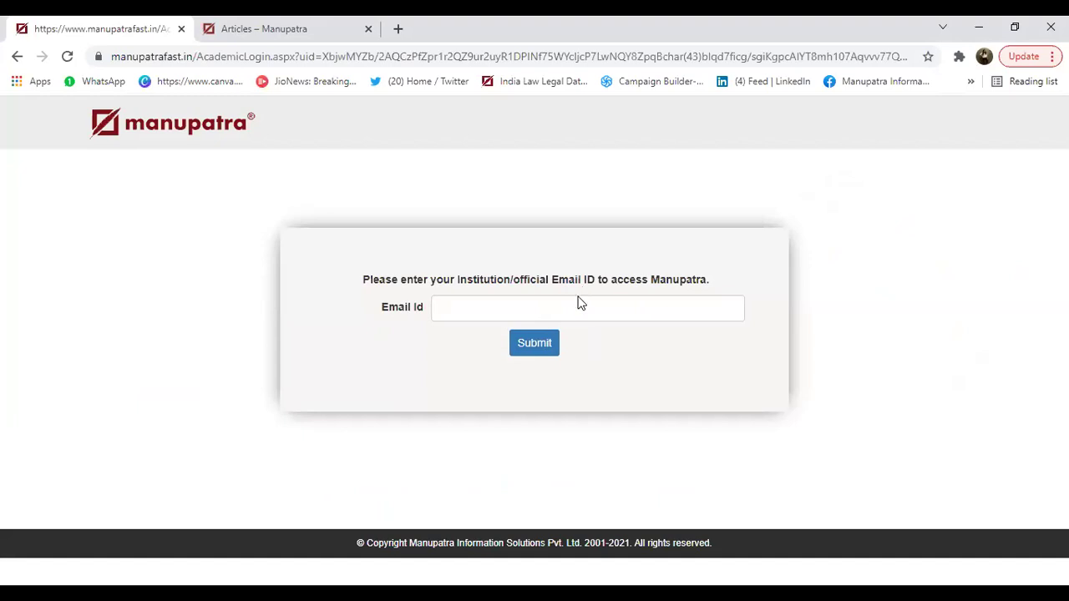
pyautogui.click(577, 303)
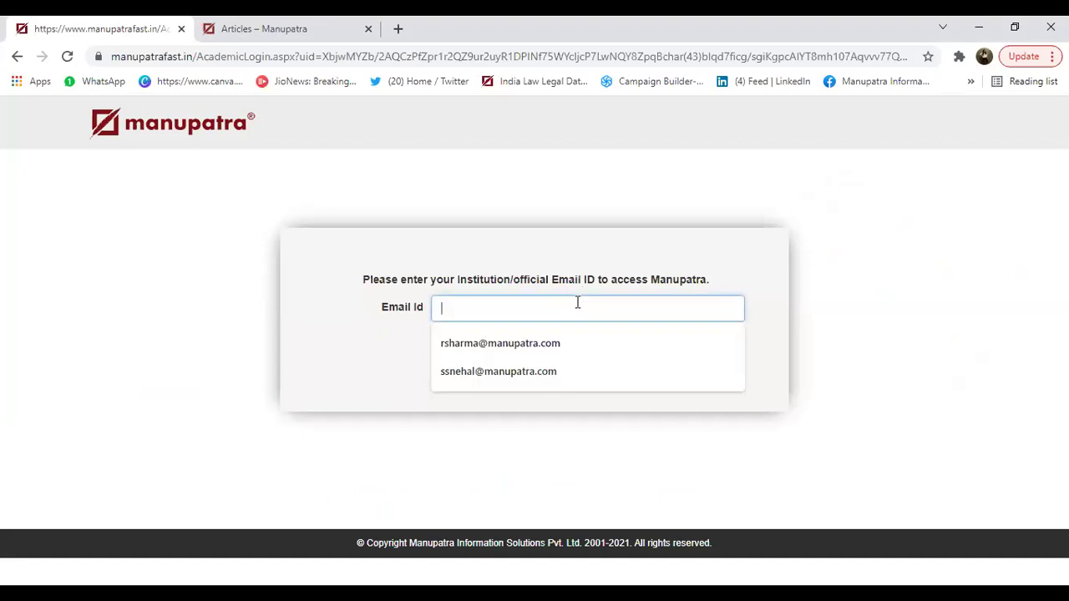
pyautogui.click(572, 345)
pyautogui.click(534, 345)
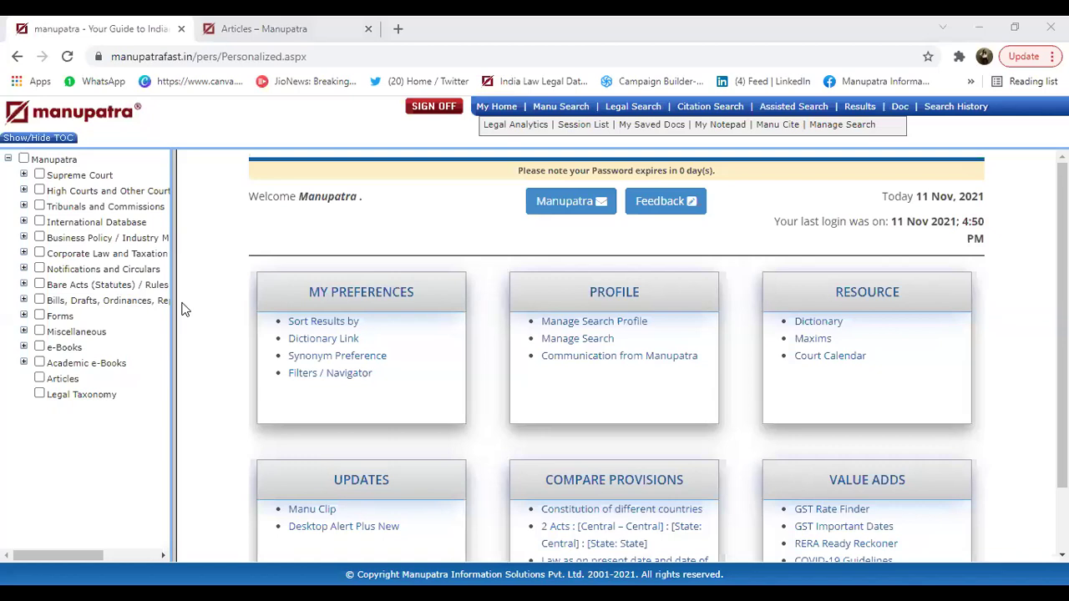
# Step: Widen the table of contents so full names show, and expand Supreme Court down to the Supreme Court Judgment periods
pyautogui.moveTo(174, 302); pyautogui.dragTo(284, 291)
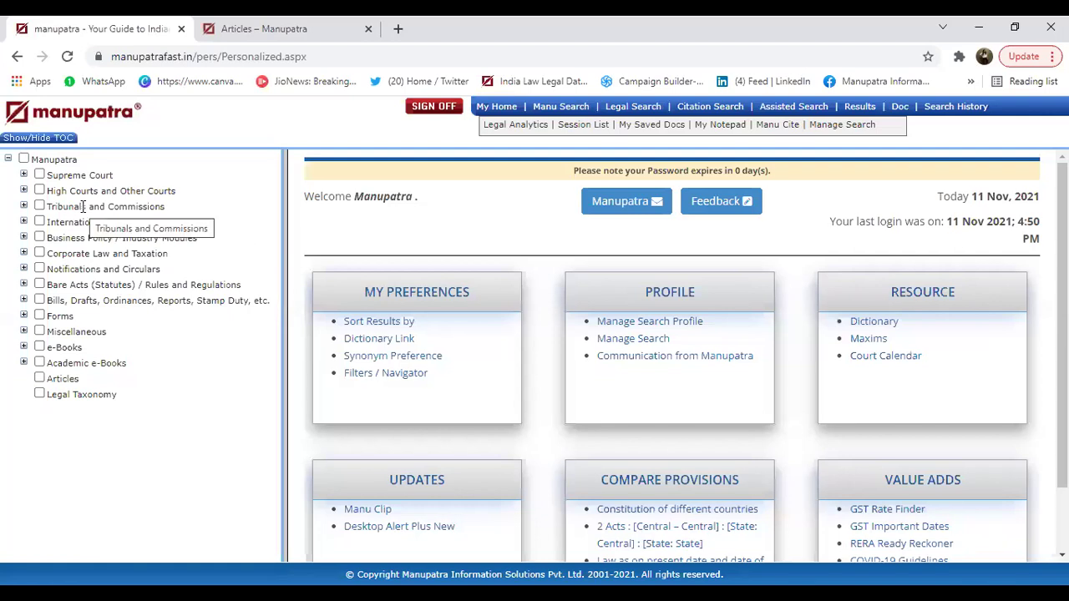
pyautogui.click(23, 175)
pyautogui.click(39, 191)
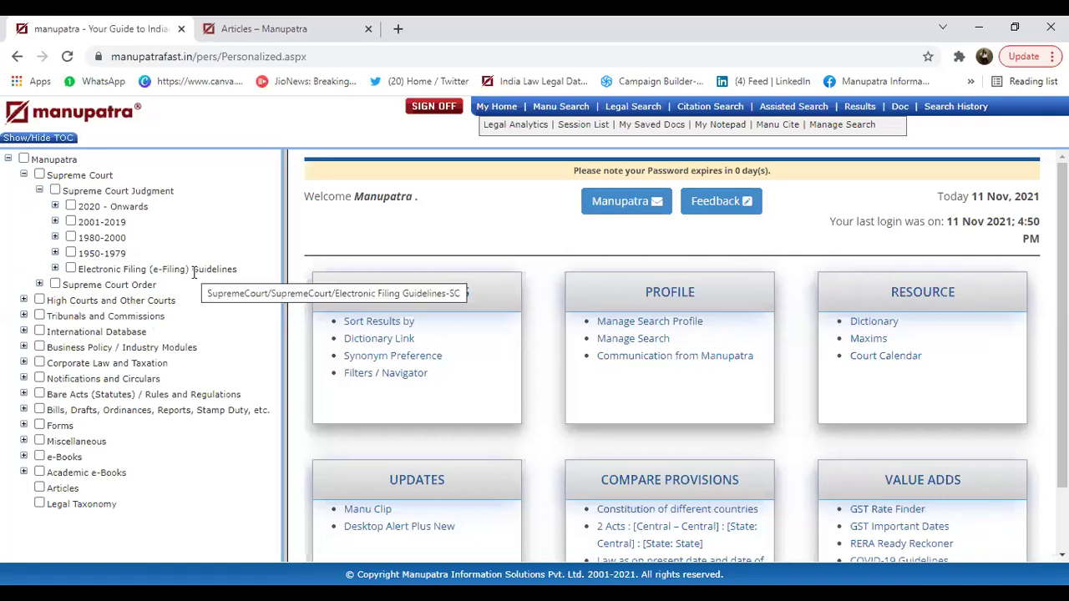
# Step: Expand High Courts and Other Courts in the table of contents, along with the Rajasthan branch
pyautogui.click(23, 300)
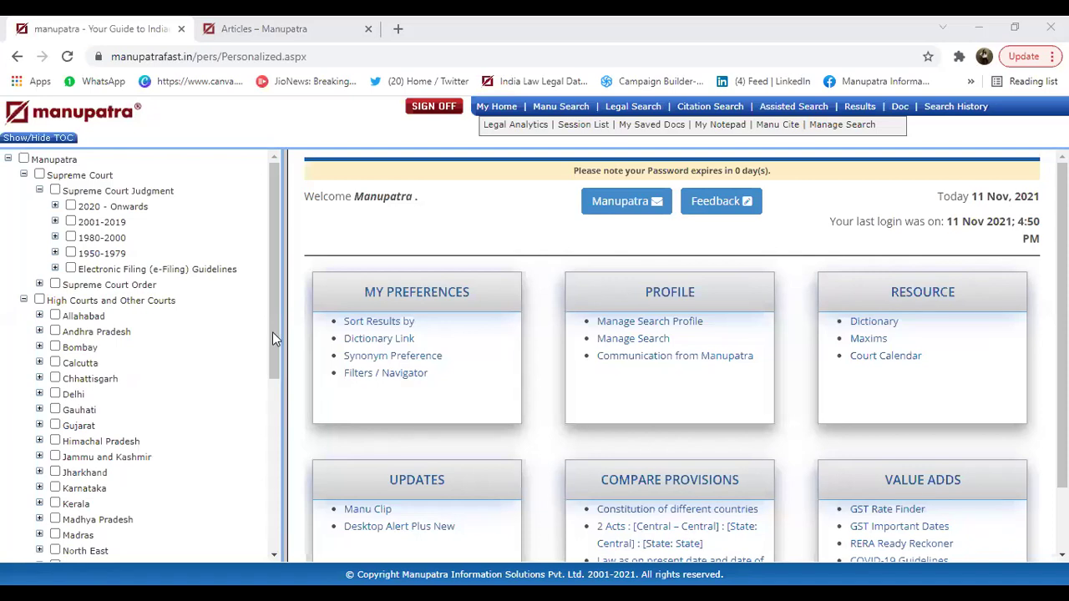
pyautogui.moveTo(275, 335); pyautogui.dragTo(284, 427)
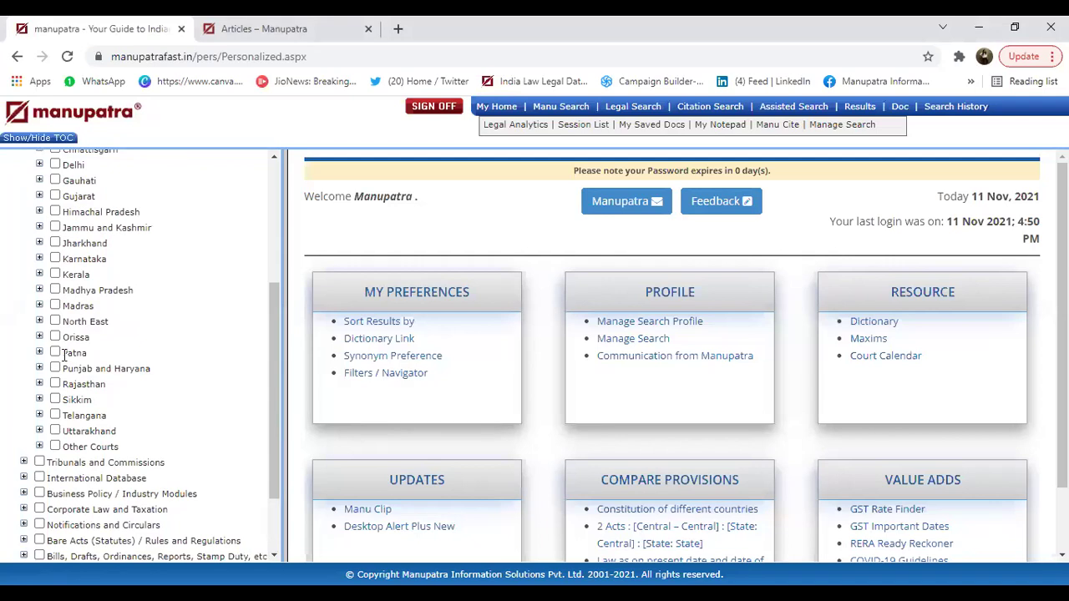
pyautogui.click(39, 384)
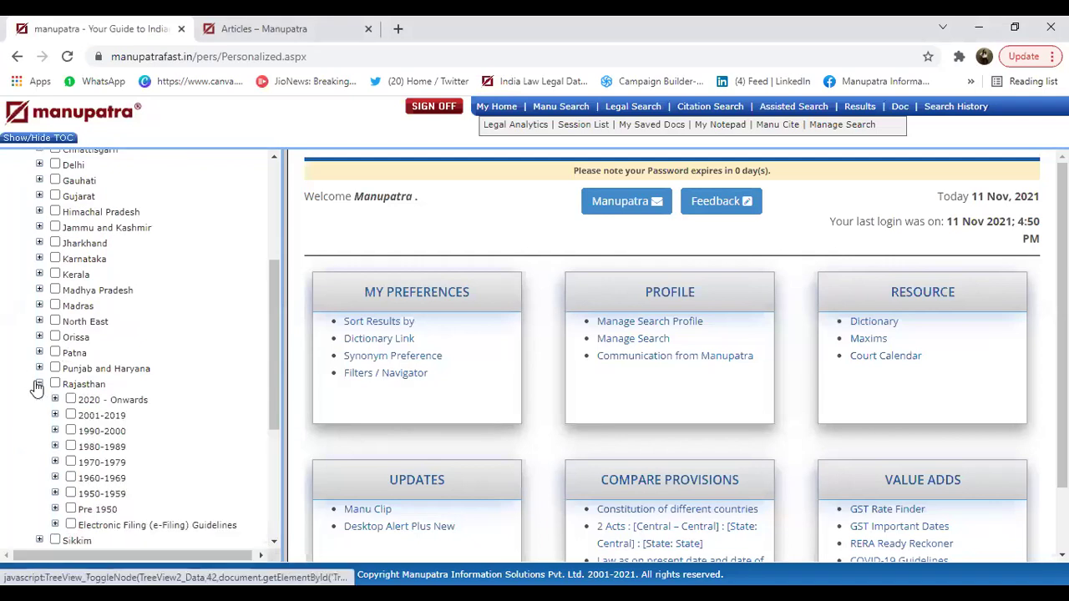
# Step: Expand Tribunals and Commissions in the table of contents, along with the CAT - Central Administrative Tribunal branch
pyautogui.moveTo(276, 370); pyautogui.dragTo(283, 421)
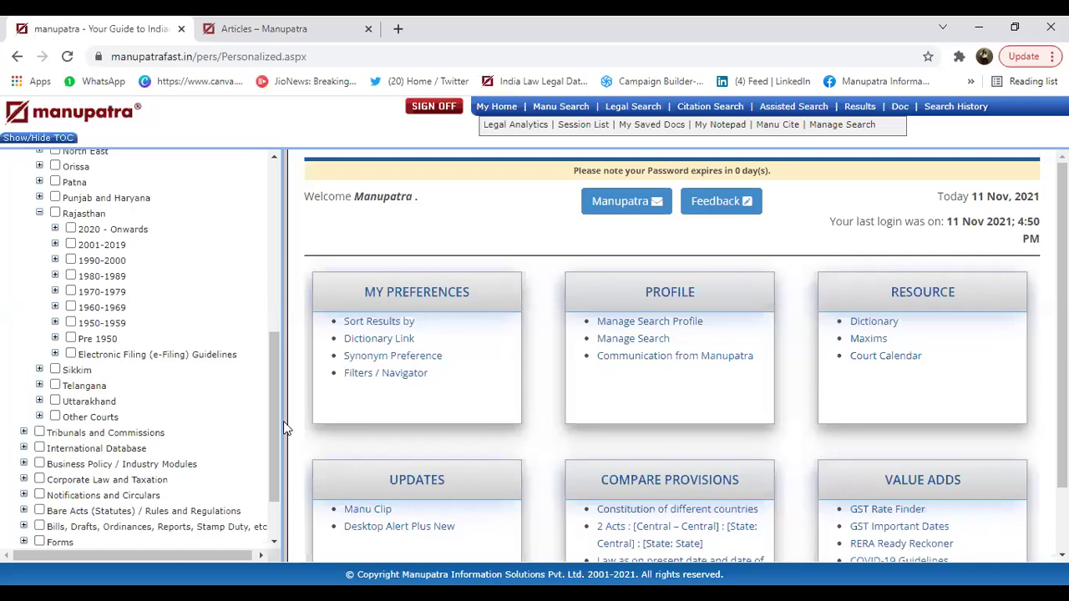
pyautogui.scroll(-2, 283, 421)
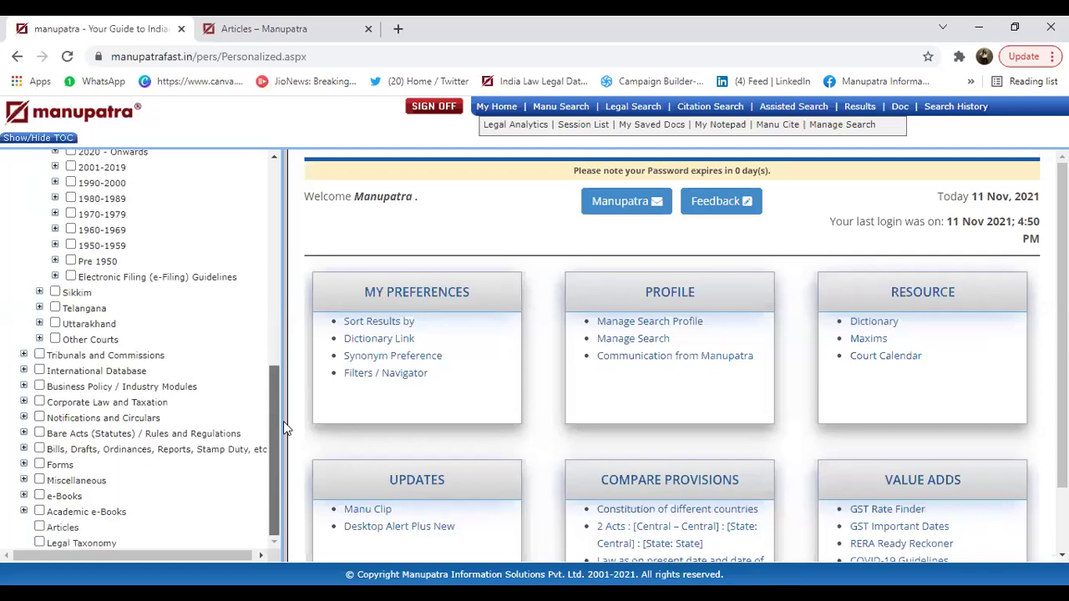
pyautogui.click(24, 355)
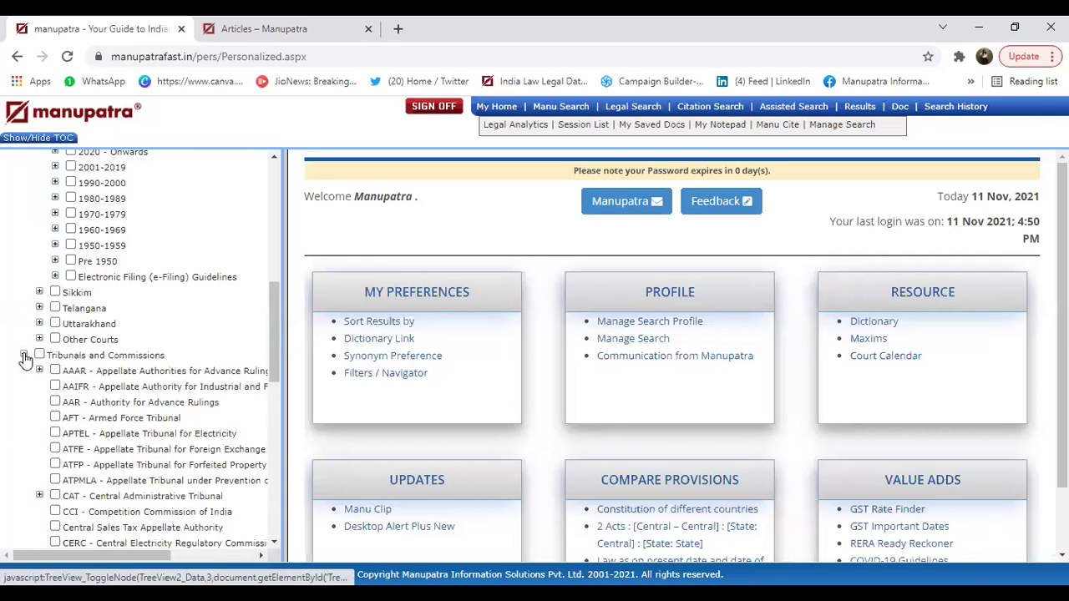
pyautogui.moveTo(274, 306); pyautogui.dragTo(283, 338)
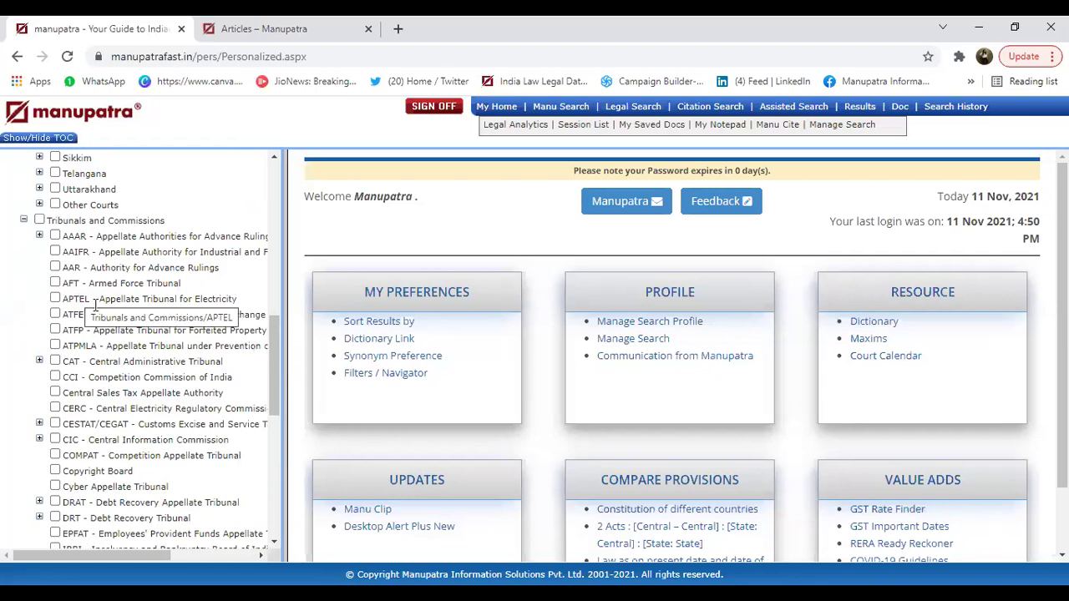
pyautogui.click(39, 361)
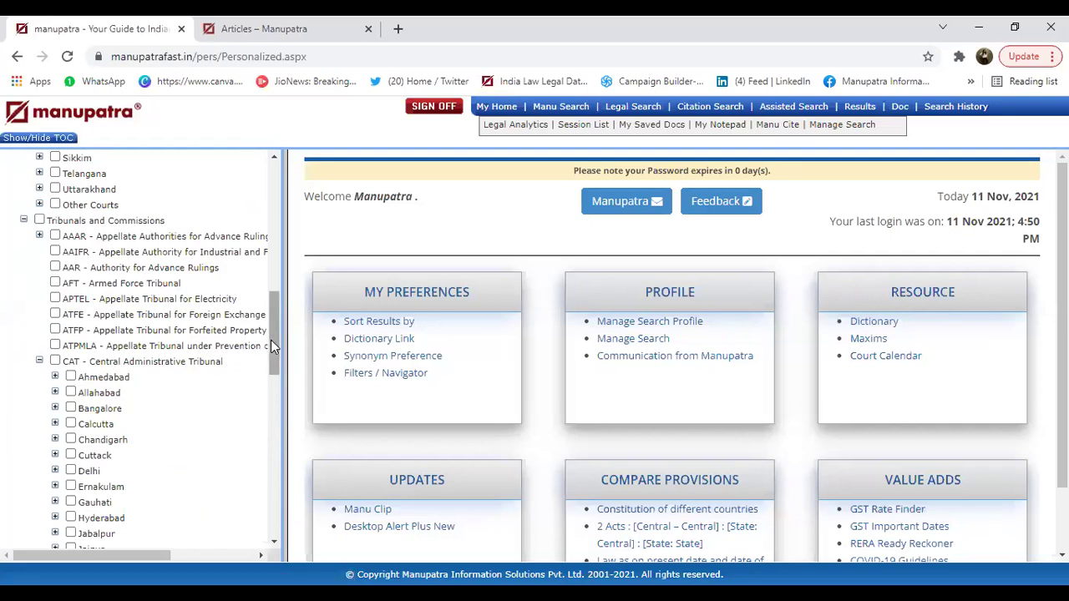
# Step: Expand International Database in the table of contents, along with the International Court of Justice branch
pyautogui.moveTo(270, 340); pyautogui.dragTo(294, 401)
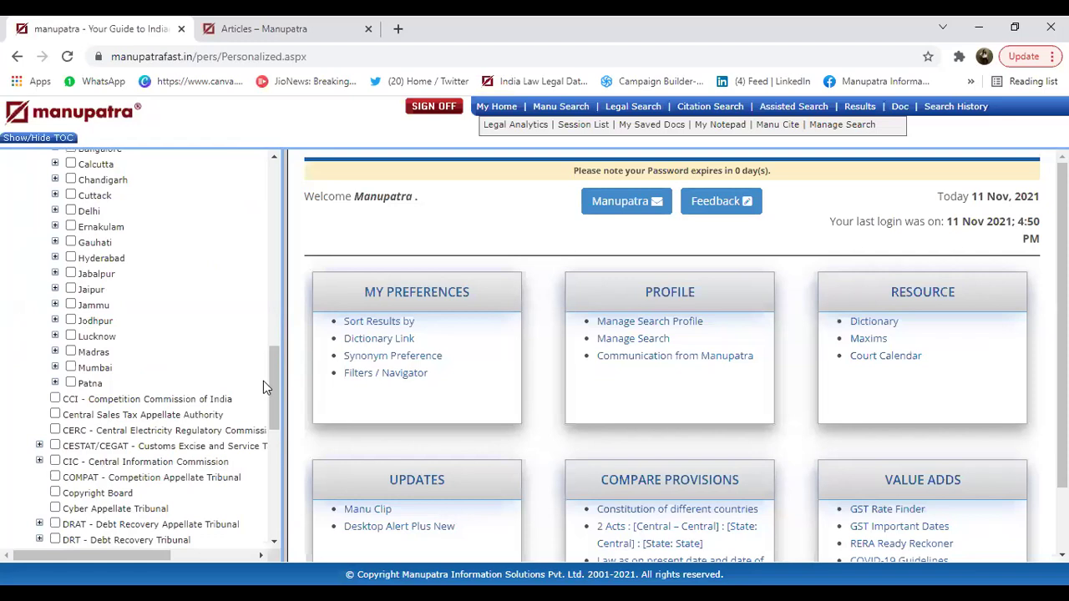
pyautogui.moveTo(276, 392); pyautogui.dragTo(292, 498)
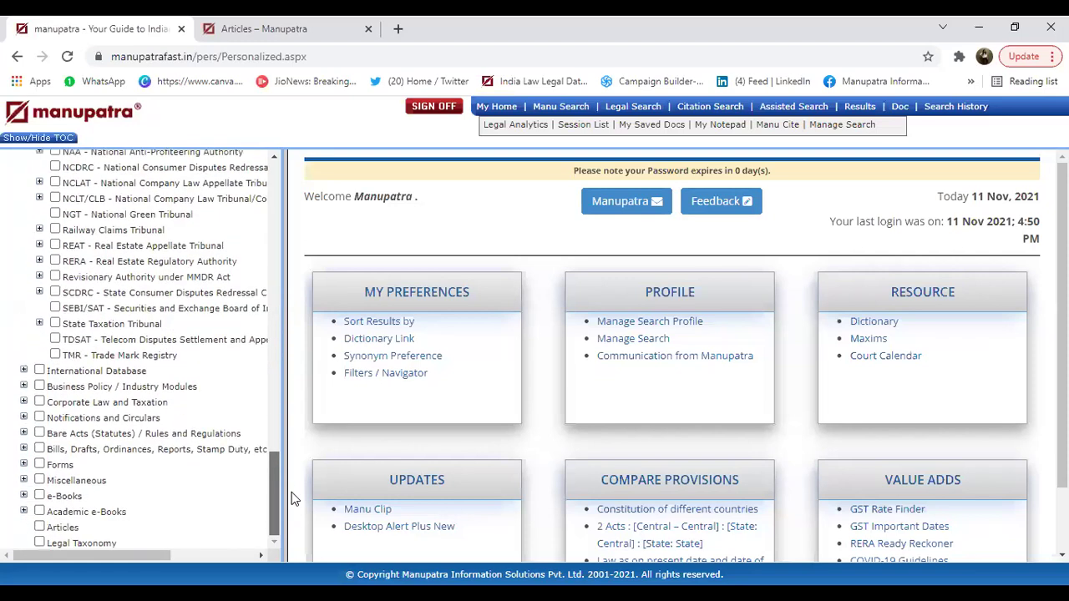
pyautogui.click(24, 371)
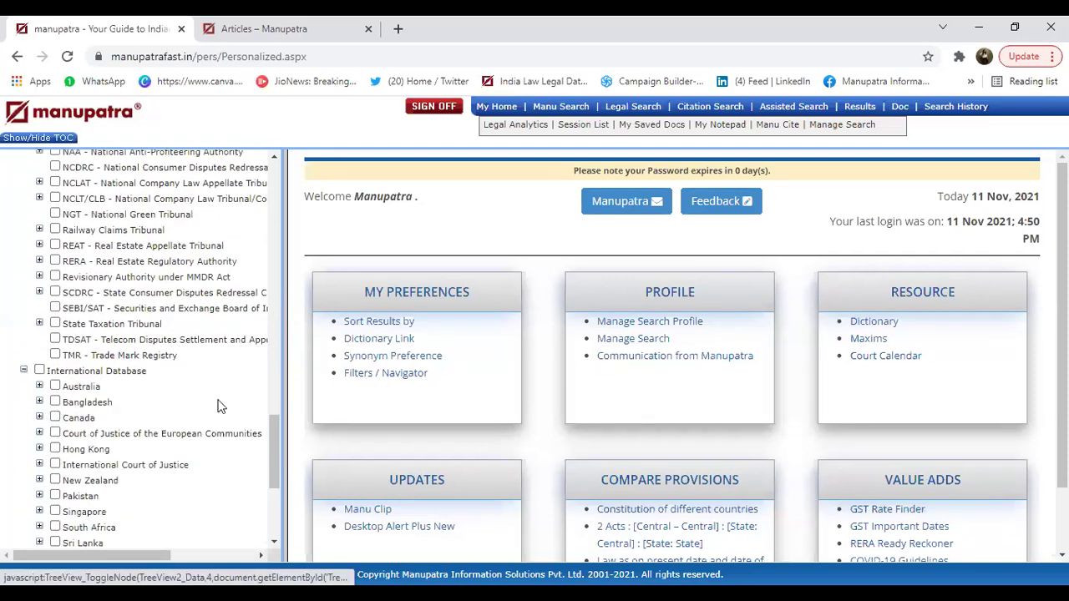
pyautogui.moveTo(272, 432); pyautogui.dragTo(281, 462)
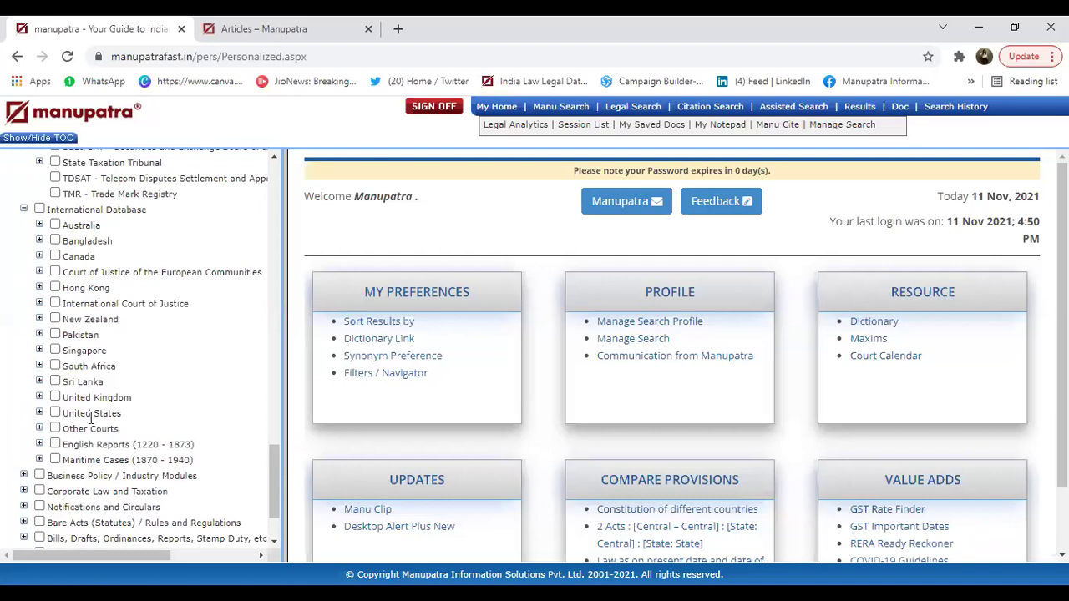
pyautogui.click(39, 304)
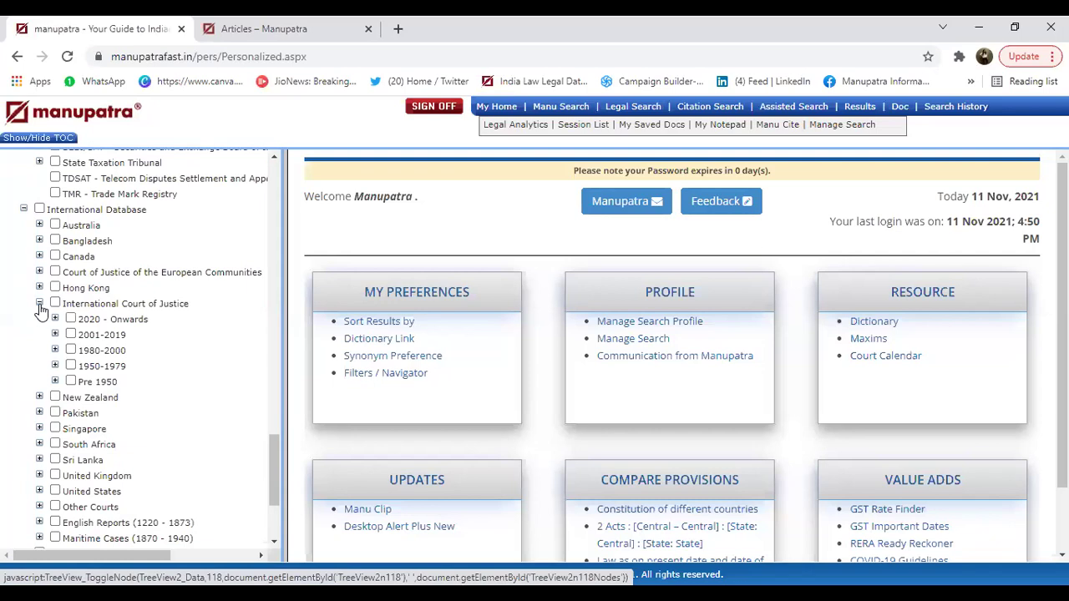
# Step: Expand Notifications and Circulars in the table of contents to view its Central and State divisions
pyautogui.moveTo(279, 472); pyautogui.dragTo(276, 500)
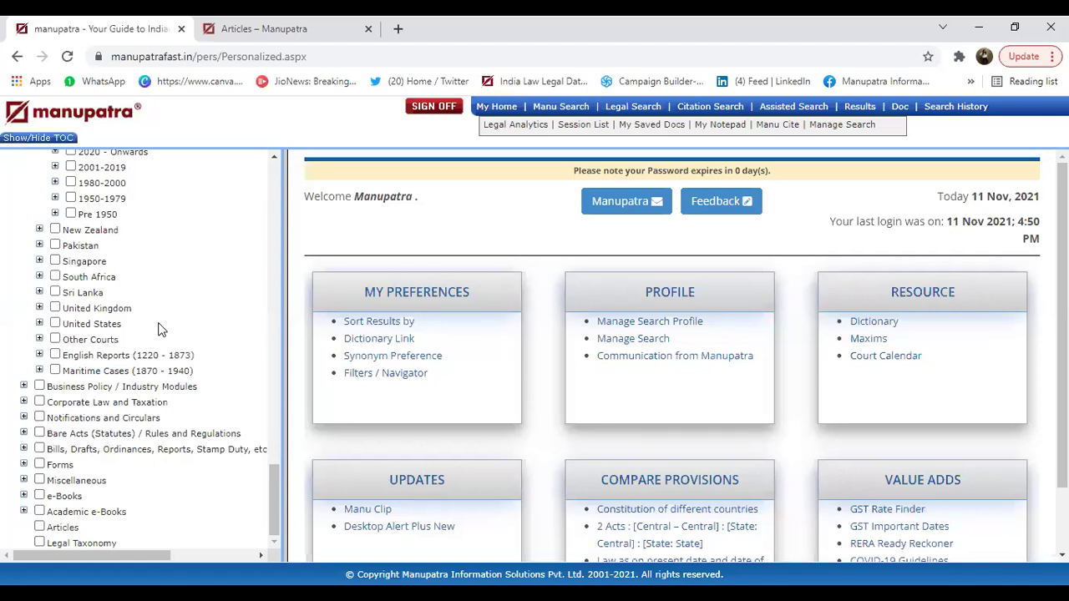
pyautogui.click(23, 419)
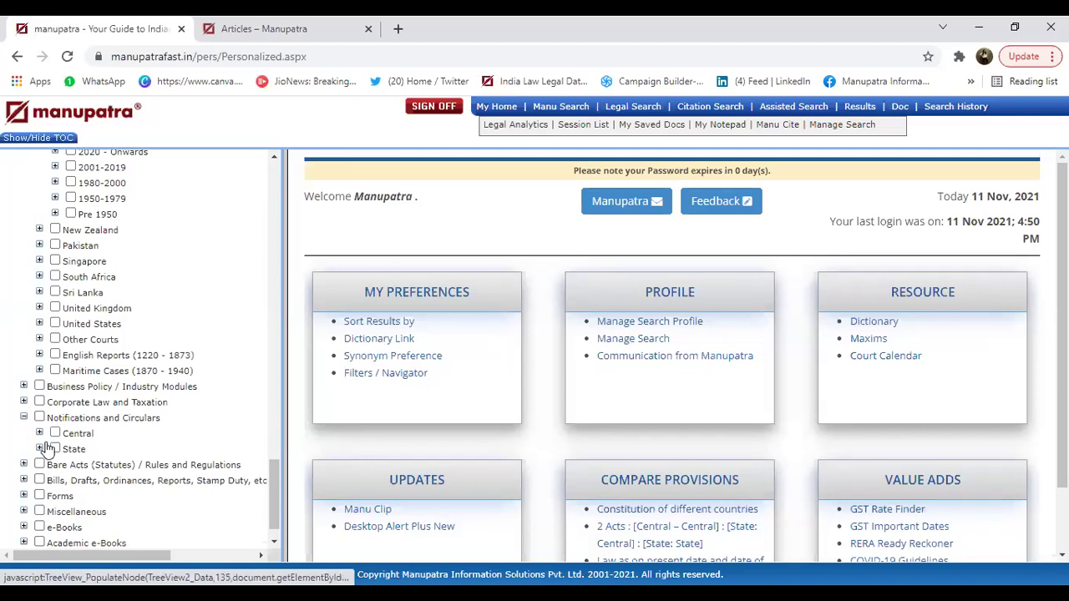
pyautogui.scroll(-2, 47, 448)
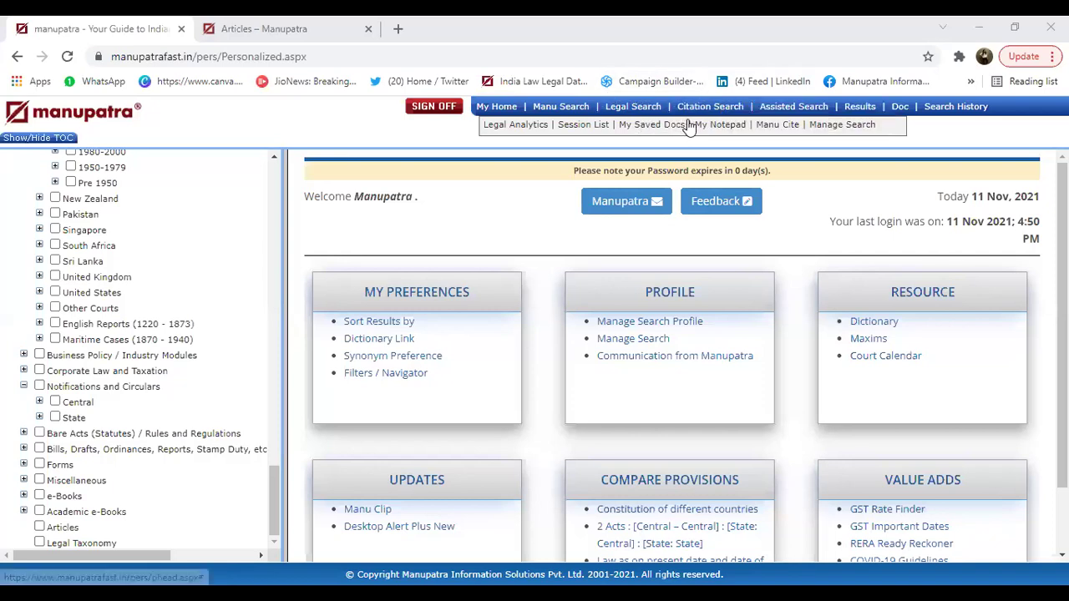
# Step: Open Legal Search and enter "vishaka" as the Appellant/Respondent in the Advance Search form
pyautogui.click(640, 111)
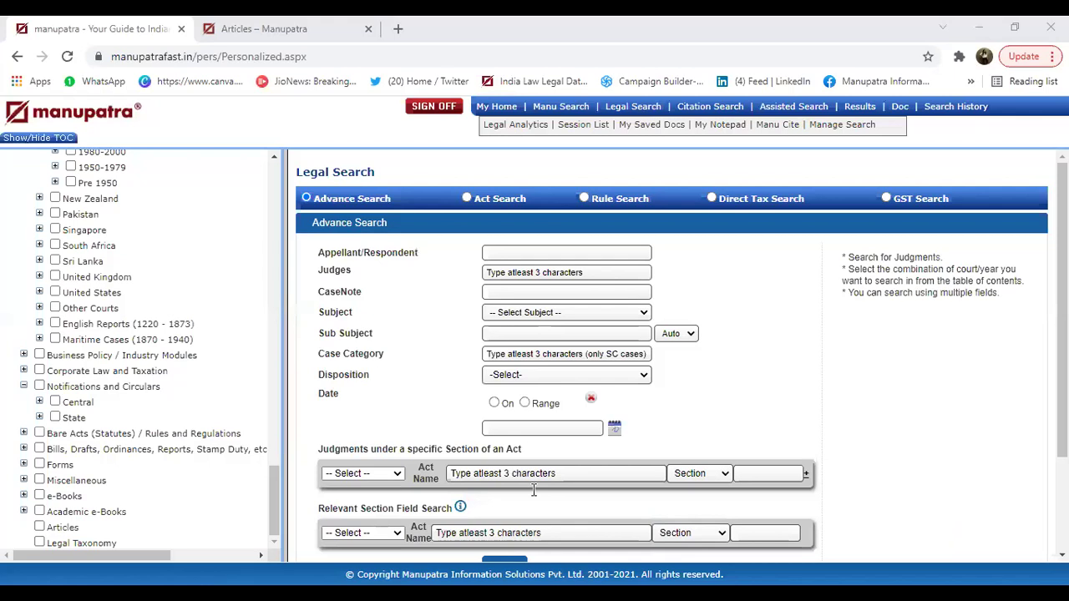
pyautogui.click(609, 255)
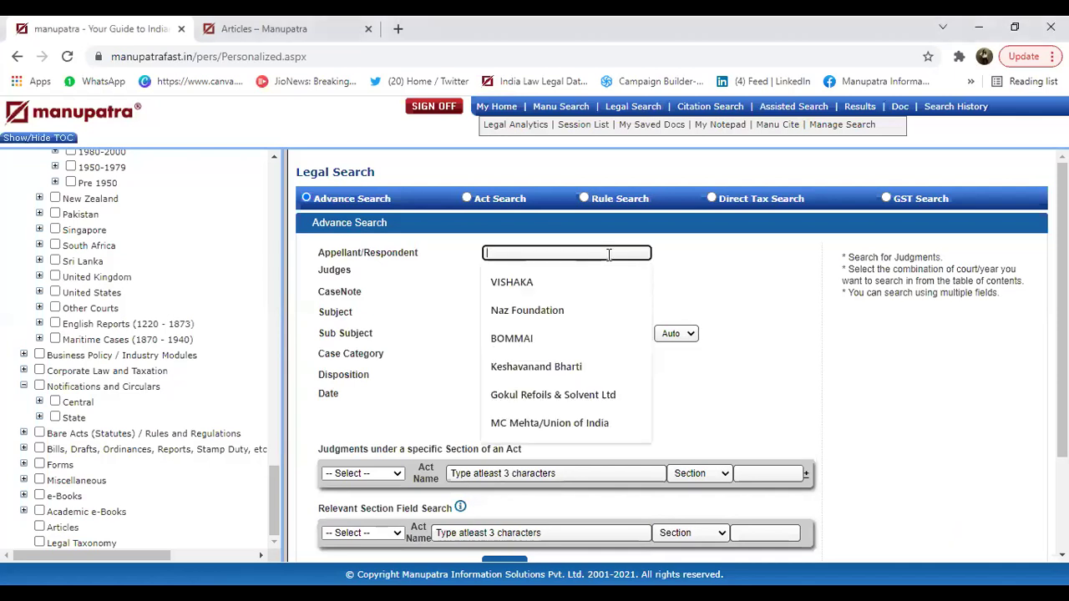
pyautogui.click(688, 264)
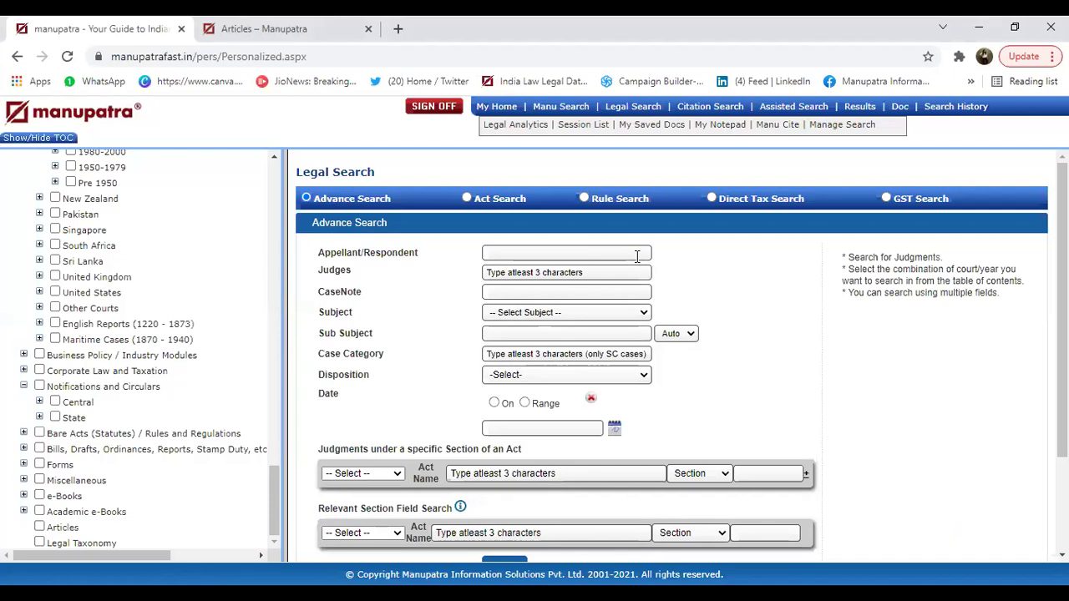
pyautogui.click(628, 252)
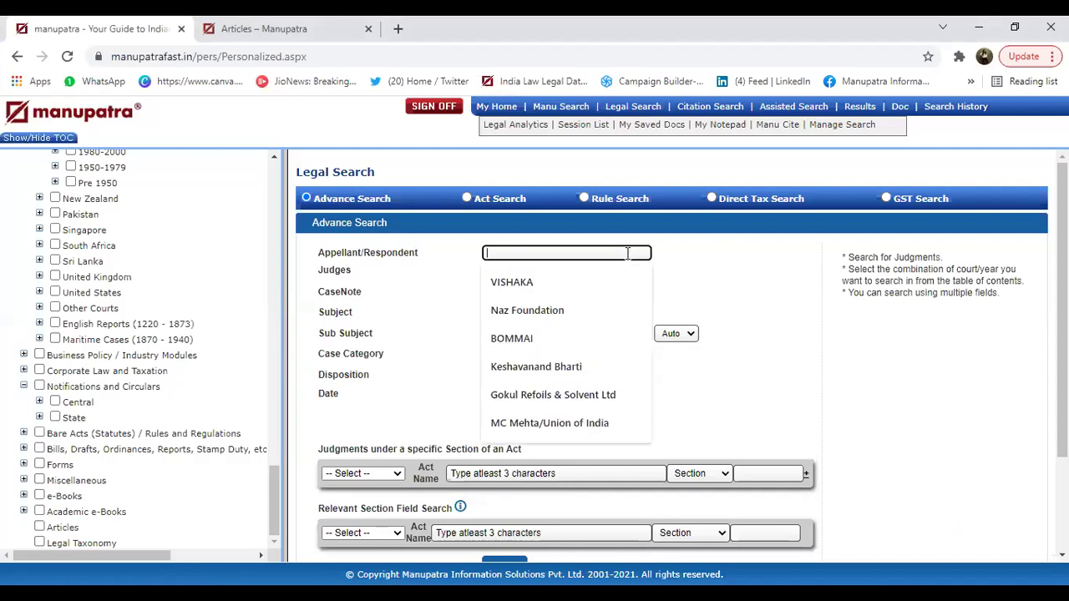
pyautogui.click(396, 278)
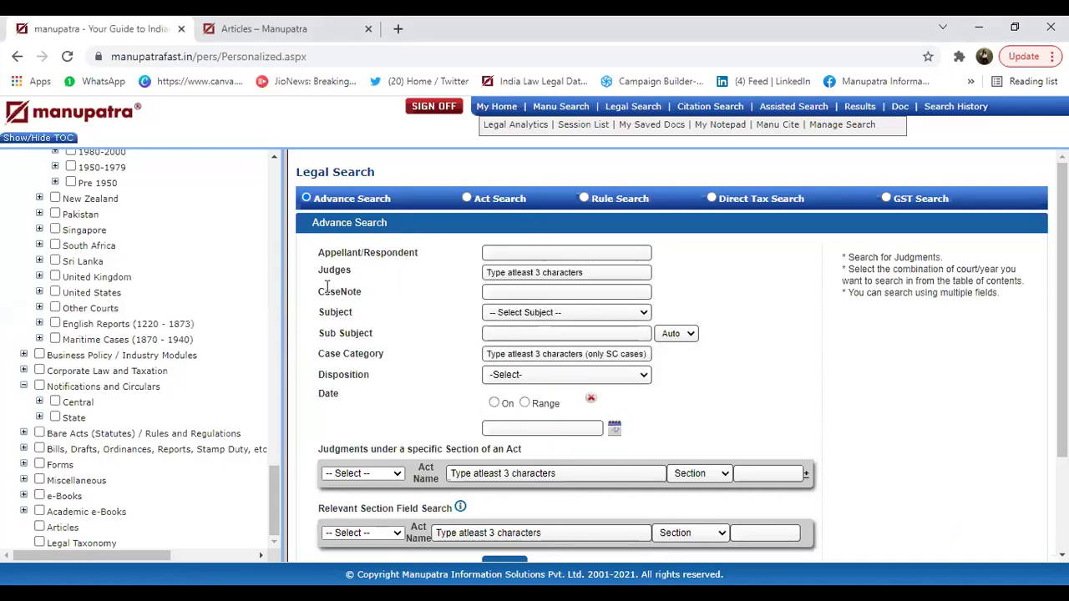
pyautogui.click(493, 253)
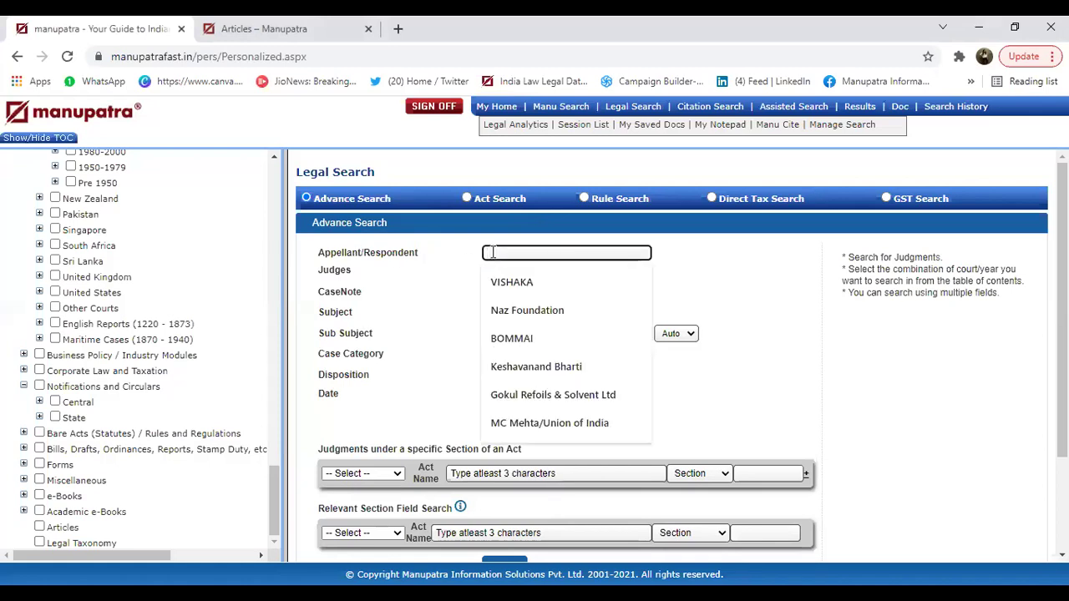
pyautogui.write('Vishaka')
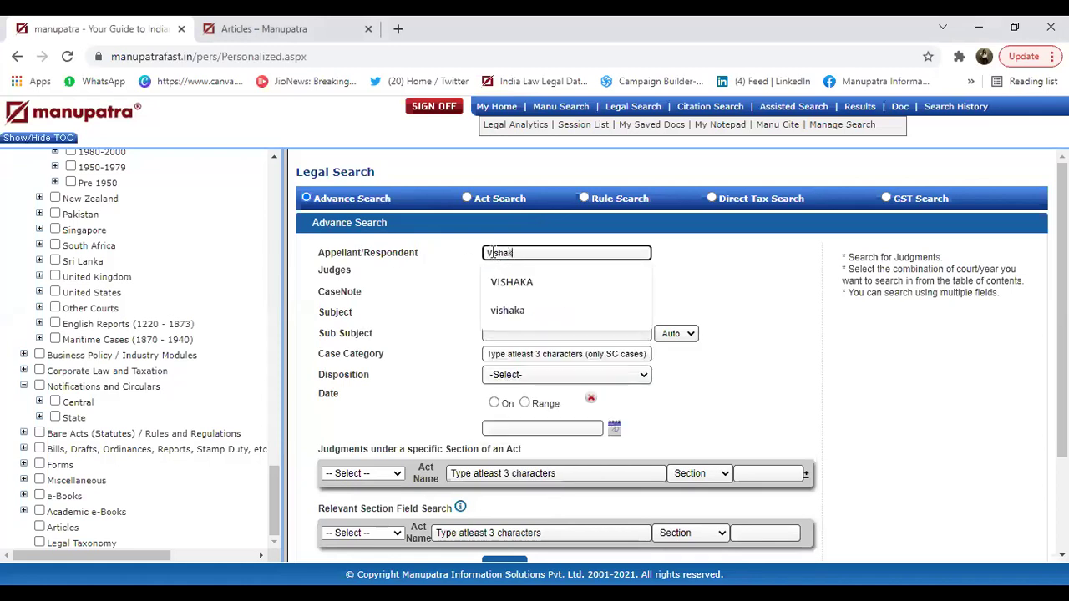
pyautogui.click(511, 311)
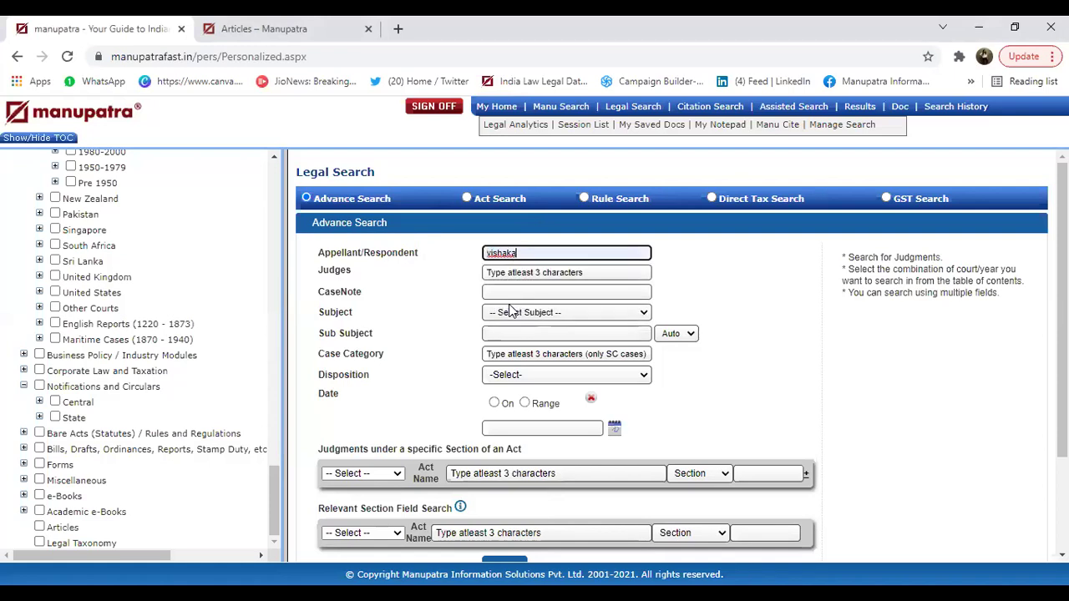
# Step: Run the Advance Search for judgments and sort the results by Relevance
pyautogui.scroll(-1, 1062, 334)
pyautogui.scroll(-1, 943, 358)
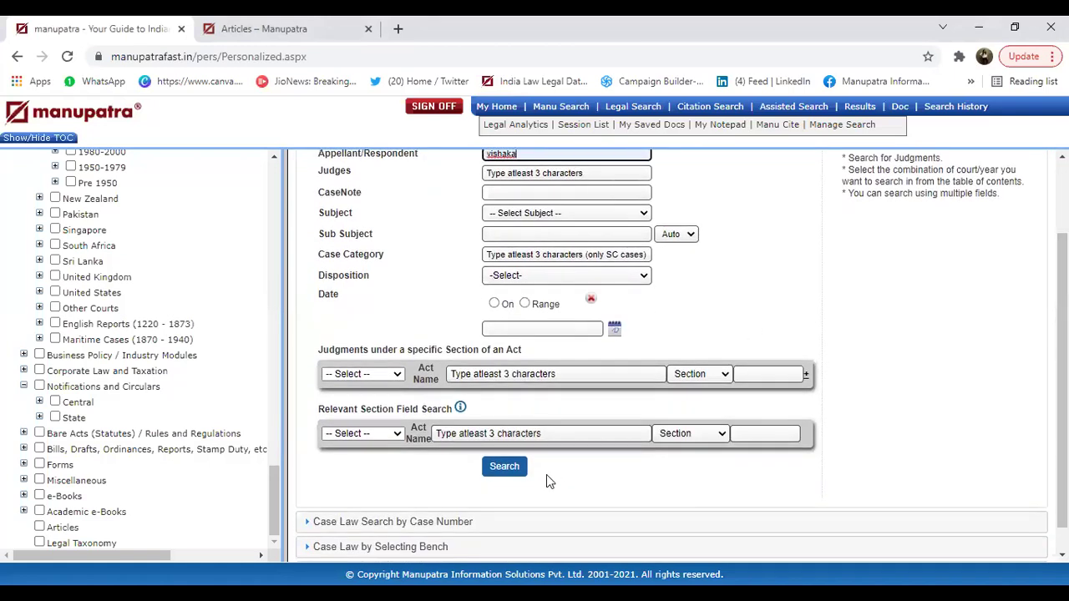
pyautogui.click(498, 464)
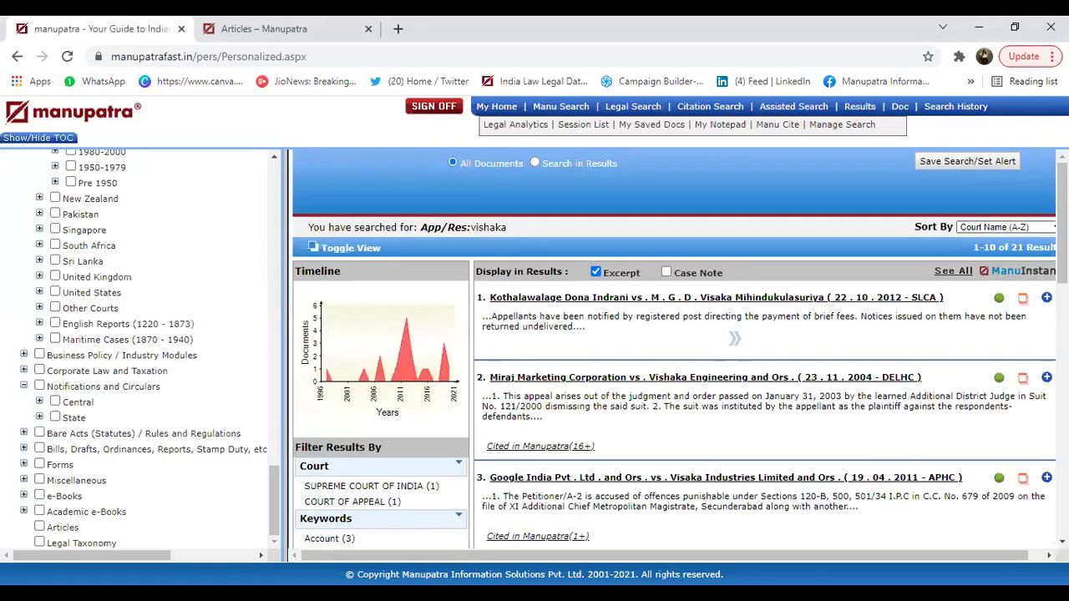
pyautogui.click(1010, 228)
pyautogui.click(1013, 241)
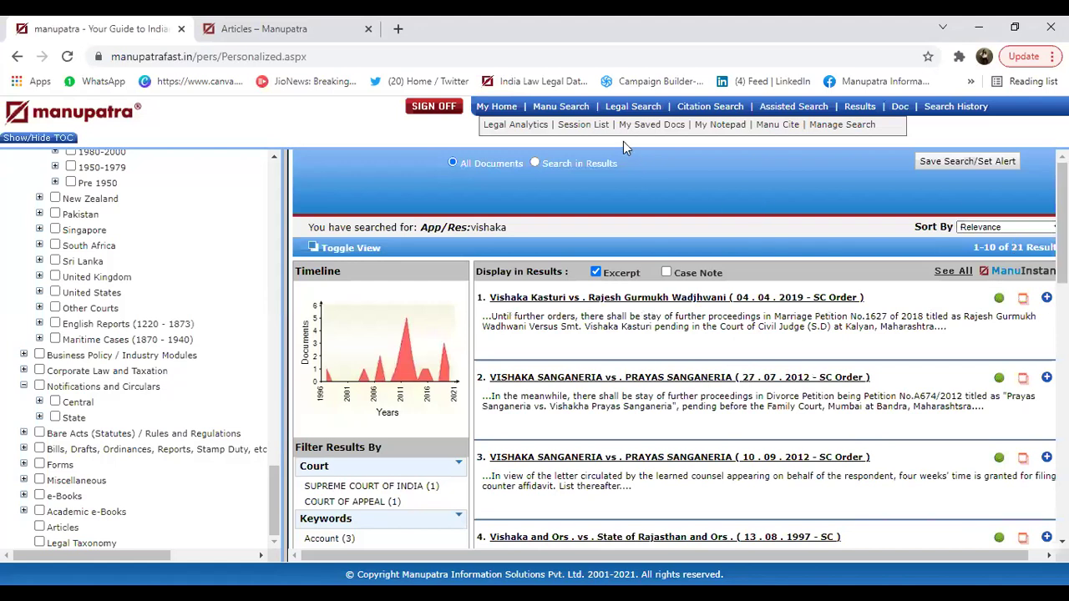
# Step: Return to Legal Search and run a new Advance Search with "VISHAKA" as the Appellant/Respondent
pyautogui.click(615, 110)
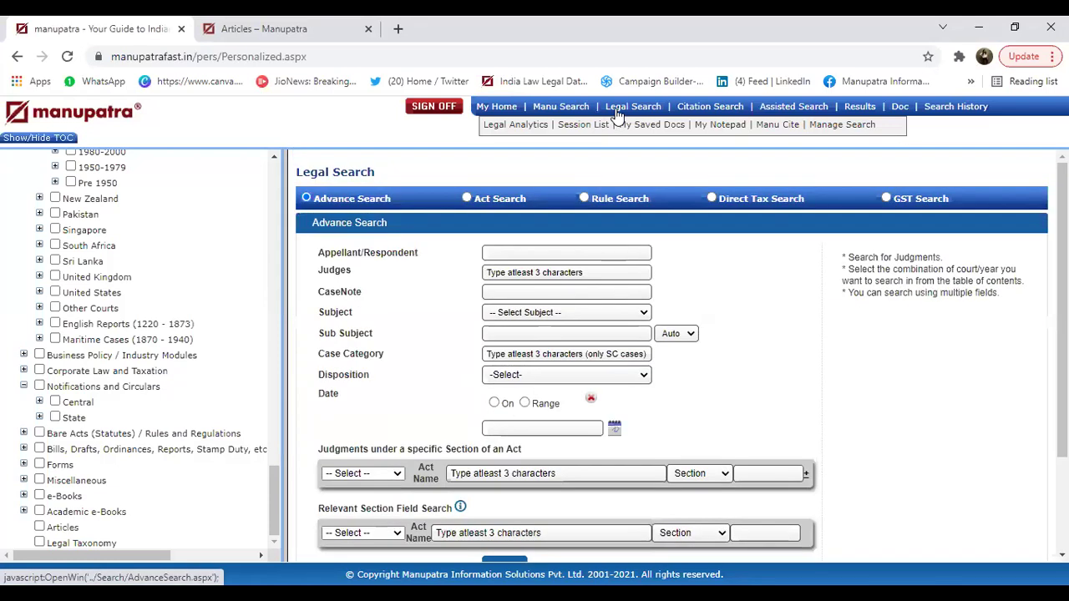
pyautogui.click(523, 253)
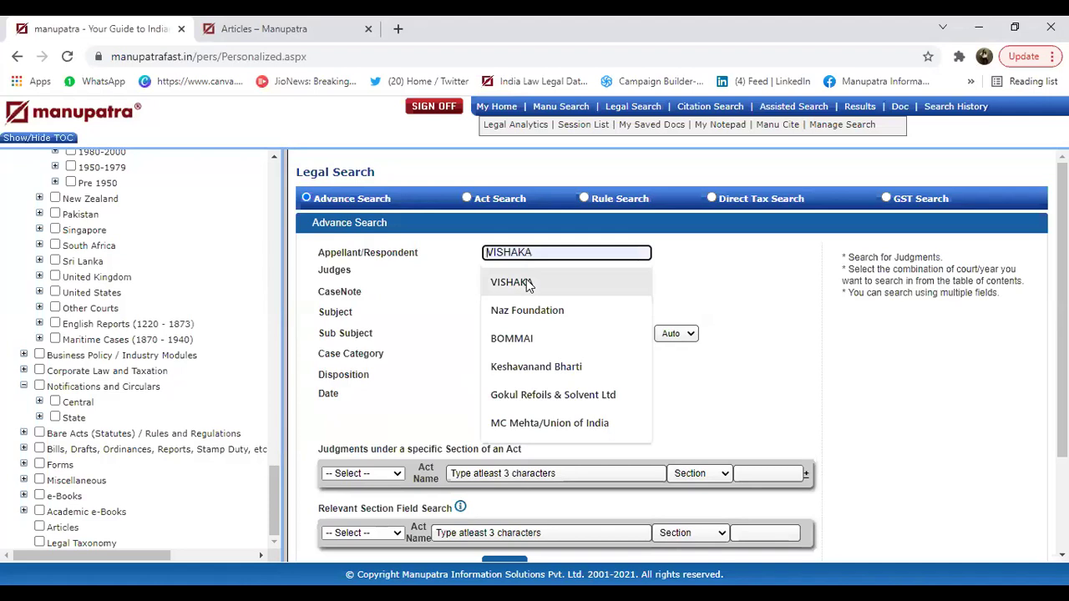
pyautogui.click(506, 283)
pyautogui.scroll(-1, 513, 460)
pyautogui.click(522, 473)
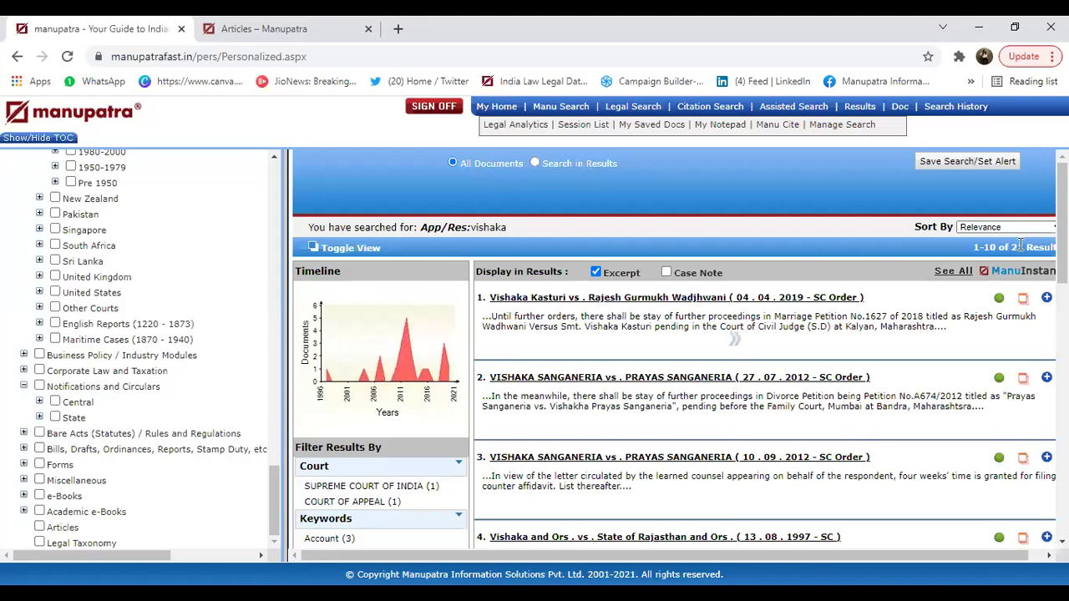
# Step: Sort the "vishaka" search results by Cited (Most)
pyautogui.click(1038, 229)
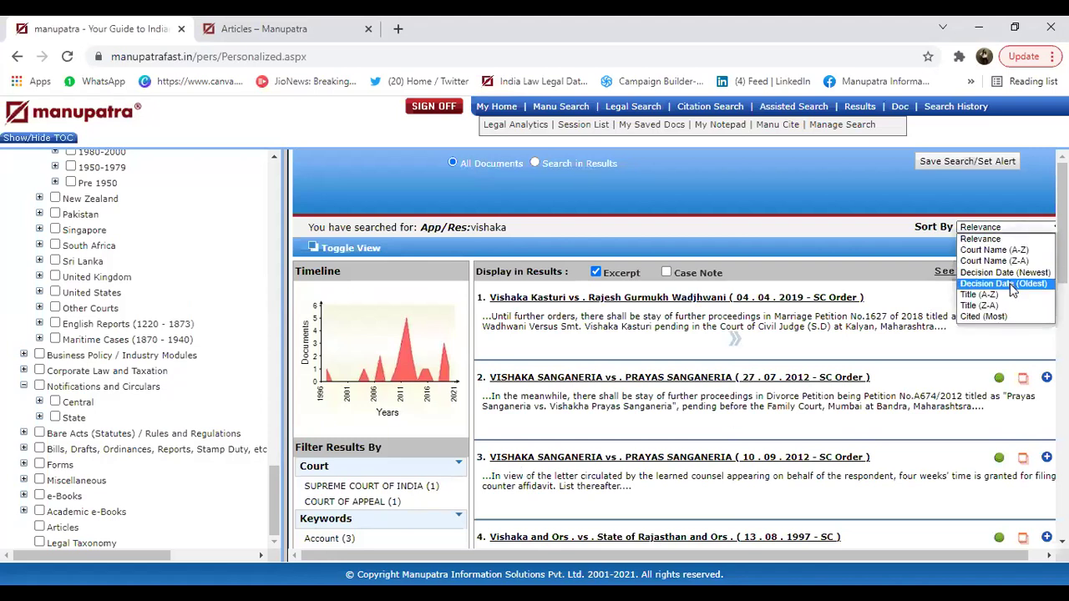
pyautogui.click(1013, 317)
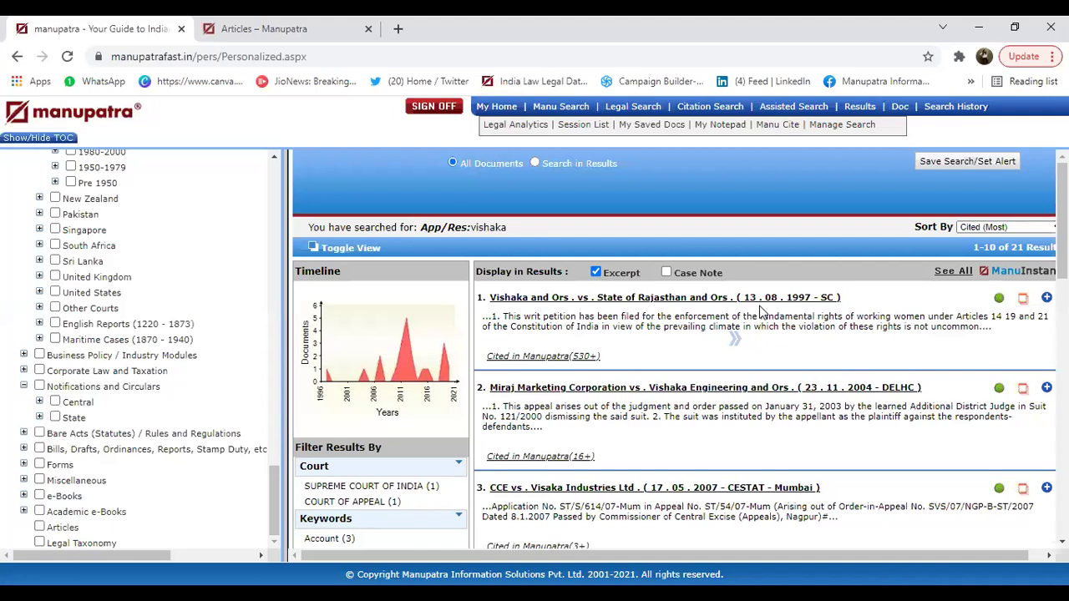
# Step: Return to Legal Search and run an Advance Search with "maneka gandhi" as the Appellant/Respondent
pyautogui.click(649, 114)
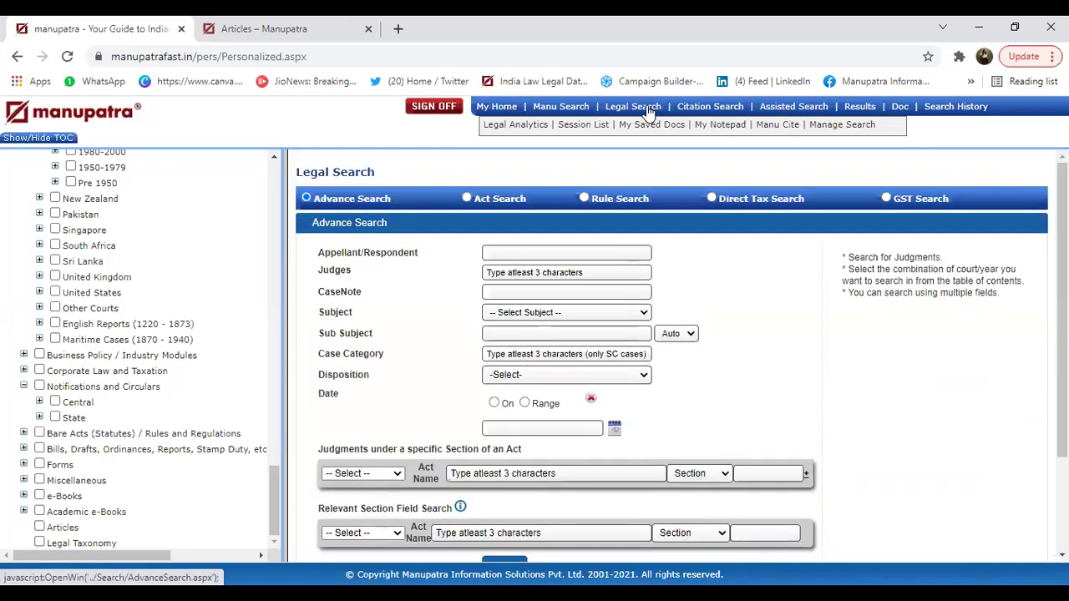
pyautogui.click(539, 251)
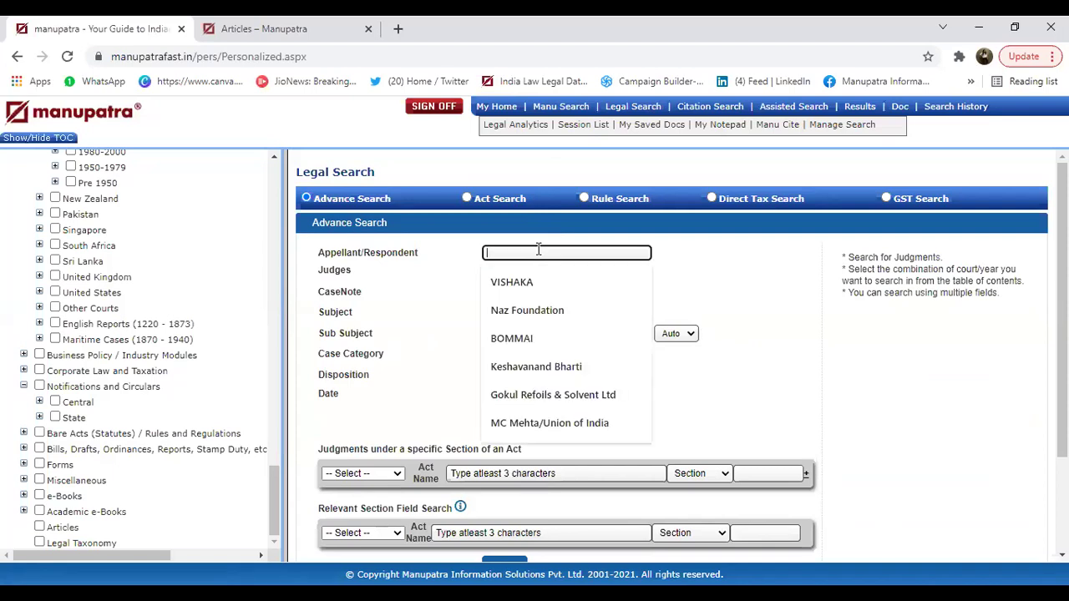
pyautogui.write('mane')
pyautogui.click(541, 279)
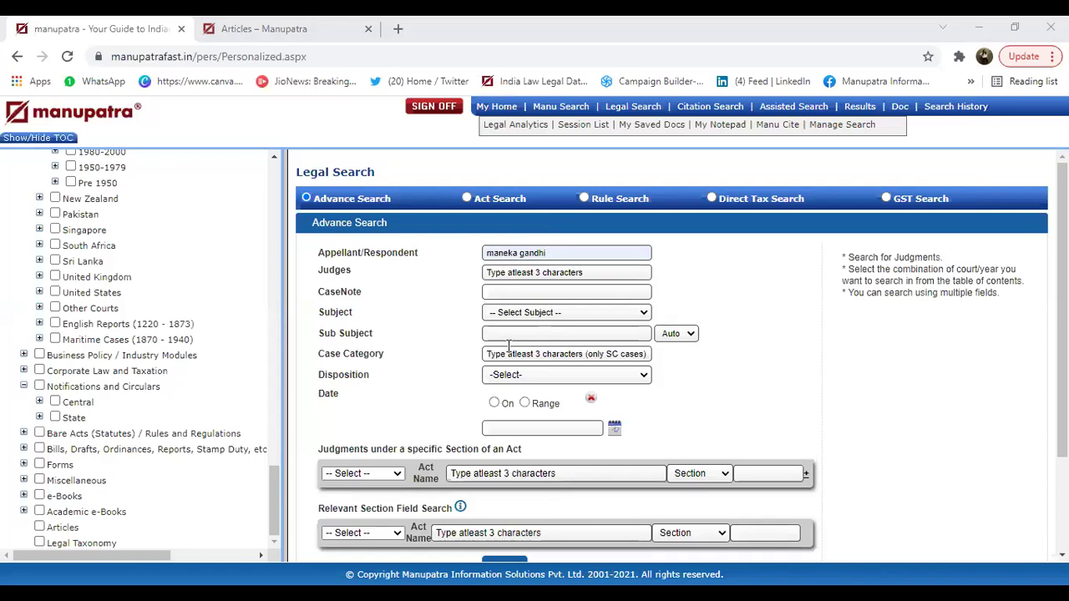
pyautogui.click(519, 565)
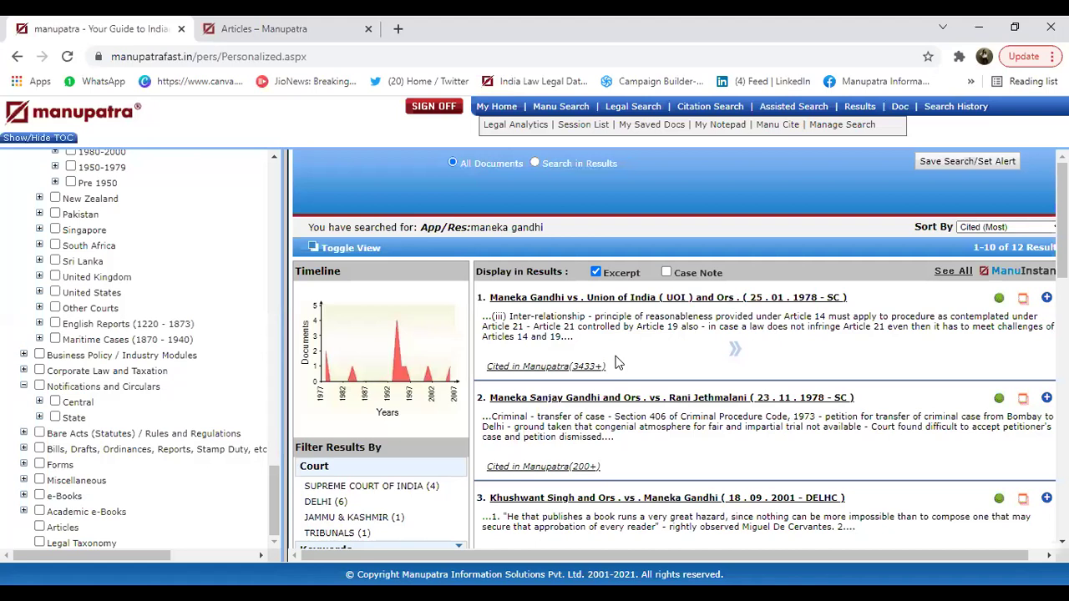
# Step: Return to Legal Search and run an Advance Search for judgments with Constitution as the Subject
pyautogui.click(654, 112)
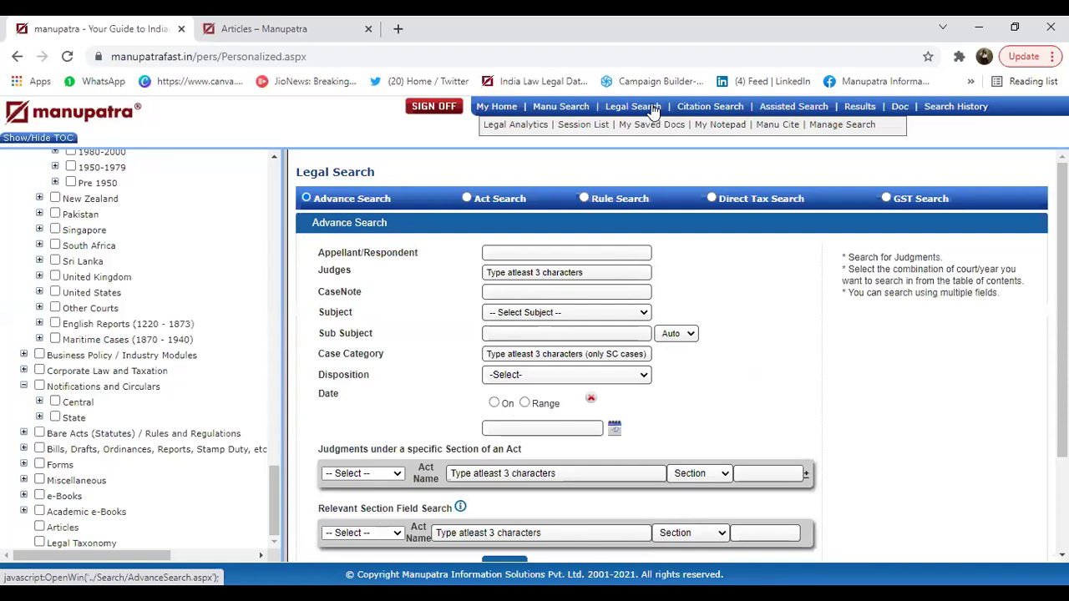
pyautogui.click(568, 314)
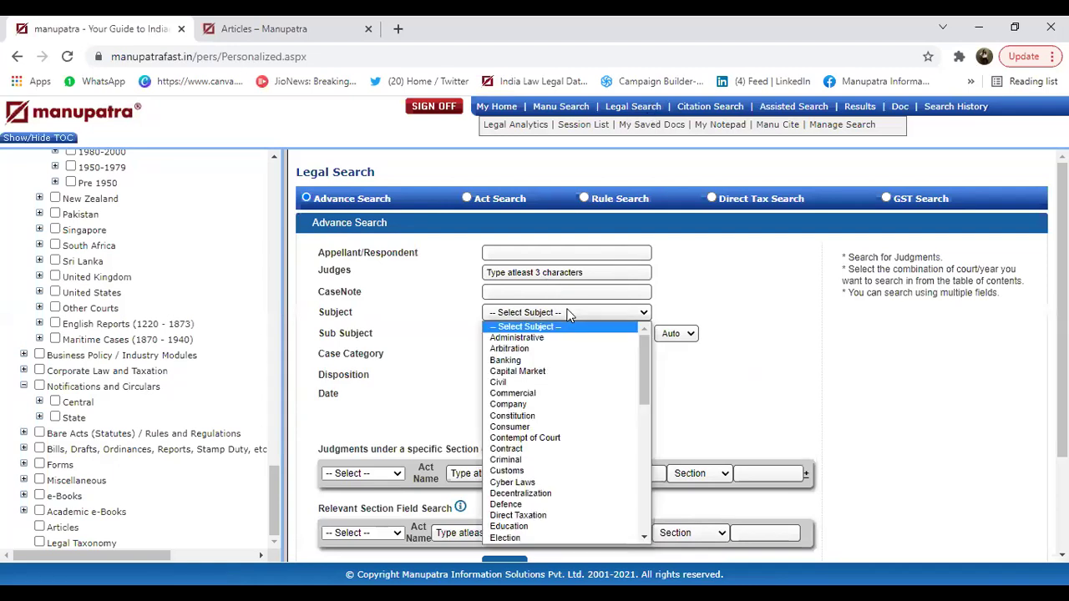
pyautogui.click(547, 416)
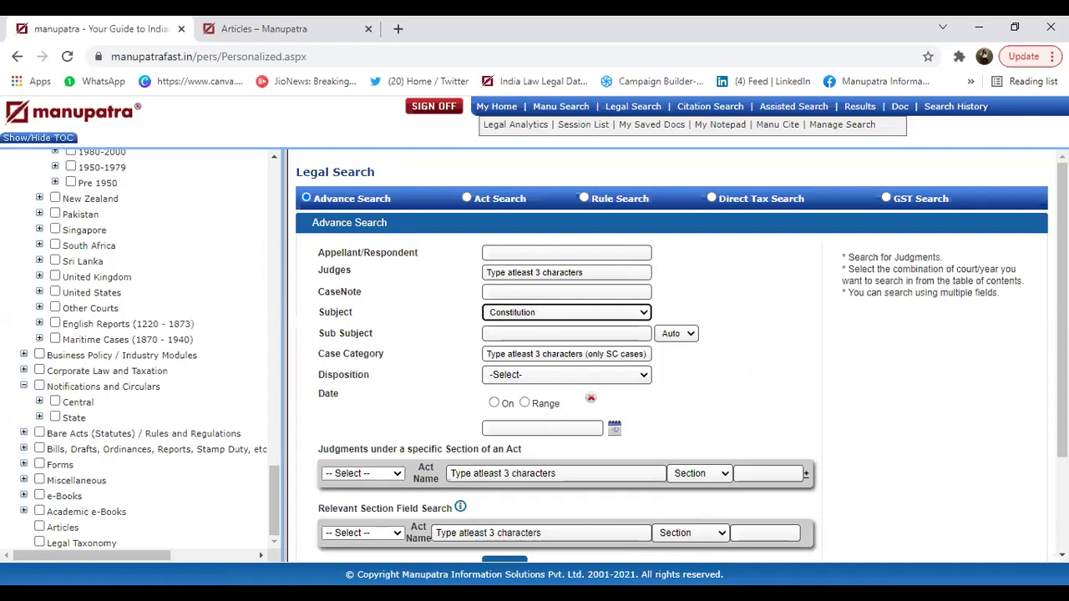
pyautogui.scroll(-2, 548, 459)
pyautogui.click(518, 436)
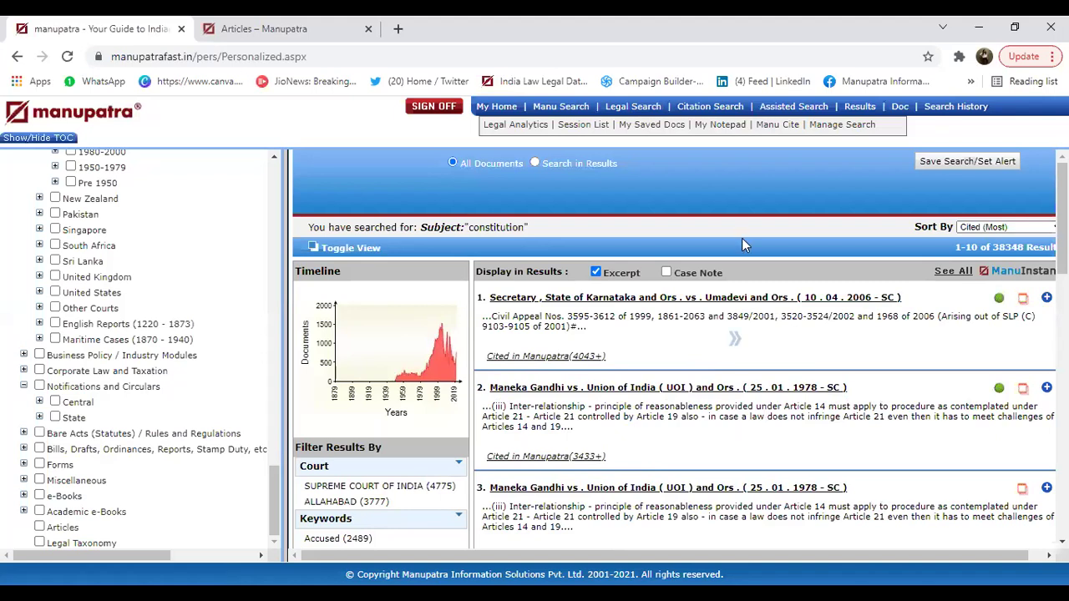
# Step: In a new Legal Search form, set the Relevant Section Field Search to INDIA-Central and the act INDIAN PENAL CODE 1860 IPC
pyautogui.click(651, 112)
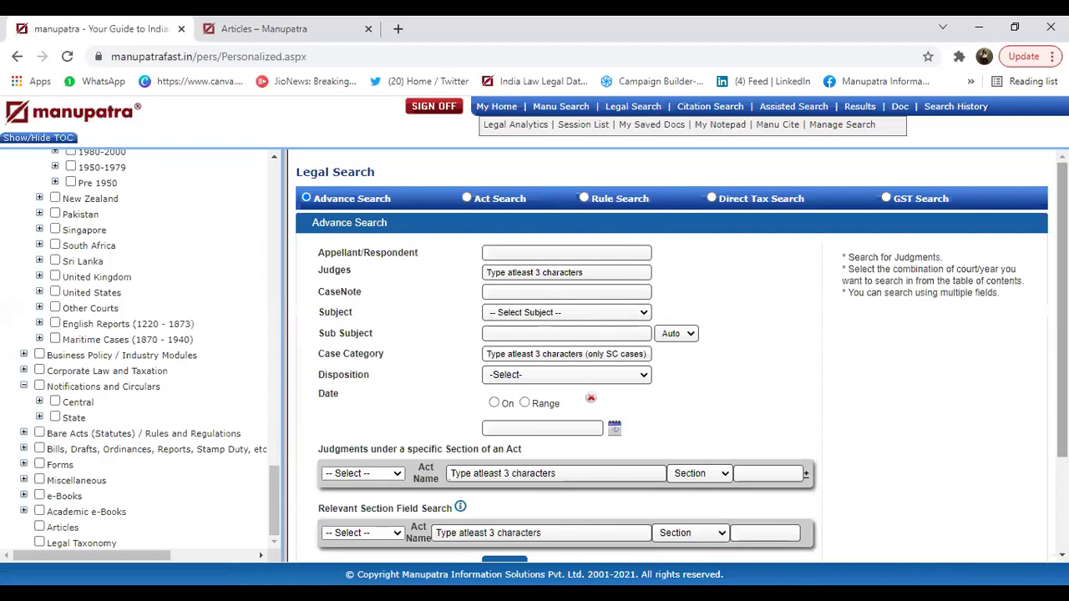
pyautogui.scroll(-2, 671, 351)
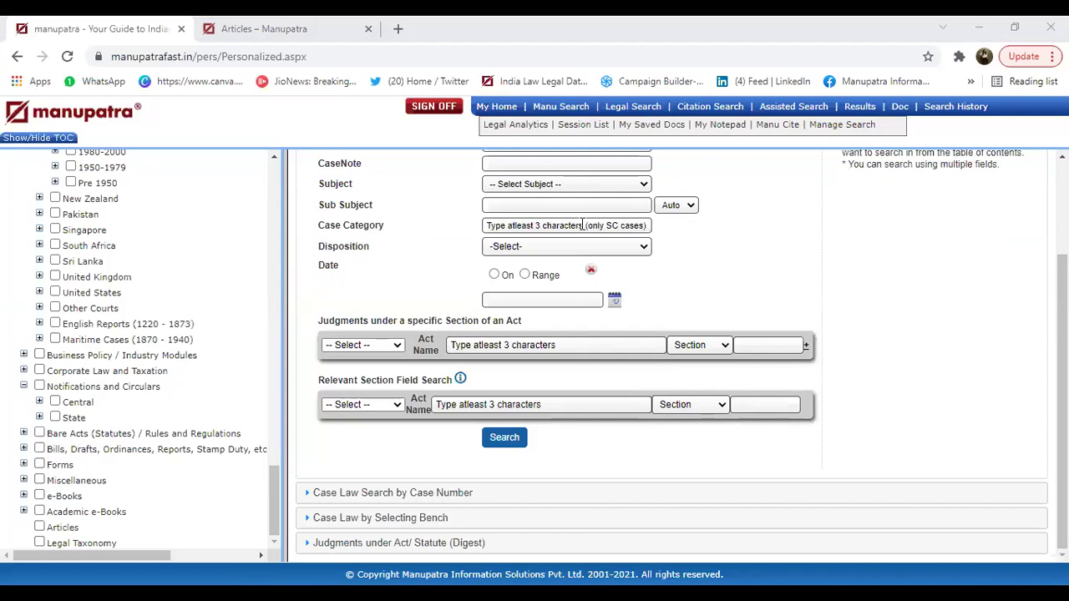
pyautogui.click(399, 408)
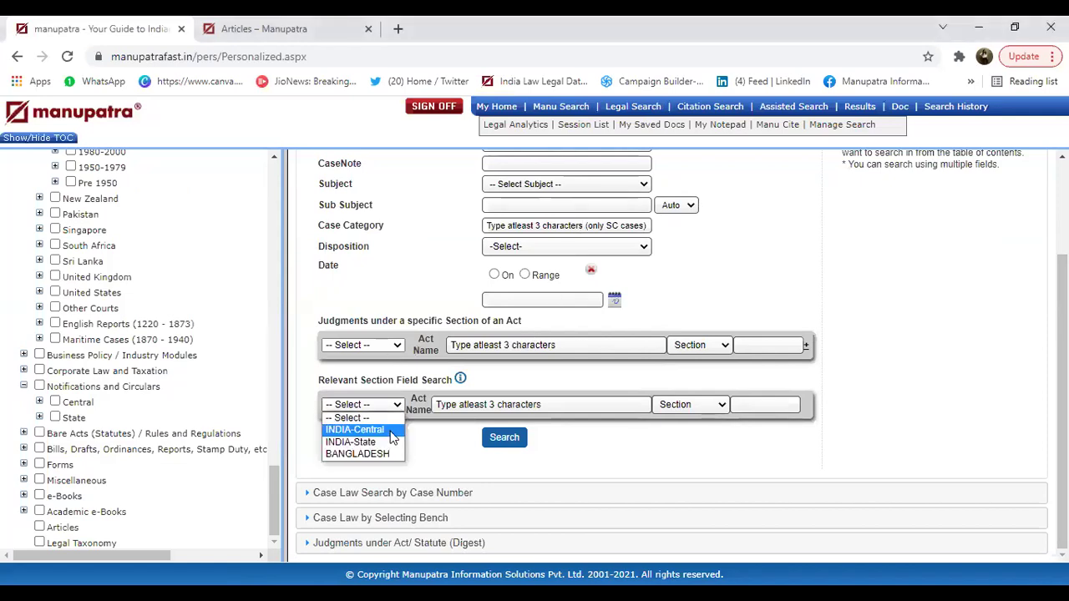
pyautogui.click(392, 431)
pyautogui.click(483, 405)
pyautogui.write('IP')
pyautogui.click(513, 391)
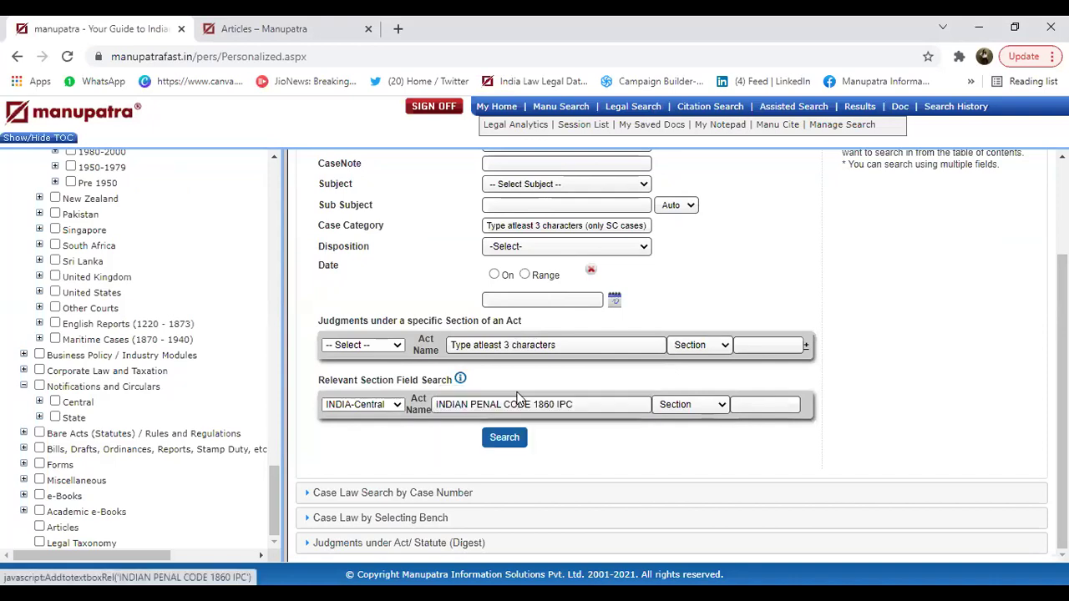
# Step: Run the Relevant Section search for Section 300 of the selected act, and return to the blank Legal Search form
pyautogui.click(684, 406)
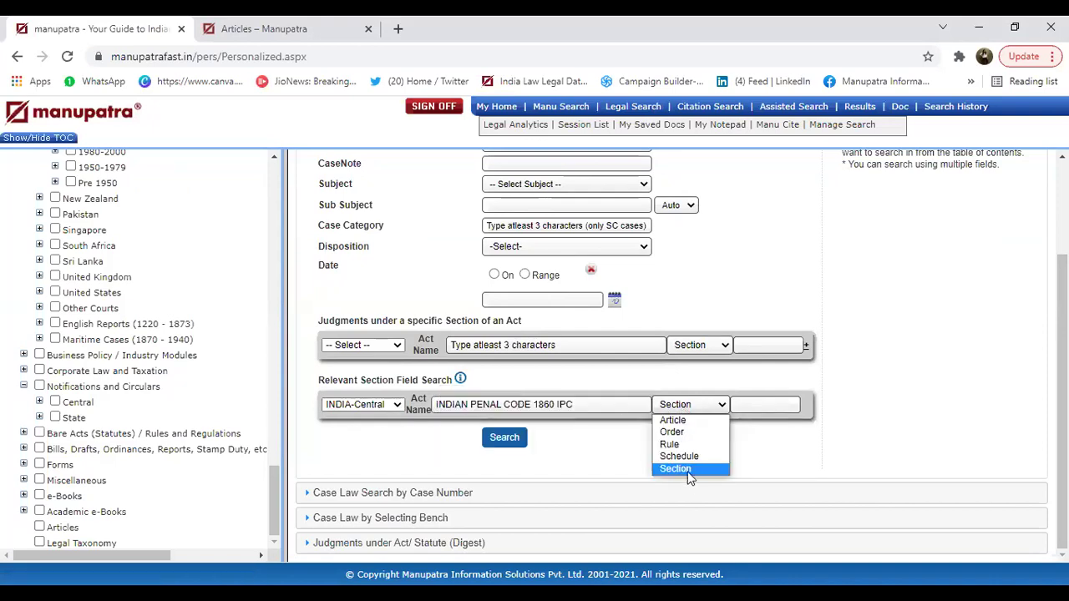
pyautogui.click(686, 469)
pyautogui.click(763, 404)
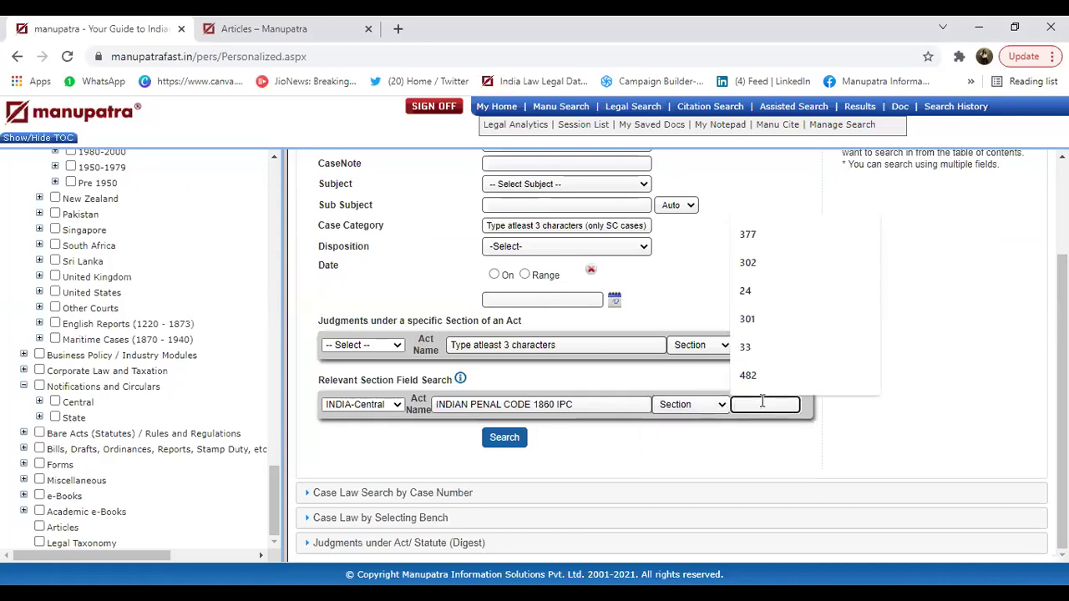
pyautogui.write('300')
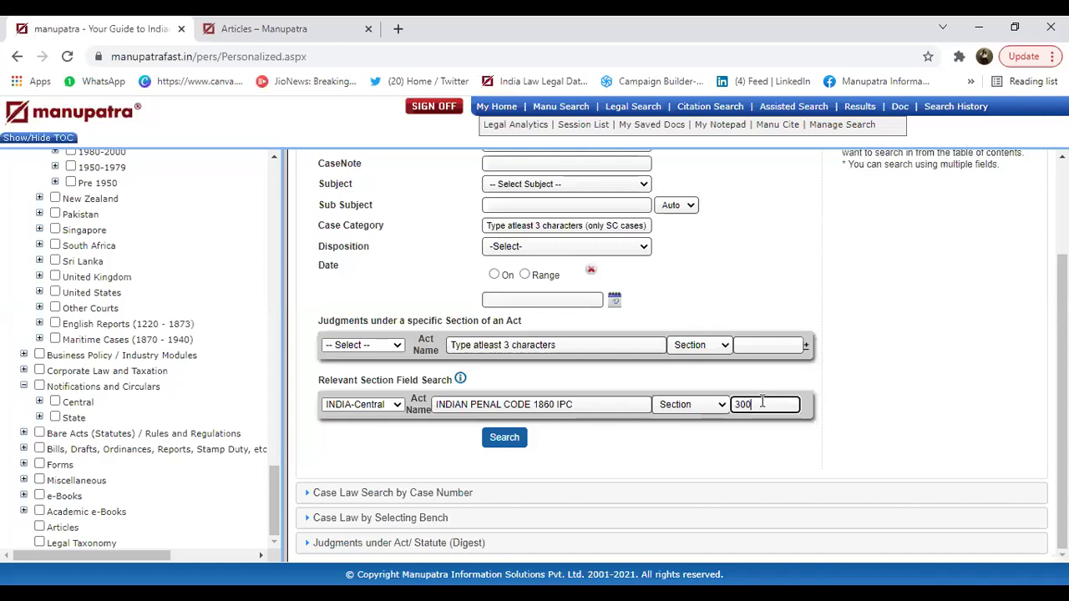
pyautogui.click(515, 440)
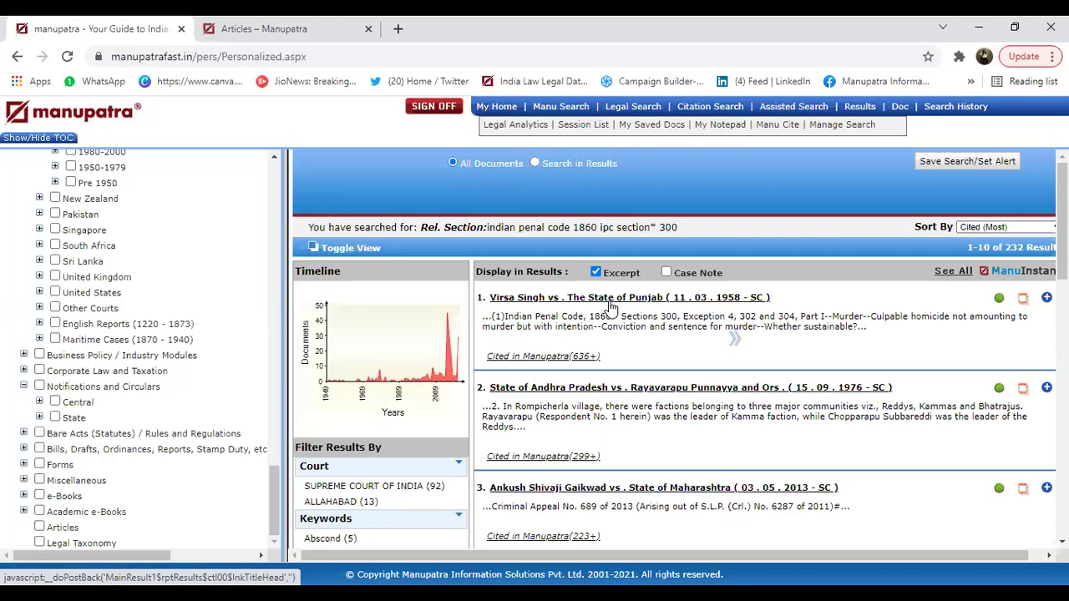
pyautogui.click(658, 115)
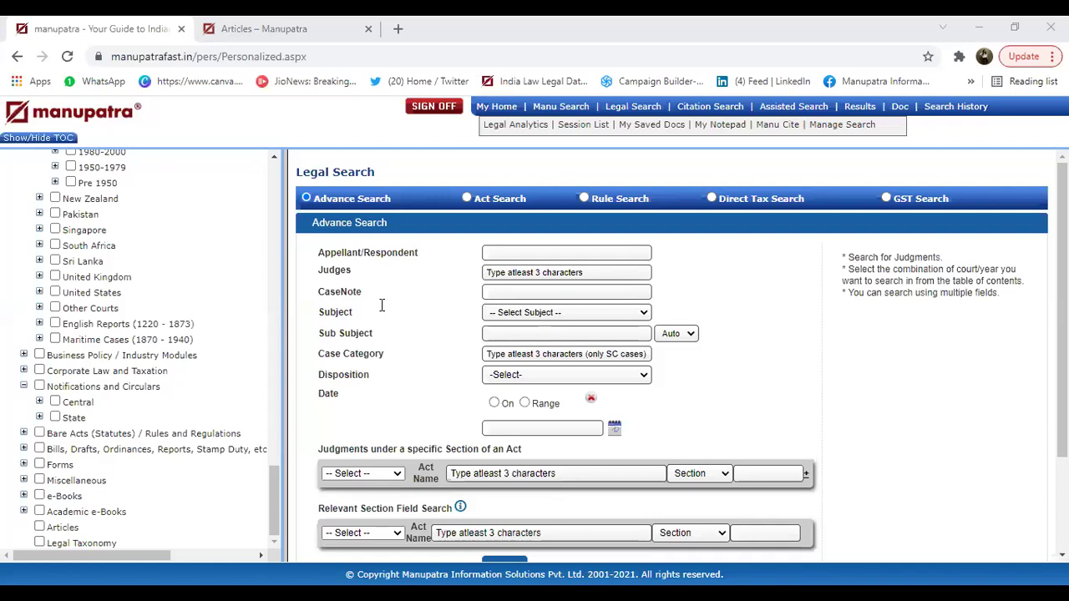
# Step: Open Citation Search for Indian citations and choose AIR(Supreme Court) as the publisher
pyautogui.click(697, 109)
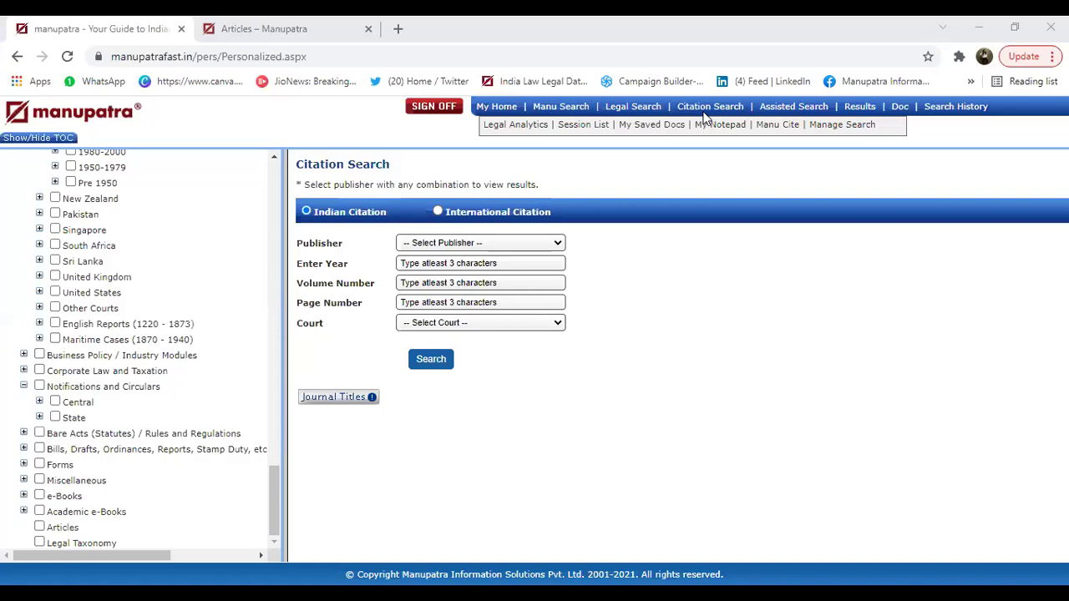
pyautogui.click(551, 247)
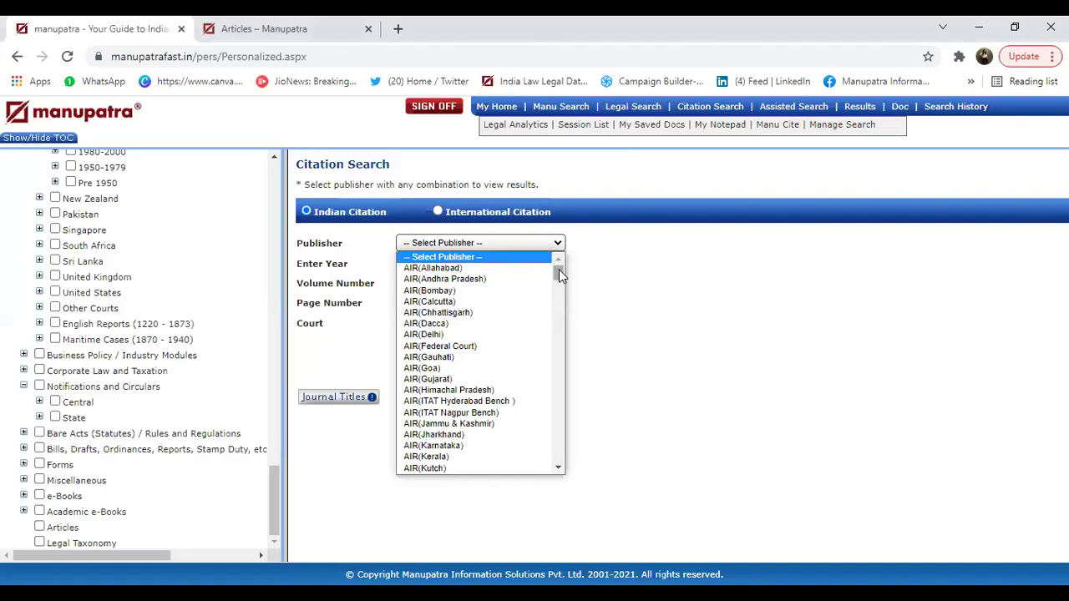
pyautogui.click(625, 294)
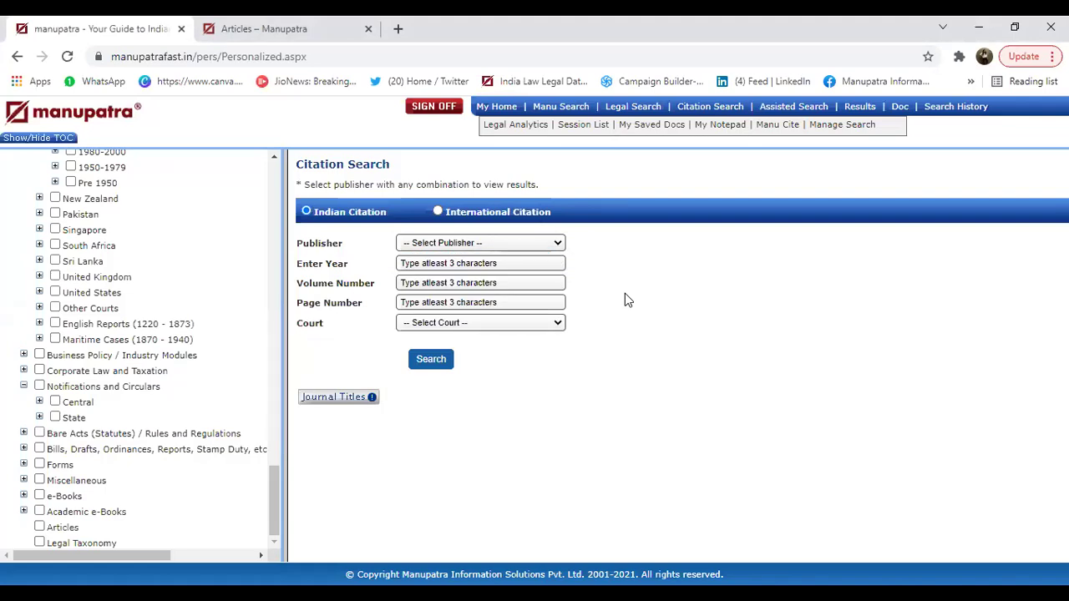
pyautogui.click(557, 248)
pyautogui.moveTo(557, 270); pyautogui.dragTo(562, 296)
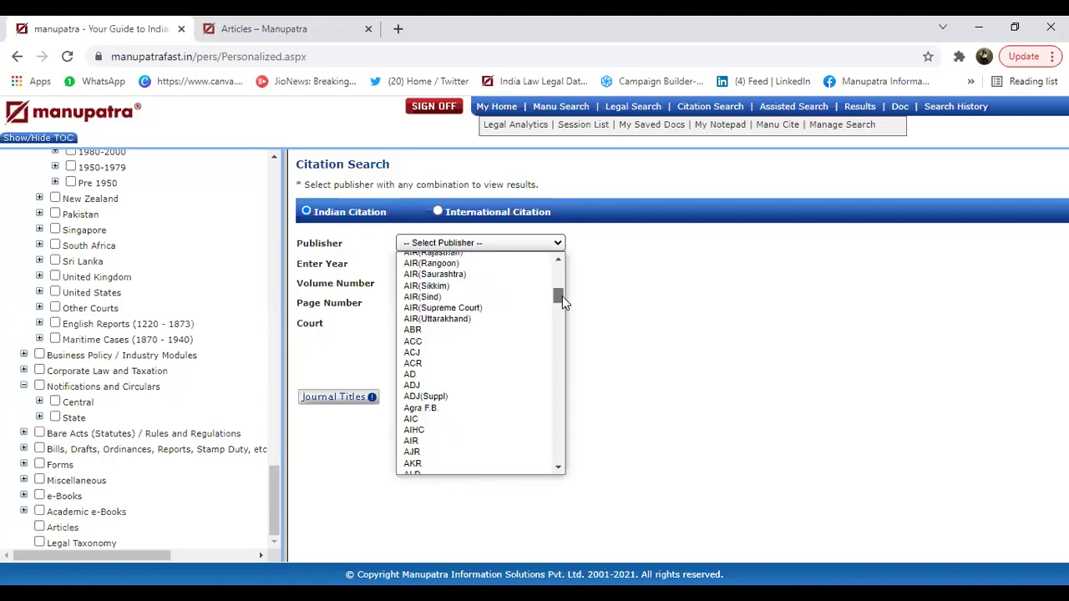
pyautogui.click(505, 311)
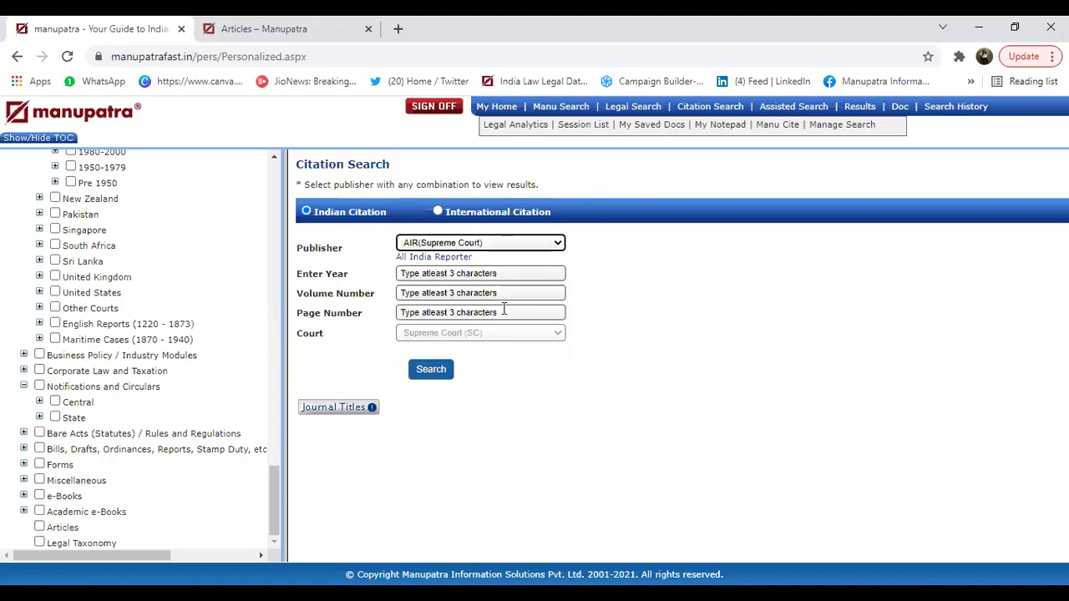
# Step: Set the citation's year to 1973 and its page number to 1461
pyautogui.click(492, 274)
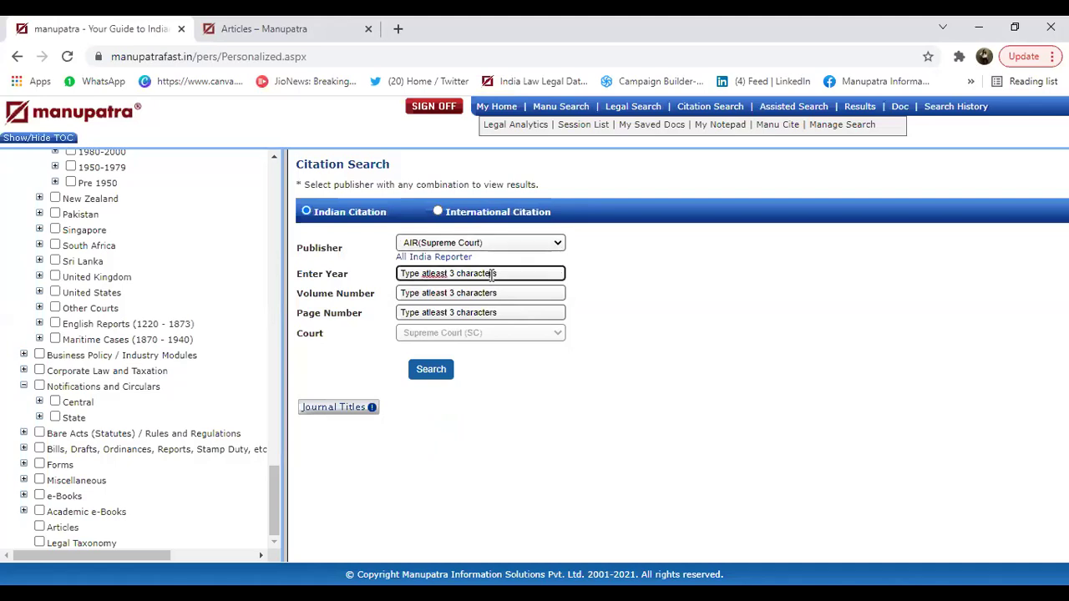
pyautogui.write('1')
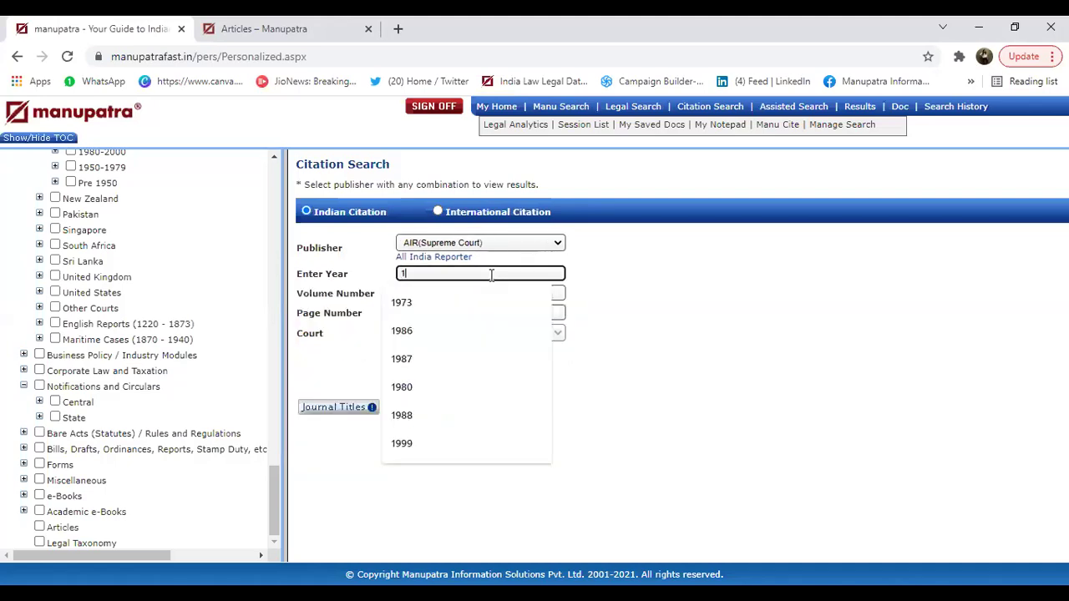
pyautogui.write('973')
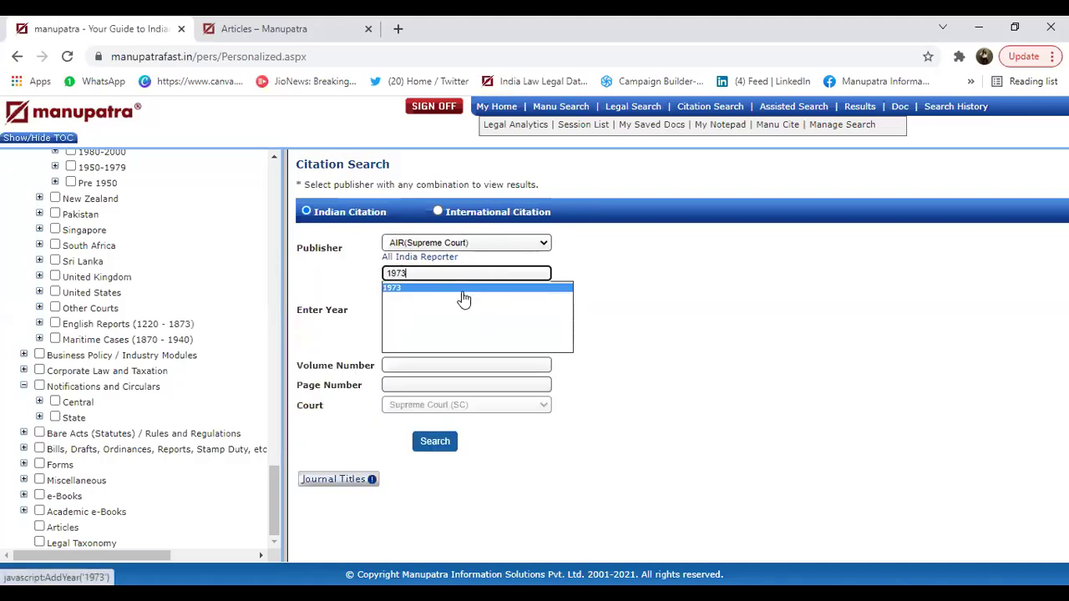
pyautogui.click(463, 294)
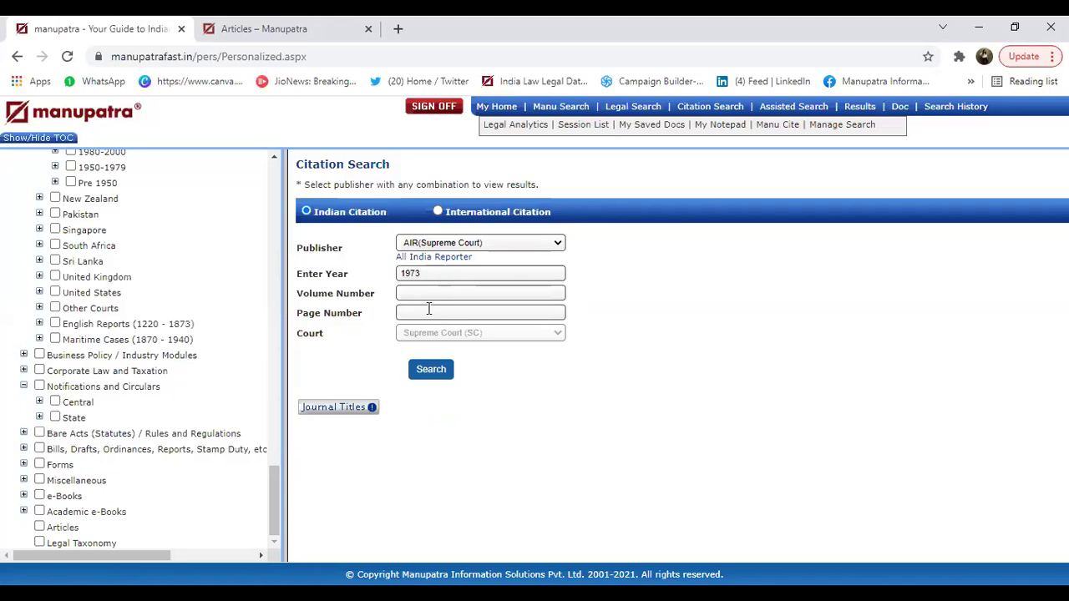
pyautogui.click(429, 311)
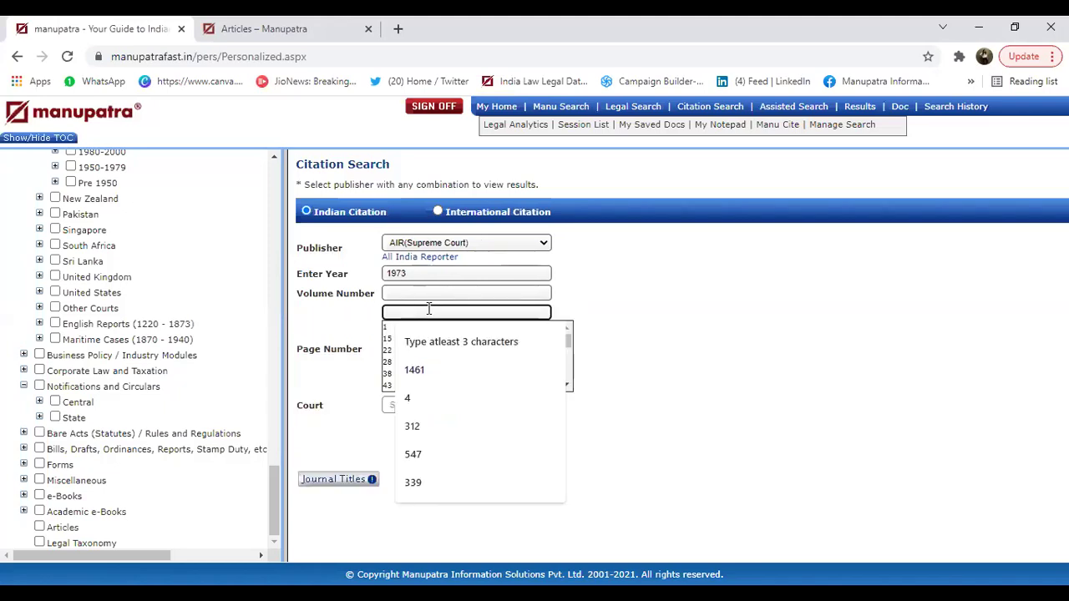
pyautogui.click(432, 373)
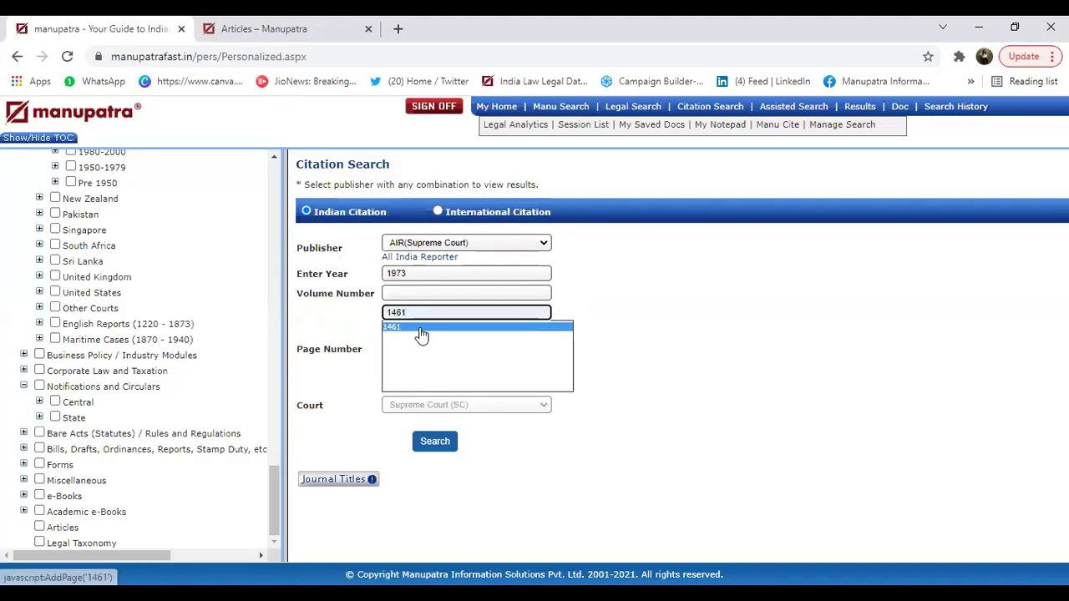
pyautogui.click(421, 330)
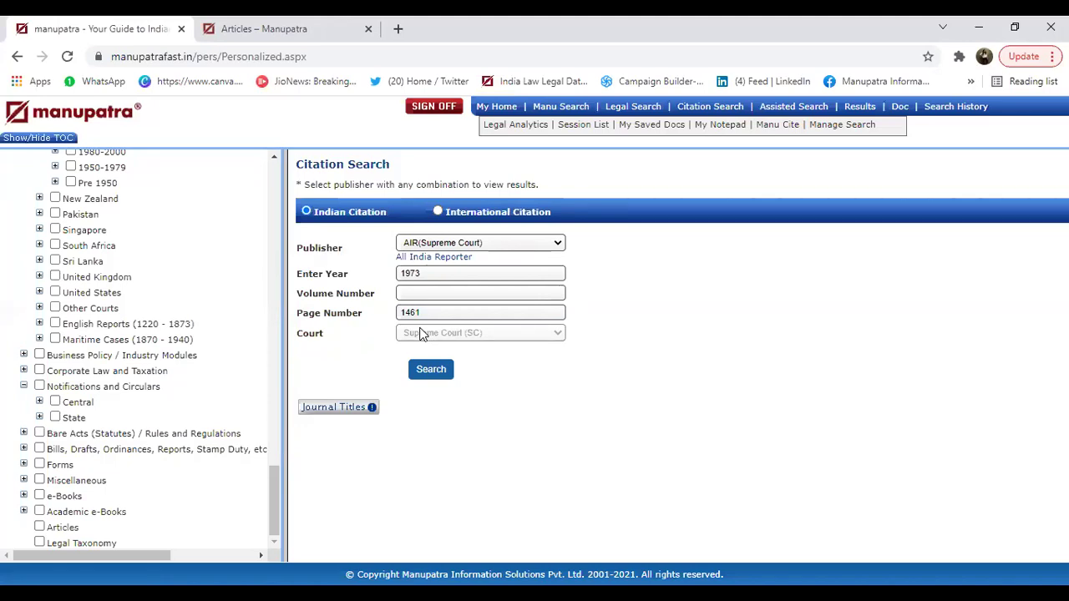
# Step: Run the citation search and open the Kesavananda Bharati judgment, AIR 1973 SC 1461
pyautogui.click(431, 370)
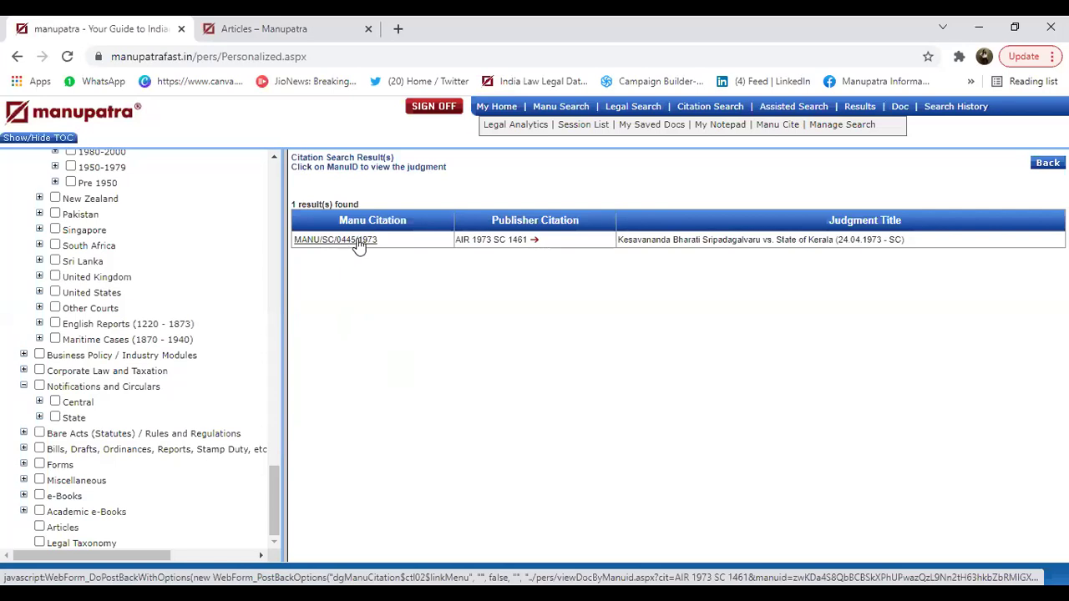
pyautogui.click(534, 243)
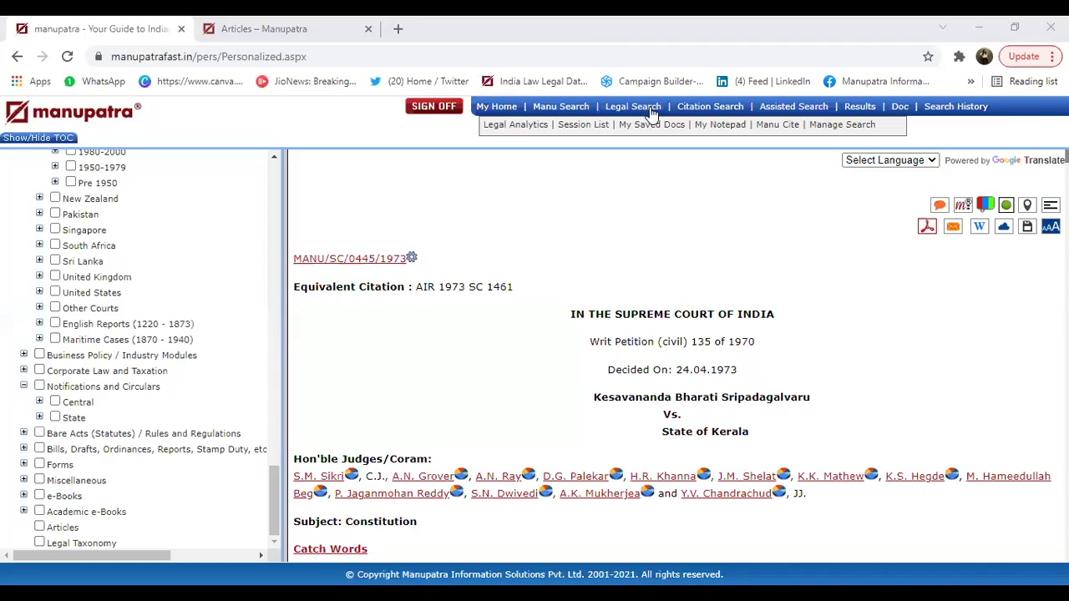
# Step: Open a blank Citation Search form and choose AIR(Supreme Court) as the publisher for an Indian citation
pyautogui.click(701, 110)
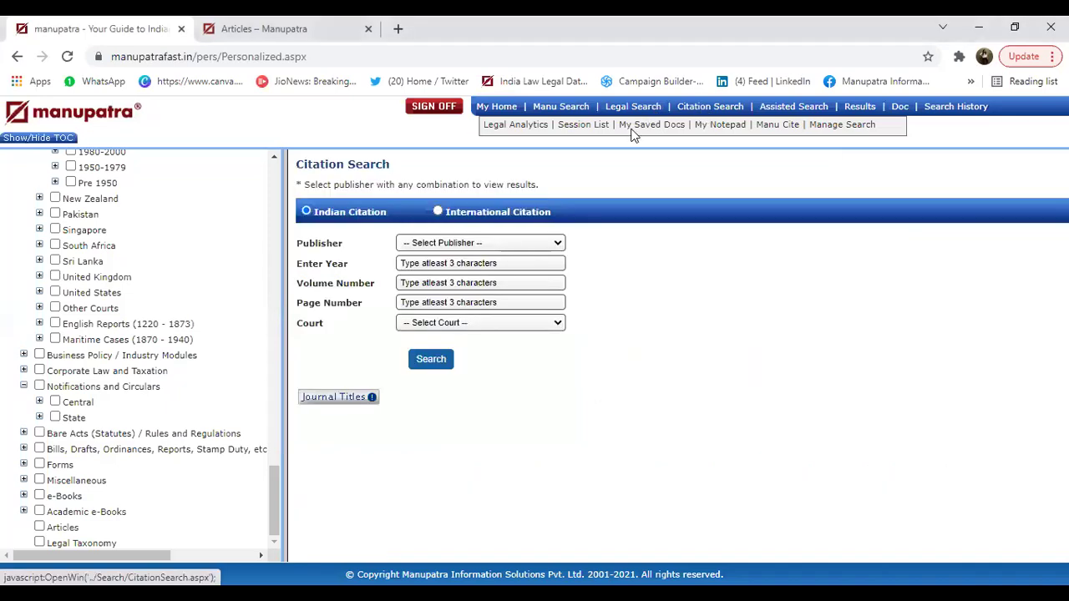
pyautogui.click(505, 244)
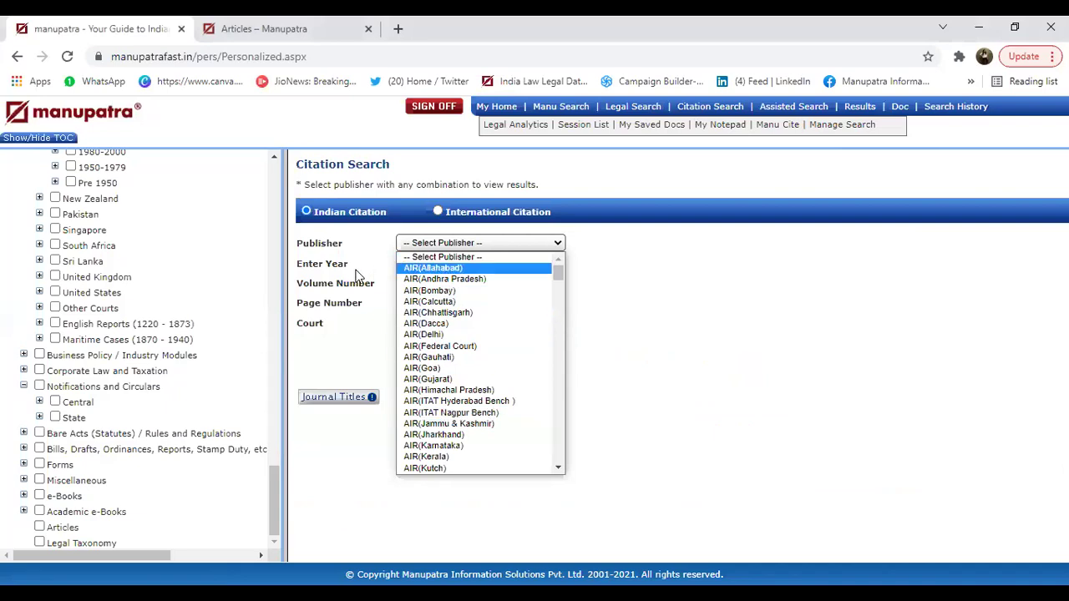
pyautogui.click(423, 263)
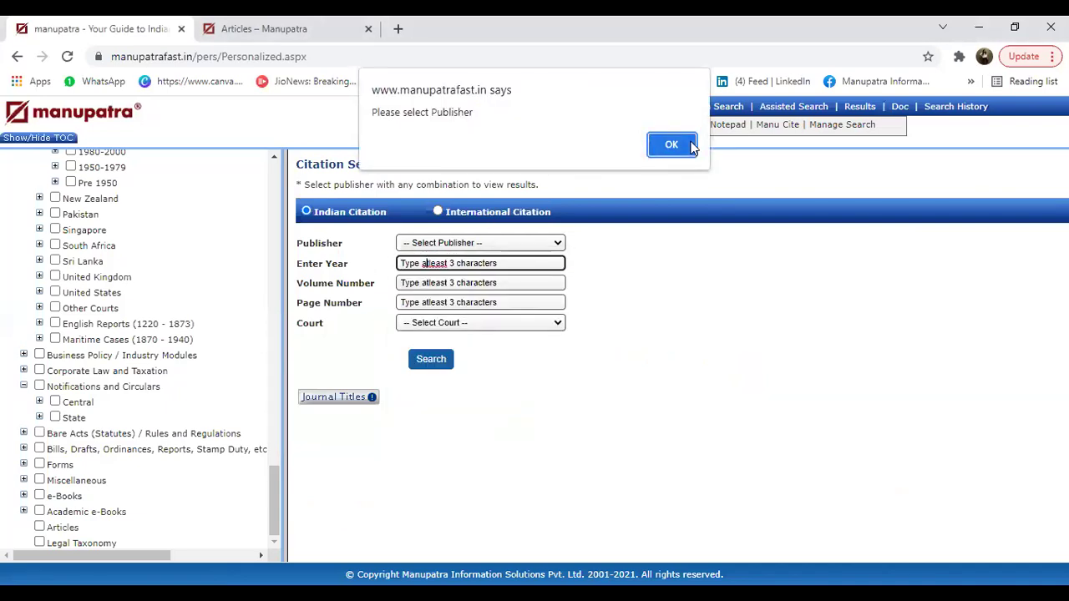
pyautogui.click(675, 144)
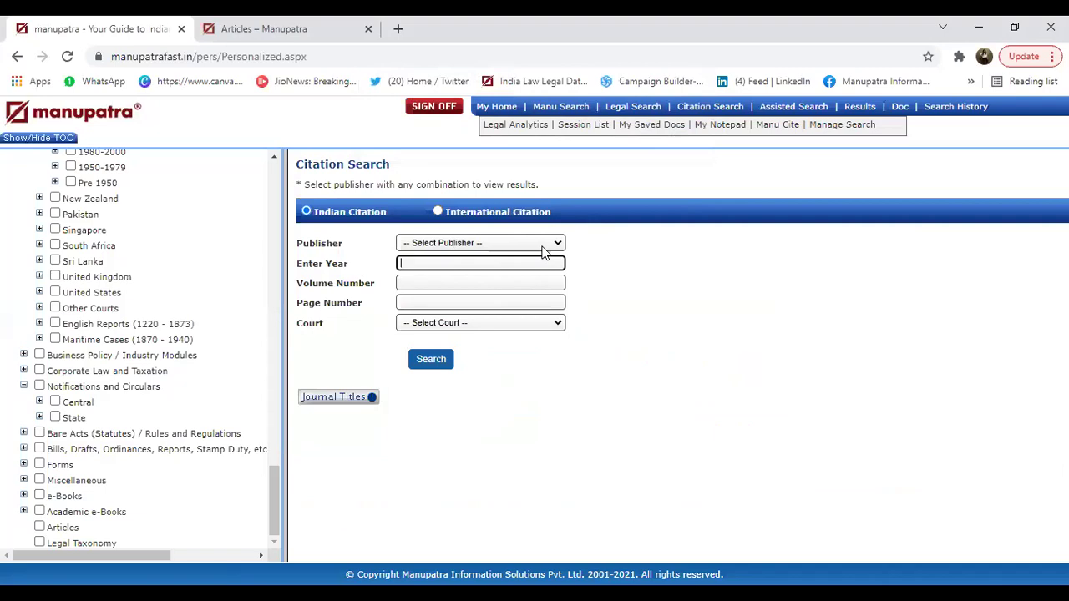
pyautogui.click(542, 246)
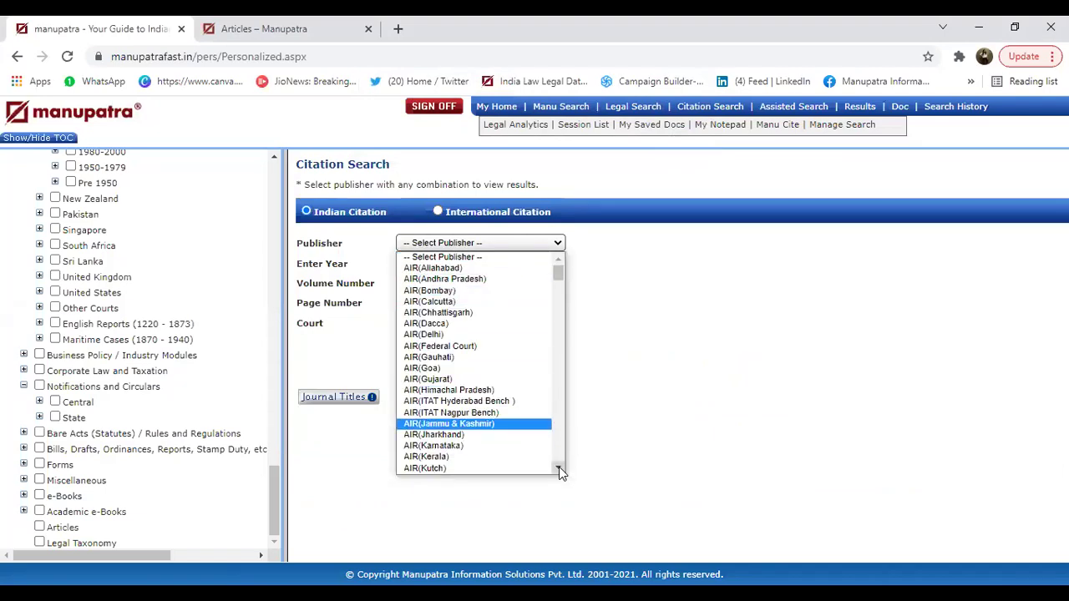
pyautogui.scroll(-5, 559, 470)
pyautogui.scroll(-2, 561, 472)
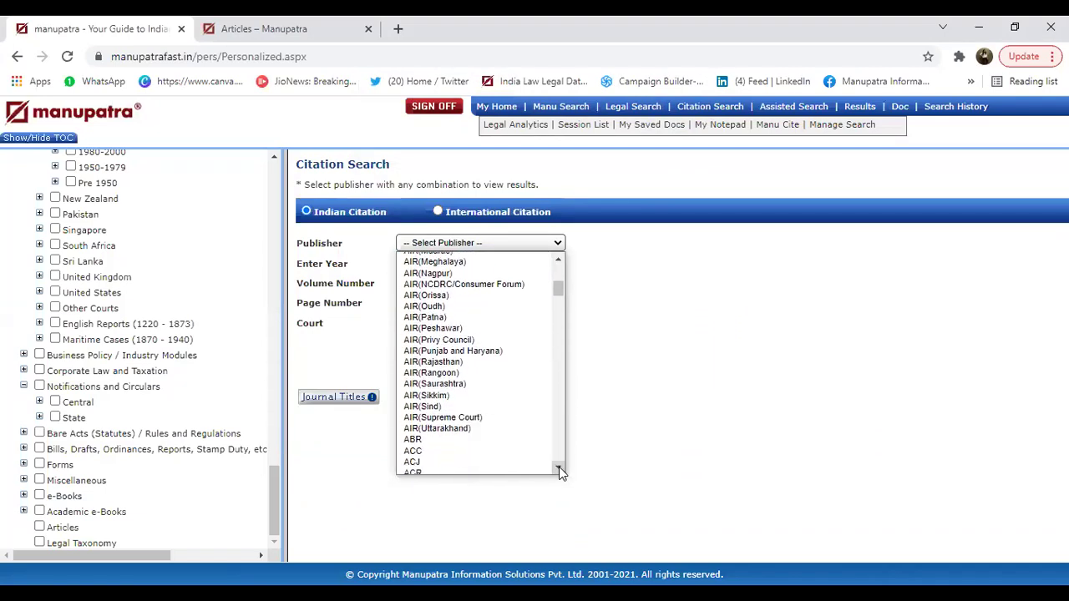
pyautogui.click(492, 420)
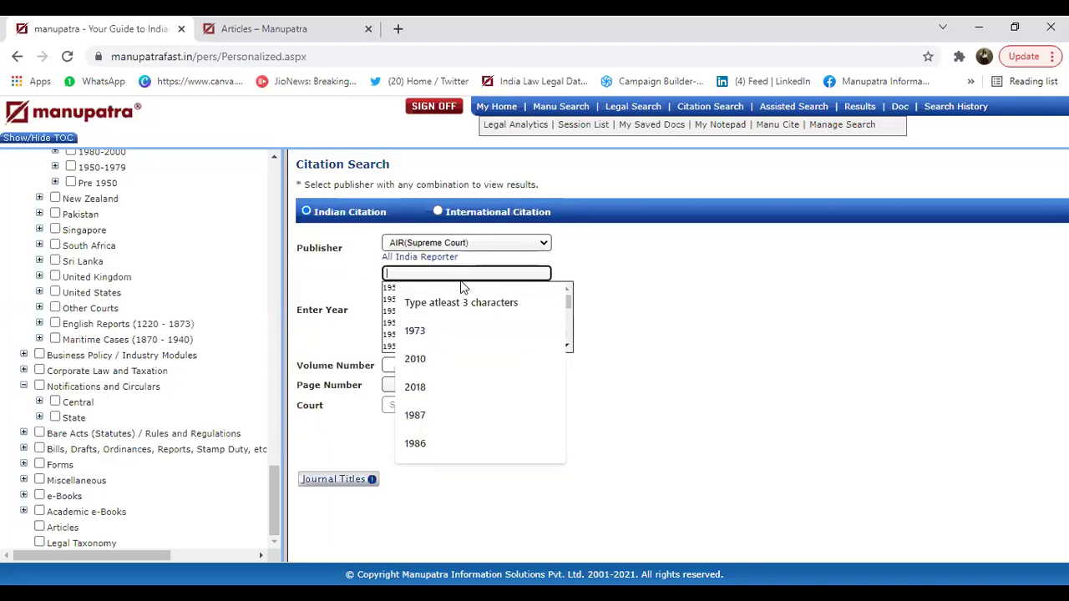
# Step: Set the citation year to 1973 and try to run the search without a page number
pyautogui.write('1973')
pyautogui.click(477, 313)
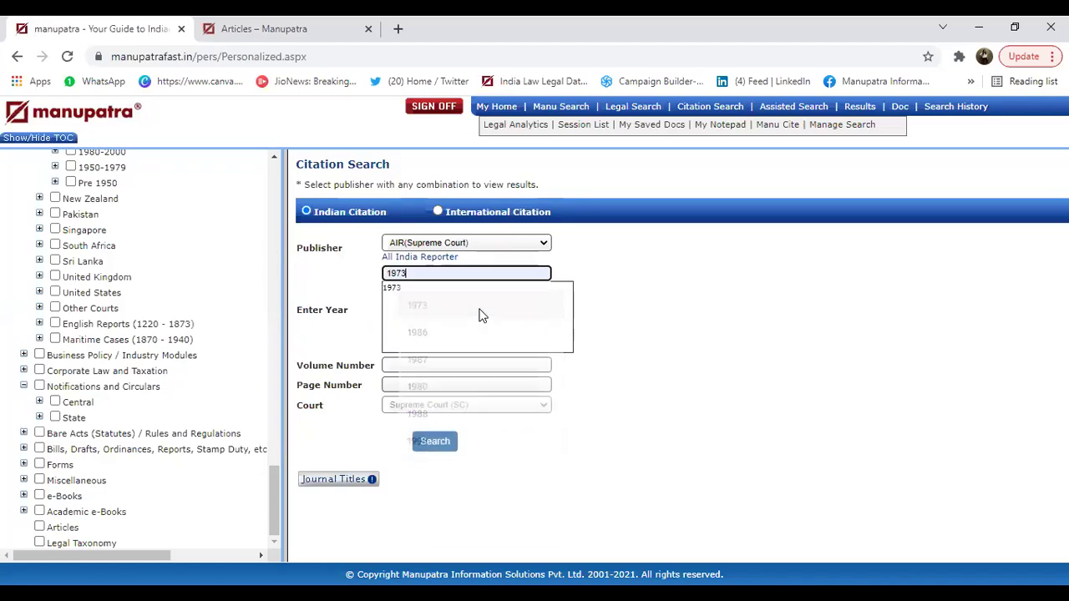
pyautogui.click(468, 287)
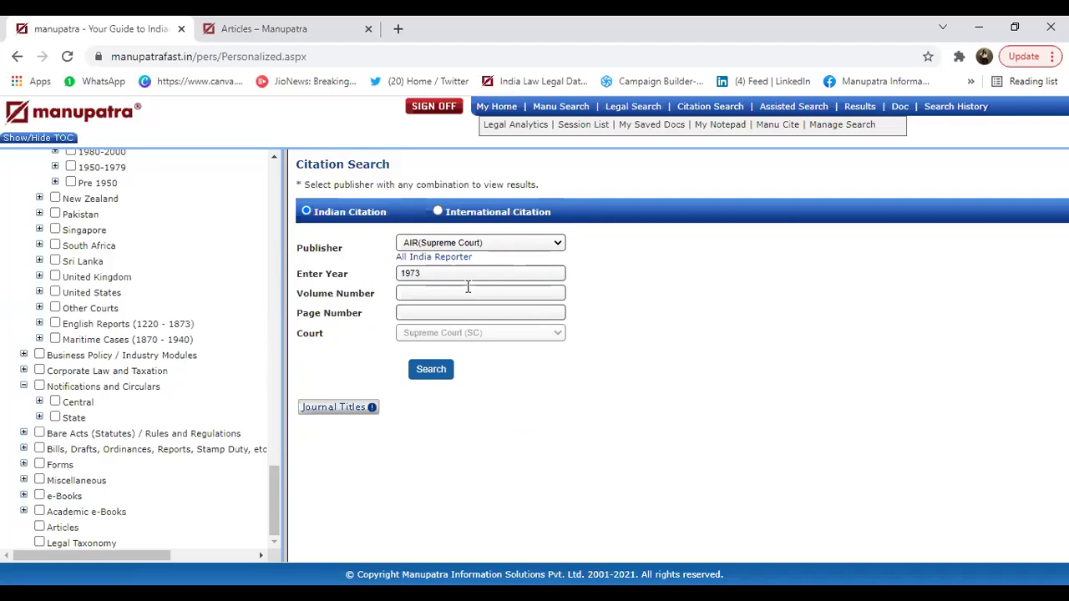
pyautogui.click(431, 370)
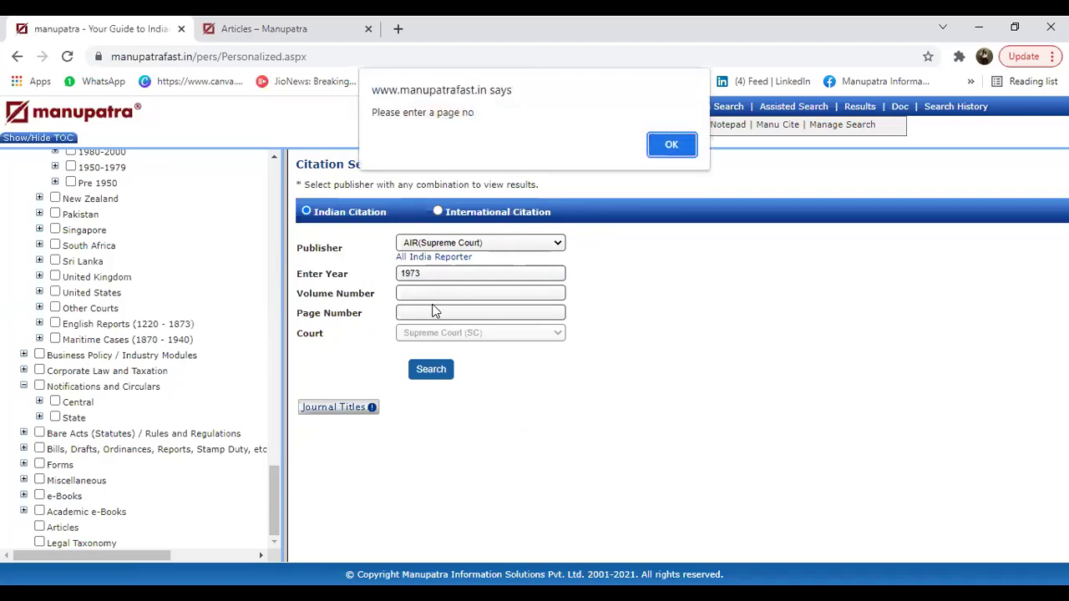
pyautogui.click(674, 143)
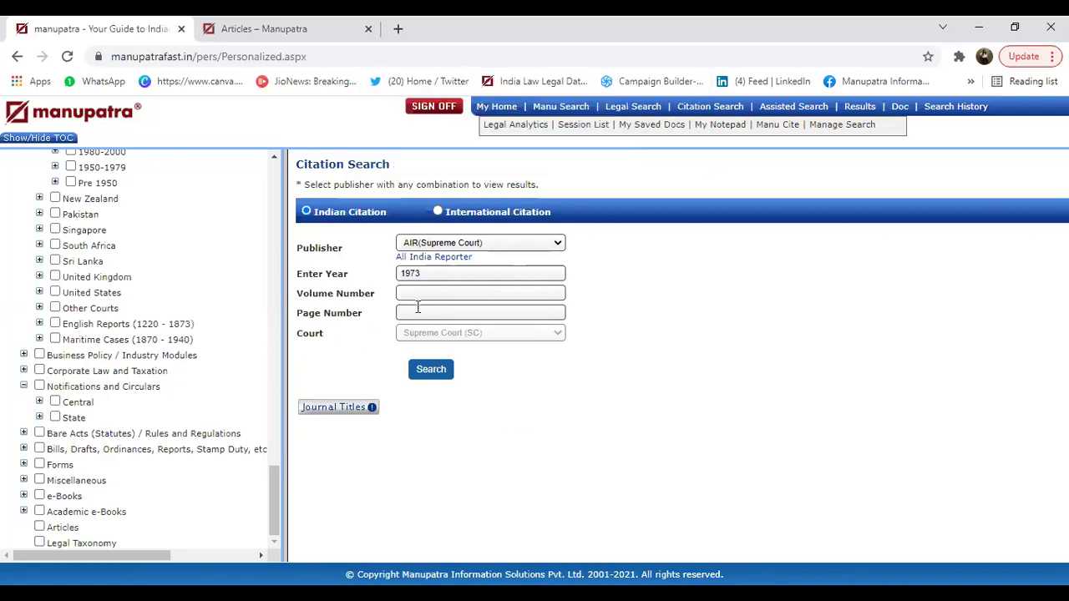
# Step: Set the citation's page number to 1461 and leave the volume number empty
pyautogui.click(417, 312)
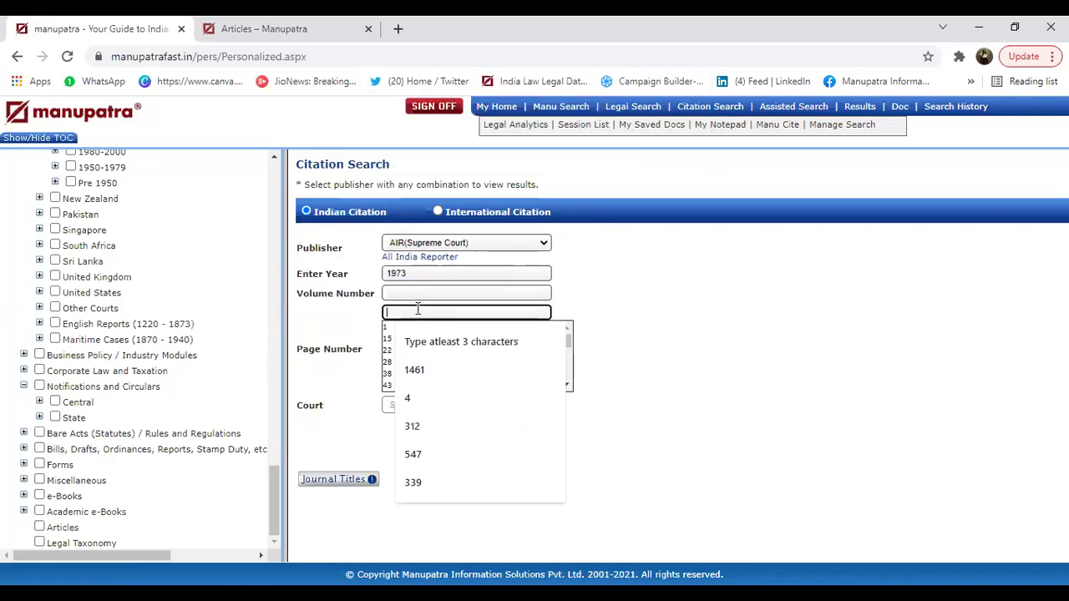
pyautogui.click(371, 348)
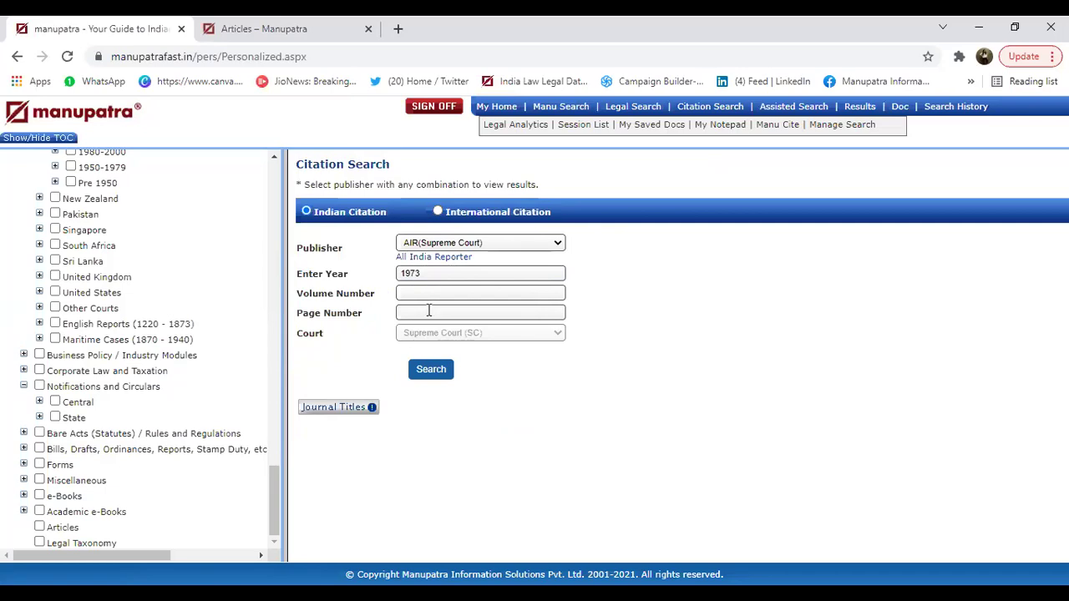
pyautogui.click(429, 310)
pyautogui.click(439, 362)
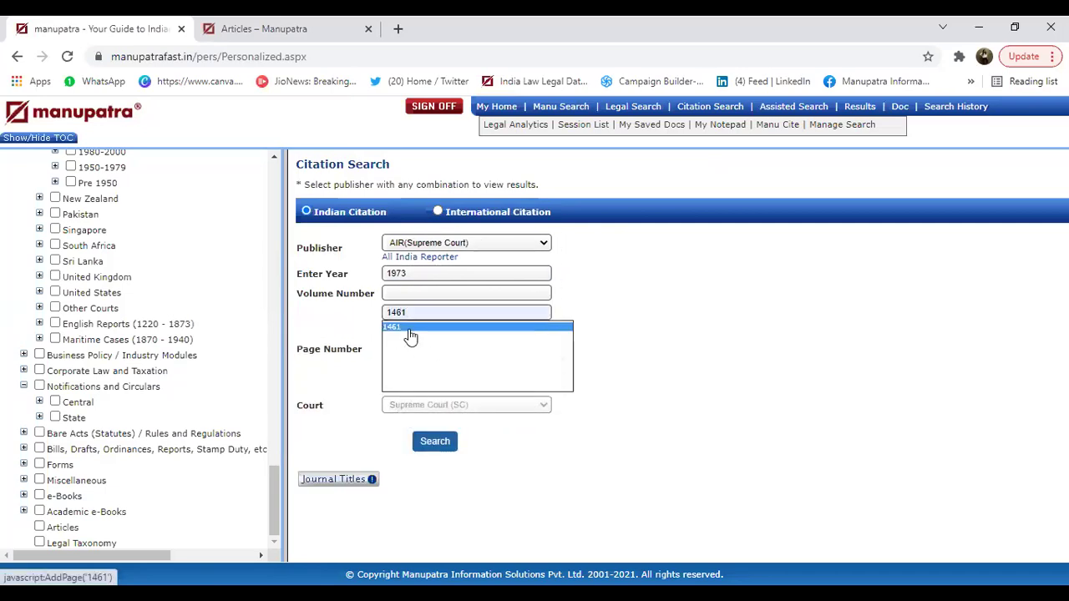
pyautogui.click(410, 332)
pyautogui.click(431, 289)
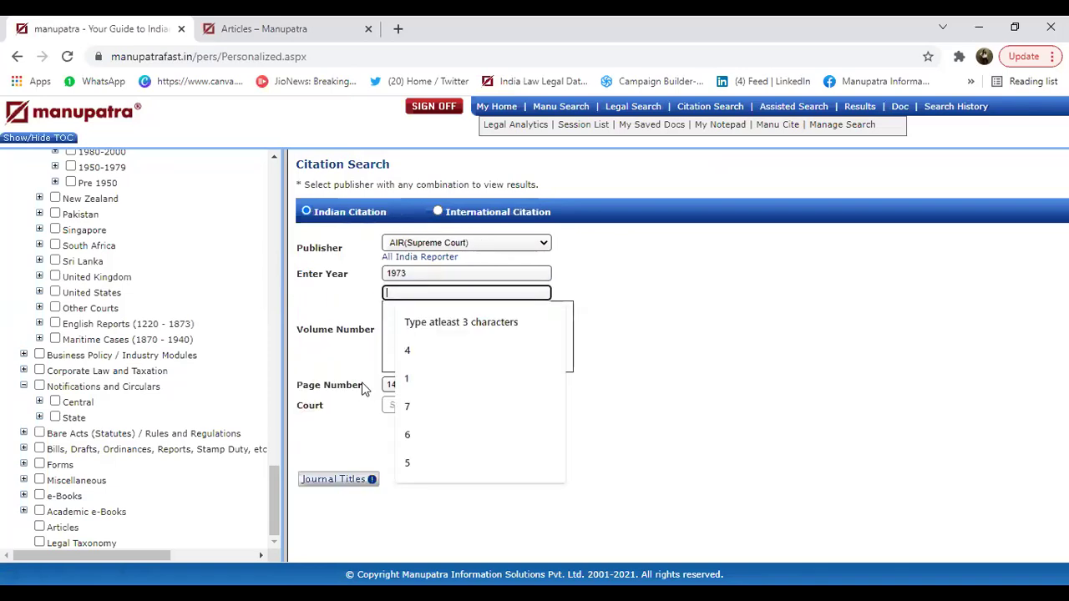
pyautogui.click(334, 457)
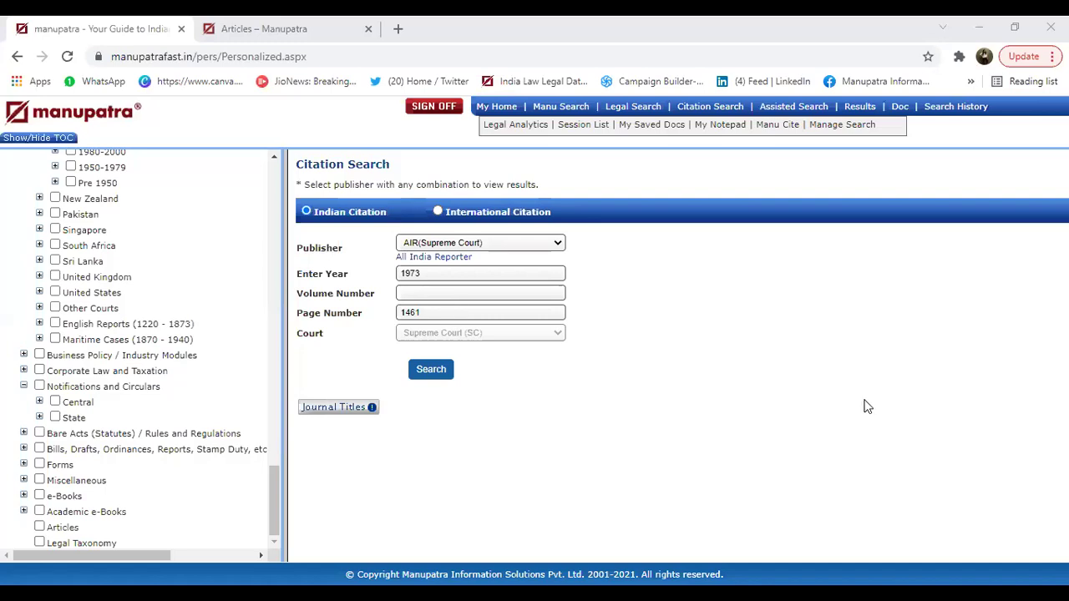
# Step: Open Manu Search and run a free-text search for GENDER JUSTICE
pyautogui.click(580, 108)
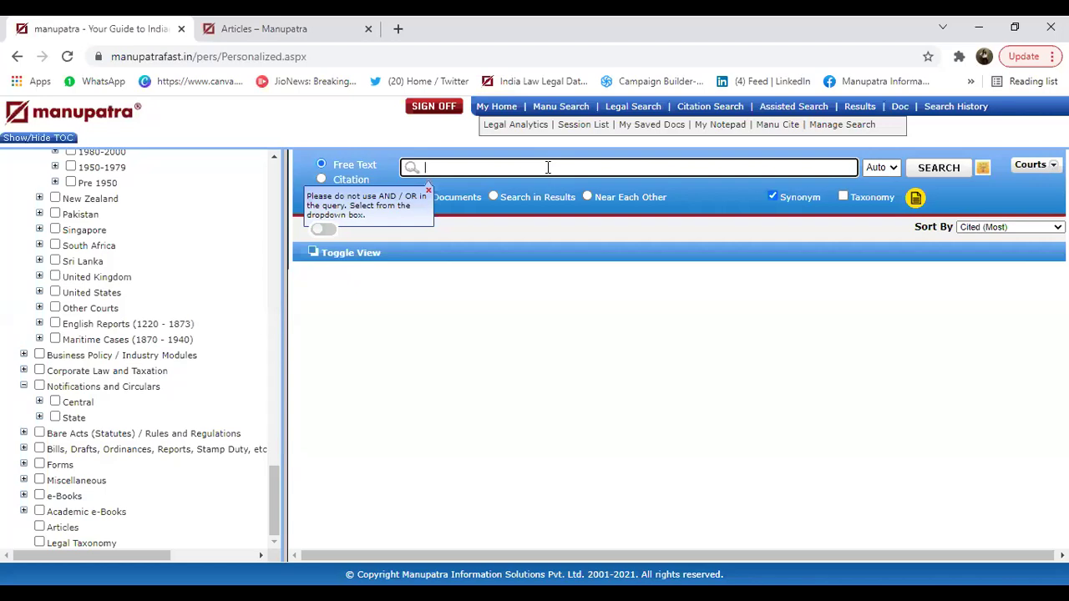
pyautogui.write('GENDE')
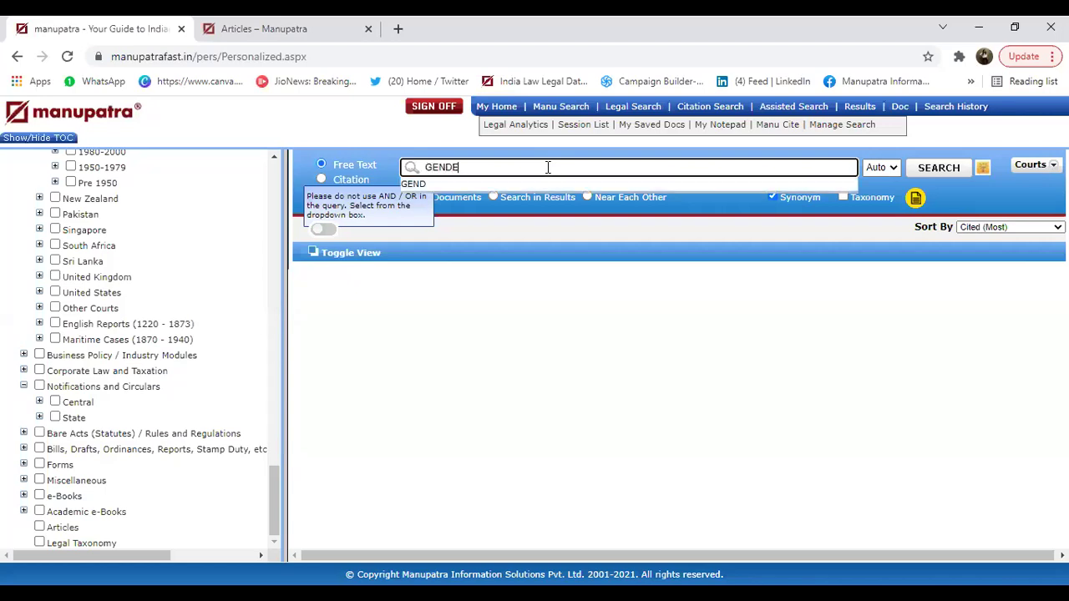
pyautogui.write('R JUSTICE')
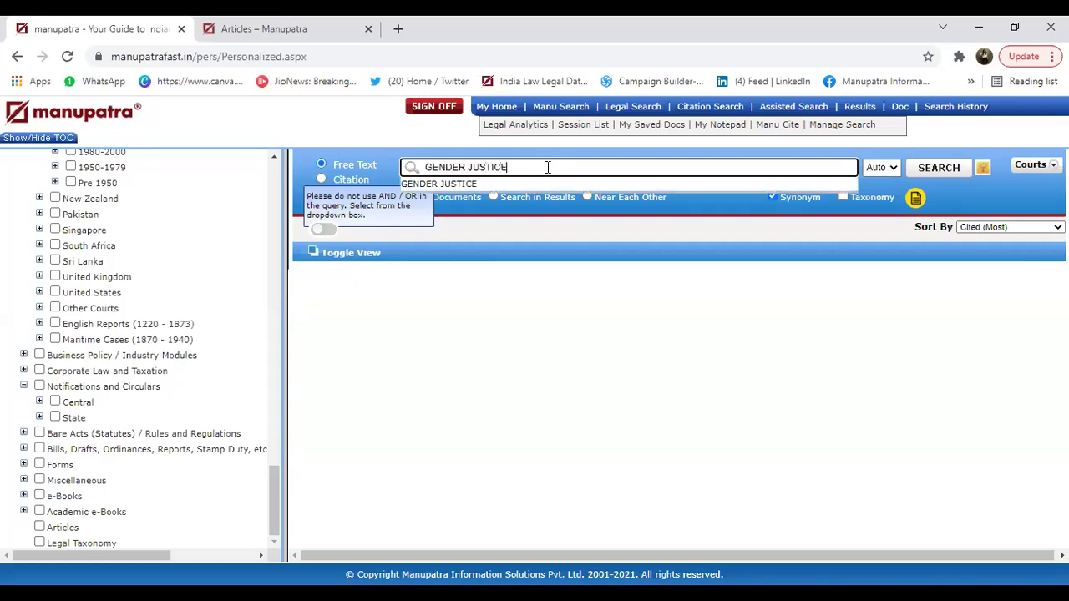
pyautogui.press('Return')
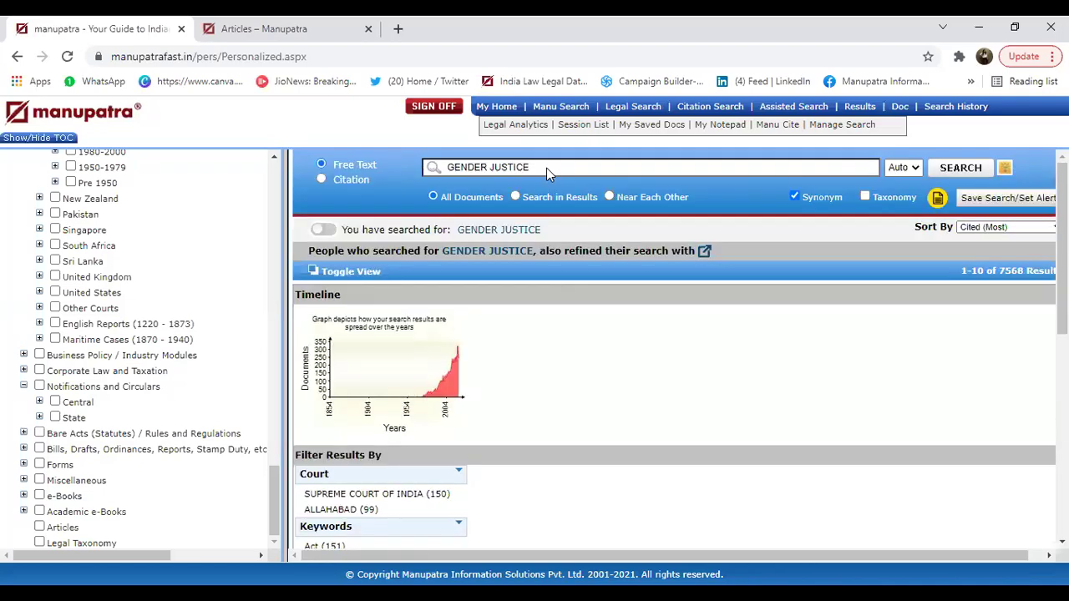
# Step: Sort the gender justice results by Relevance and show the available sort options
pyautogui.click(1024, 230)
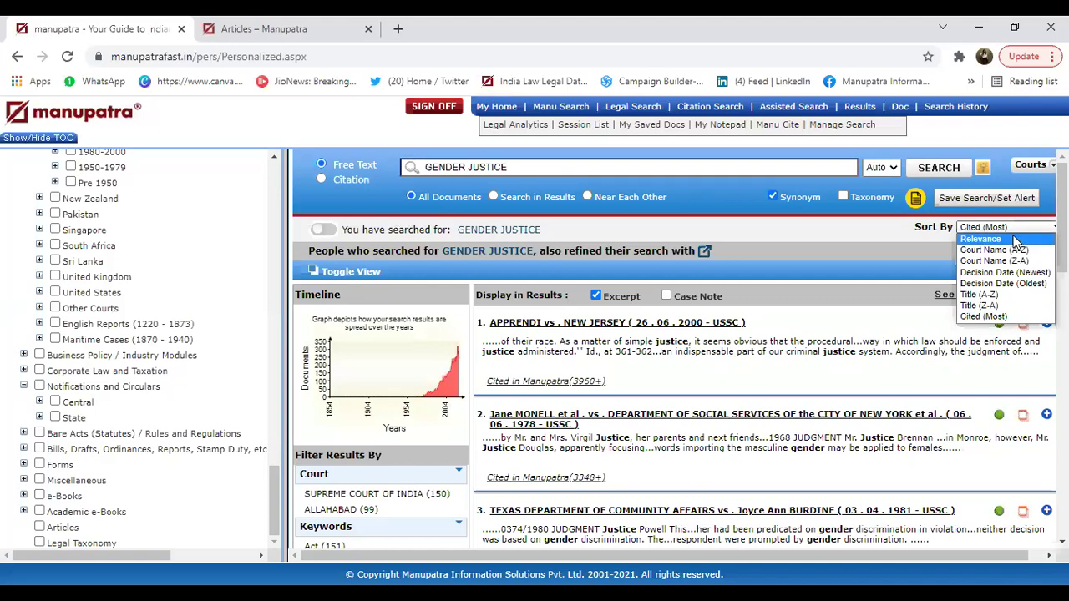
pyautogui.click(1016, 240)
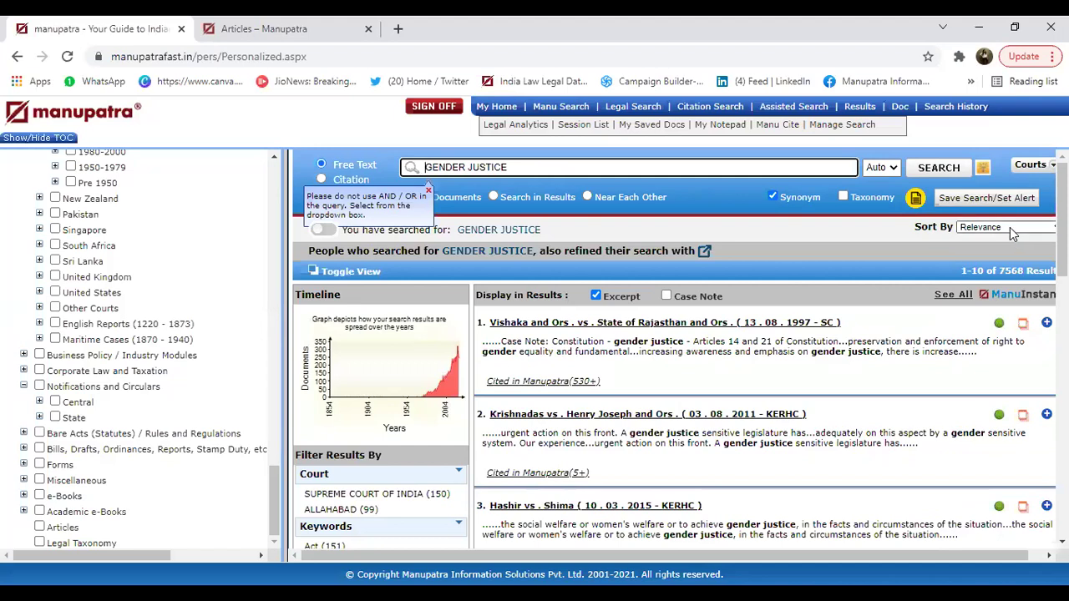
pyautogui.click(1010, 227)
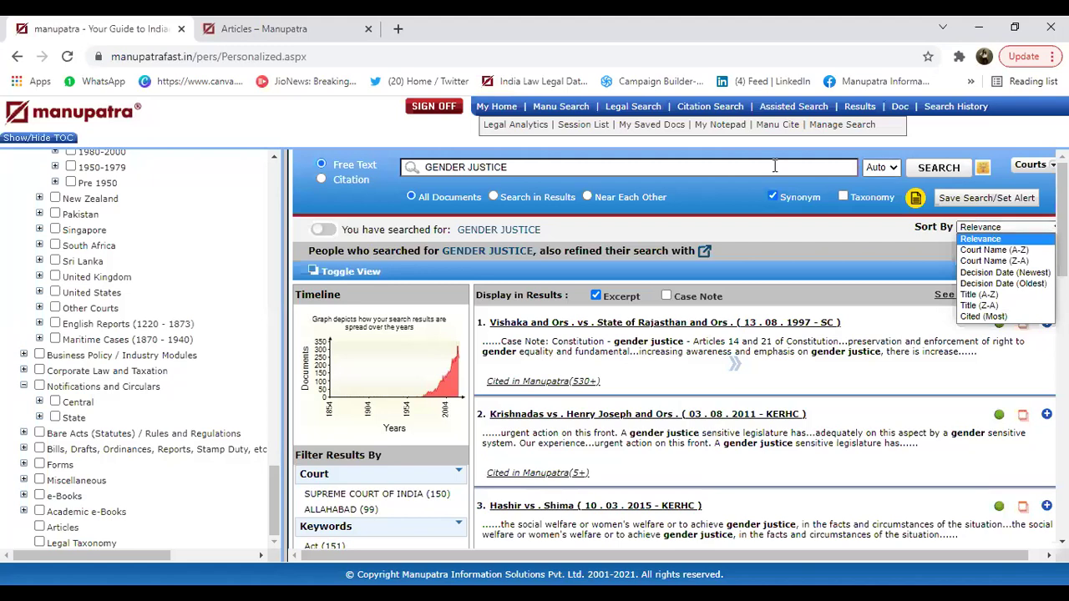
# Step: Clear the GENDER JUSTICE query from the free-text search
pyautogui.click(723, 171)
pyautogui.press('BackSpace')
pyautogui.press('BackSpace')
pyautogui.press('BackSpace')
pyautogui.press('BackSpace')
pyautogui.press('BackSpace')
pyautogui.press('BackSpace')
pyautogui.press('BackSpace')
pyautogui.press('BackSpace')
pyautogui.press('BackSpace')
pyautogui.press('BackSpace')
pyautogui.press('BackSpace')
pyautogui.press('BackSpace')
pyautogui.press('BackSpace')
pyautogui.press('BackSpace')
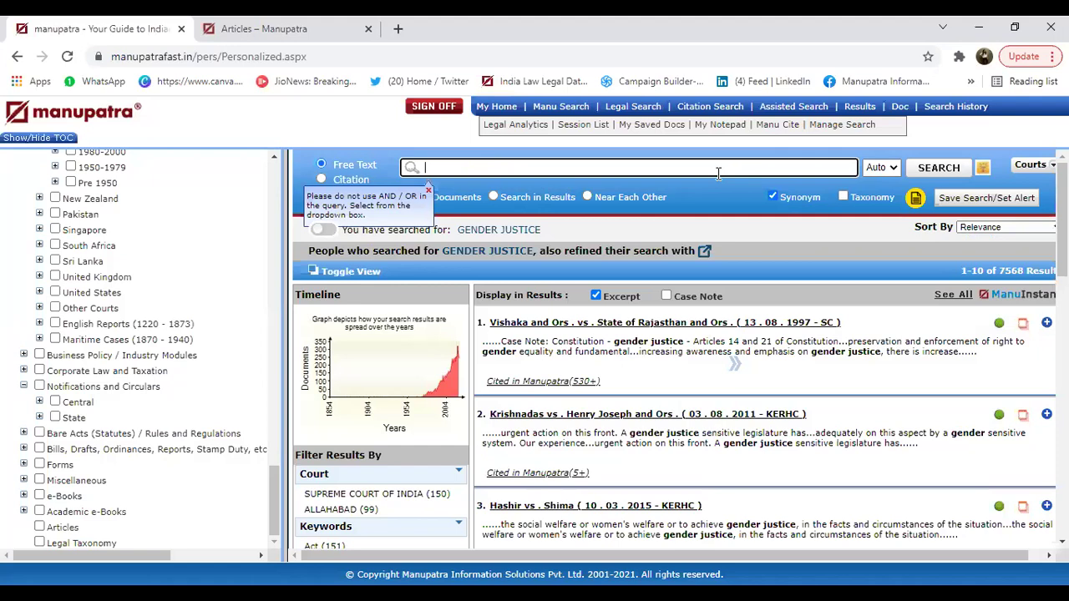
pyautogui.write('t')
pyautogui.press('BackSpace')
pyautogui.write('MURDER AN')
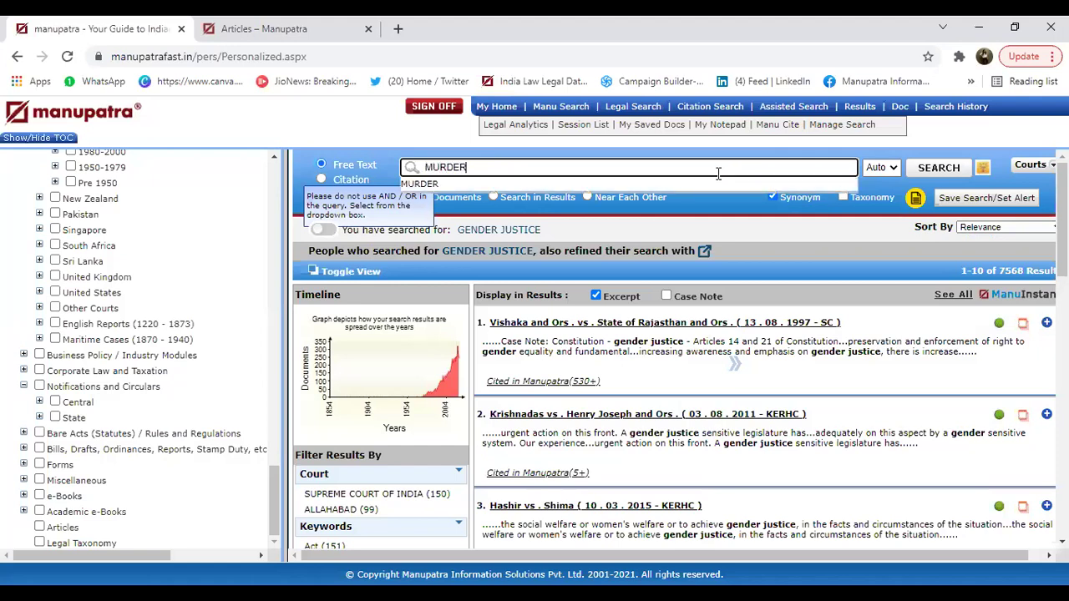
pyautogui.press('BackSpace')
pyautogui.press('BackSpace')
pyautogui.press('BackSpace')
pyautogui.press('BackSpace')
pyautogui.press('BackSpace')
pyautogui.press('BackSpace')
pyautogui.press('BackSpace')
pyautogui.press('BackSpace')
pyautogui.press('BackSpace')
pyautogui.write('SH')
pyautogui.press('BackSpace')
pyautogui.press('BackSpace')
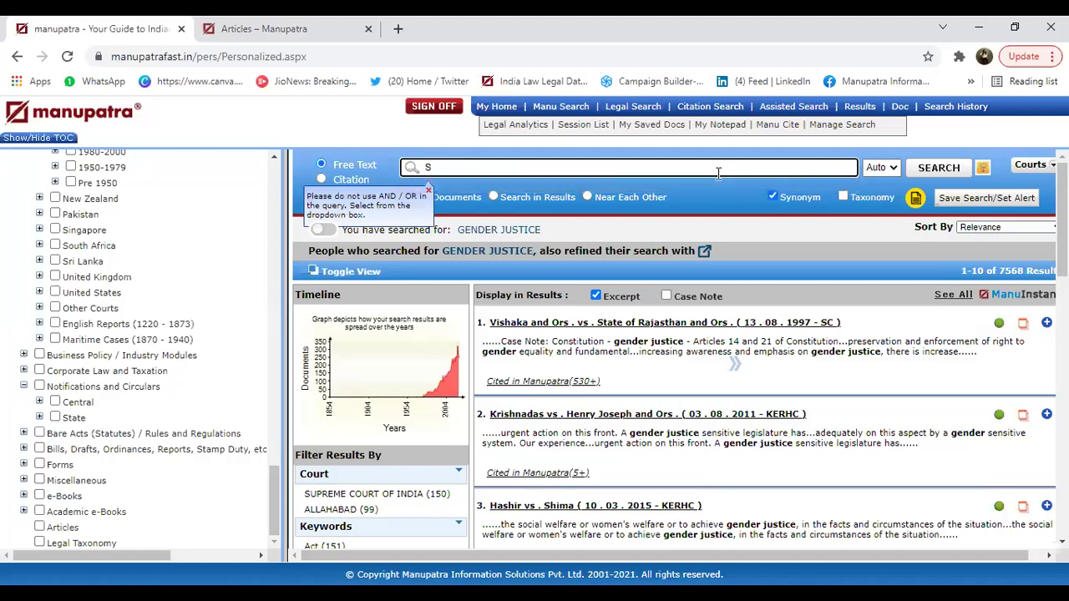
# Step: Run a free-text search for MURDER AND CAPITAL PUNISHMENT and look through the results
pyautogui.write('MURDER AND CAPI')
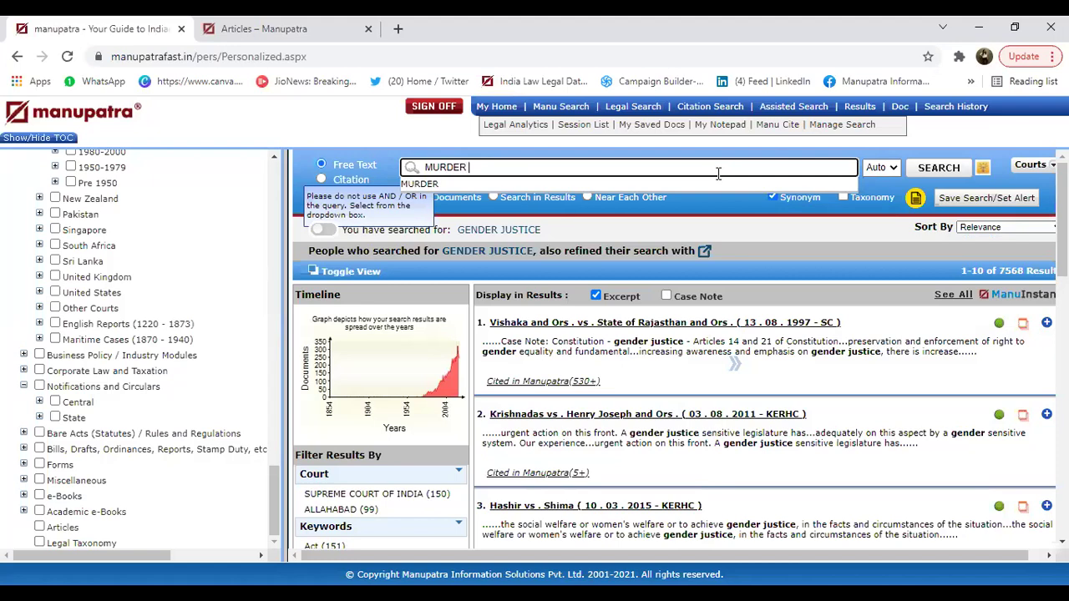
pyautogui.write('TAL')
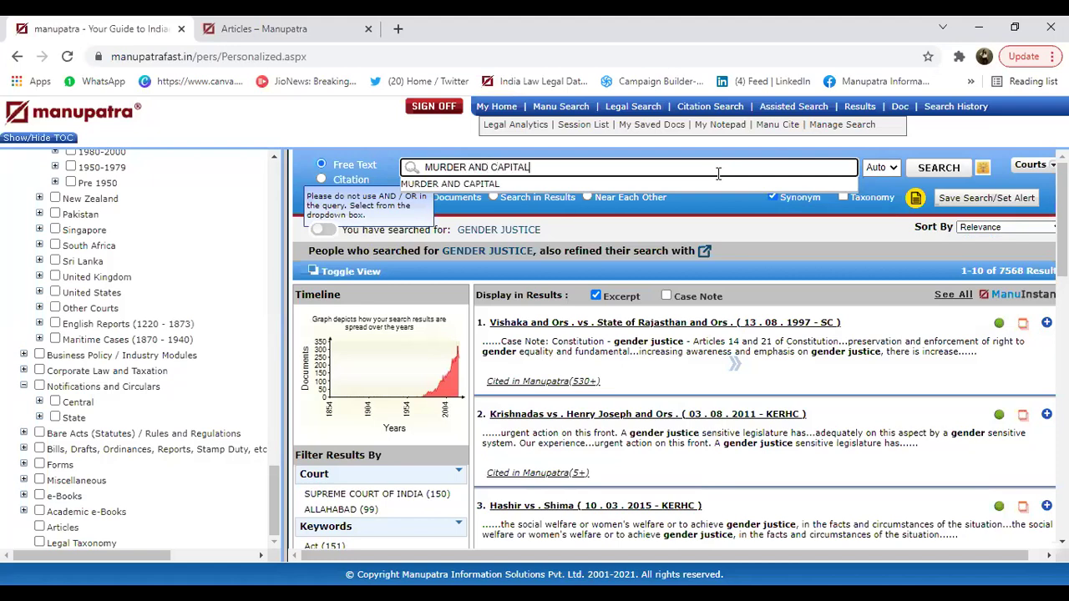
pyautogui.write(' PUNISHMENT')
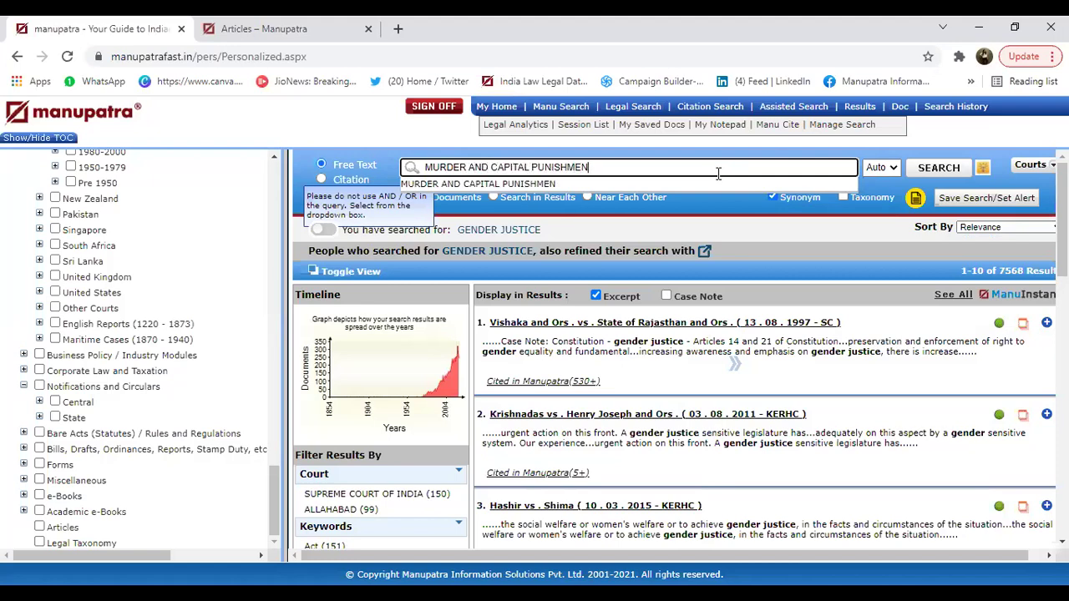
pyautogui.press('Return')
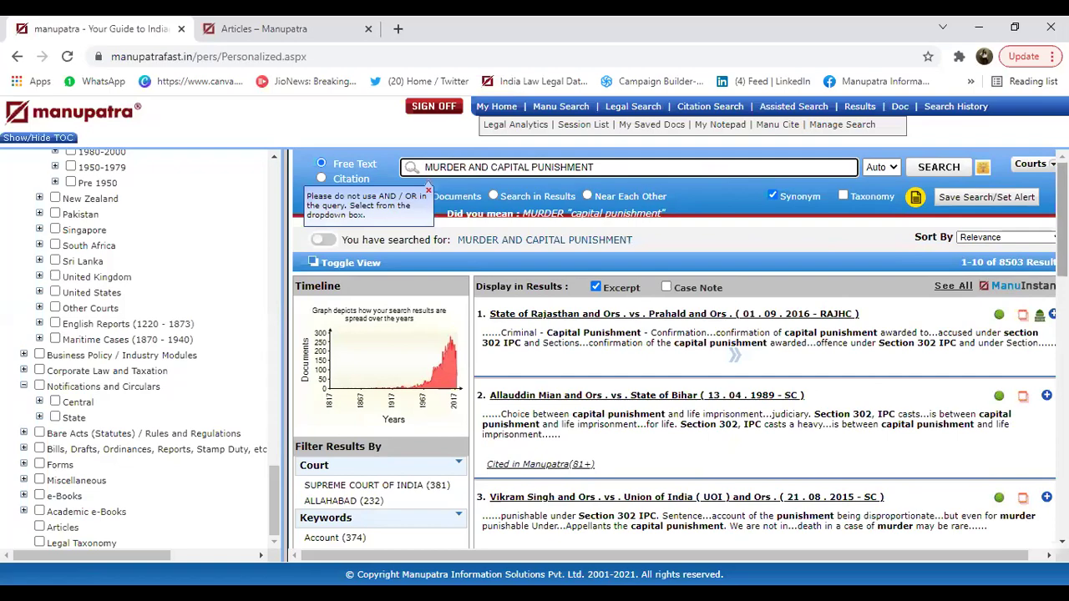
pyautogui.scroll(-5, 681, 351)
pyautogui.scroll(5, 681, 351)
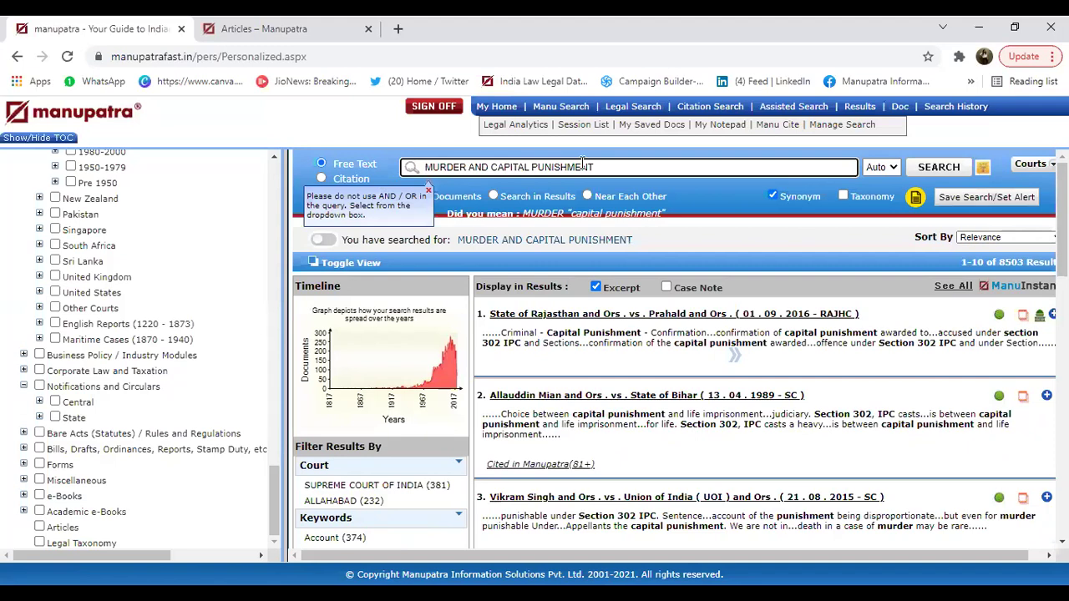
# Step: Replace the murder query with GENDER JUSTICE and run the free-text search again
pyautogui.press('BackSpace')
pyautogui.press('BackSpace')
pyautogui.press('BackSpace')
pyautogui.press('BackSpace')
pyautogui.press('BackSpace')
pyautogui.press('BackSpace')
pyautogui.press('BackSpace')
pyautogui.press('BackSpace')
pyautogui.press('BackSpace')
pyautogui.press('BackSpace')
pyautogui.press('BackSpace')
pyautogui.press('BackSpace')
pyautogui.press('BackSpace')
pyautogui.press('BackSpace')
pyautogui.press('BackSpace')
pyautogui.press('BackSpace')
pyautogui.press('BackSpace')
pyautogui.press('BackSpace')
pyautogui.press('BackSpace')
pyautogui.press('BackSpace')
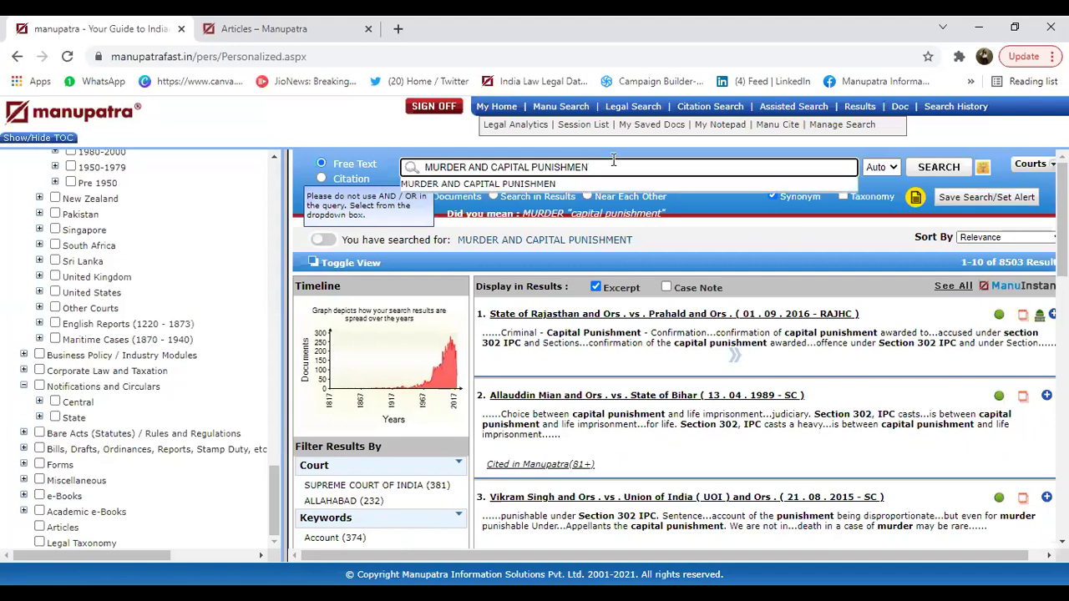
pyautogui.write('G')
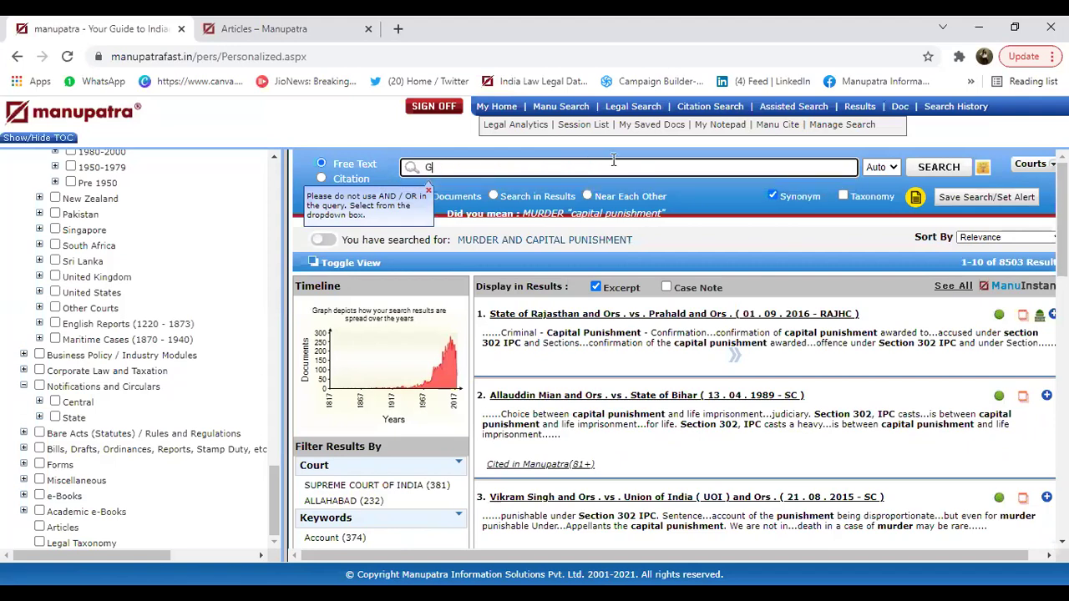
pyautogui.write('ENDER JUSTICE')
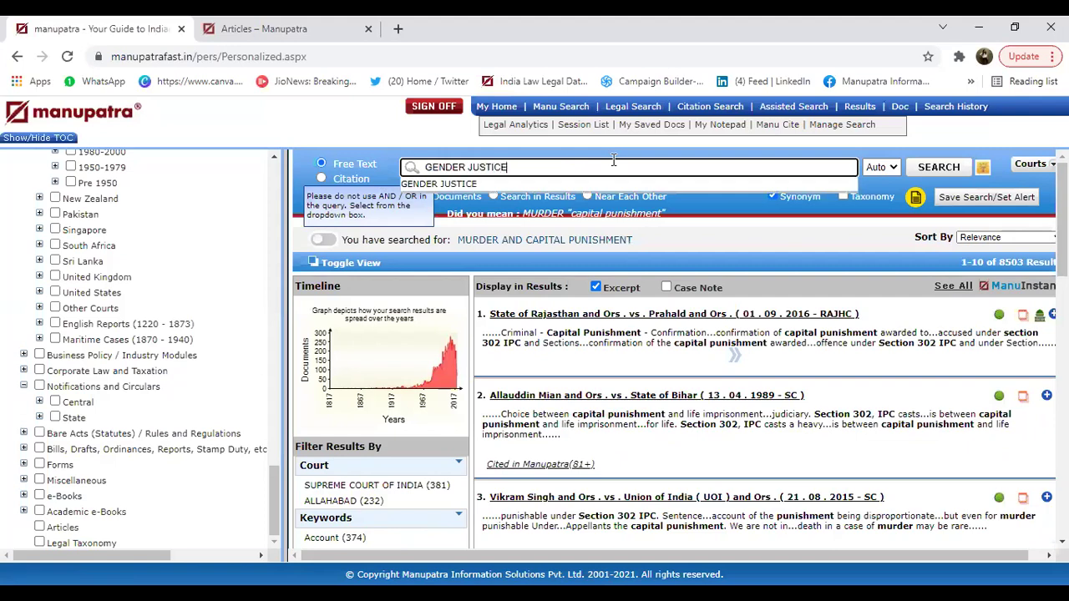
pyautogui.press('Return')
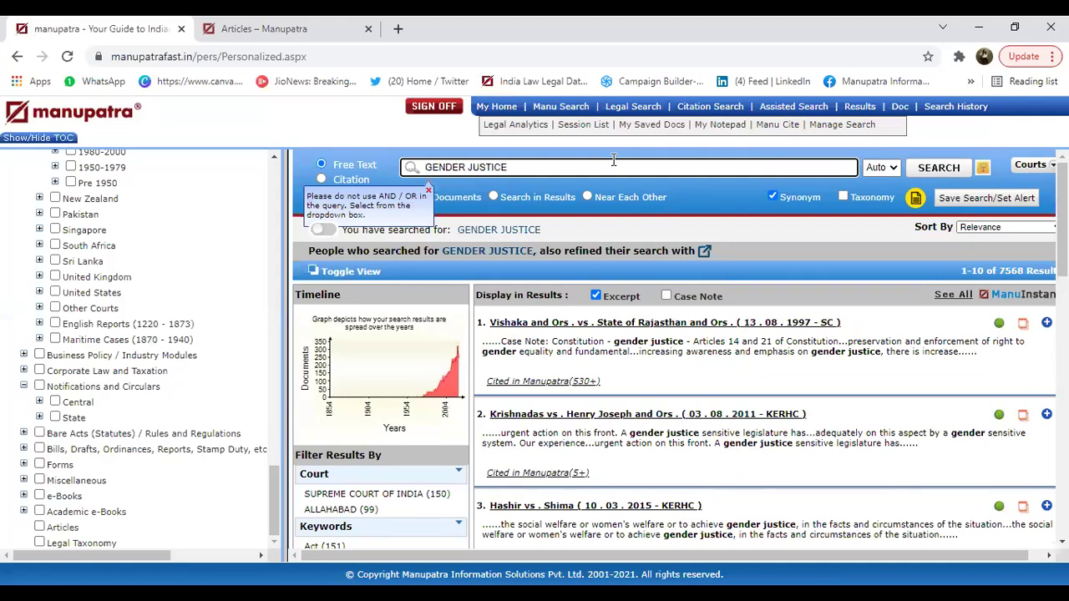
# Step: Search within the GENDER JUSTICE results for WOMEN IN WORKPLACE and look through the refined list
pyautogui.click(553, 196)
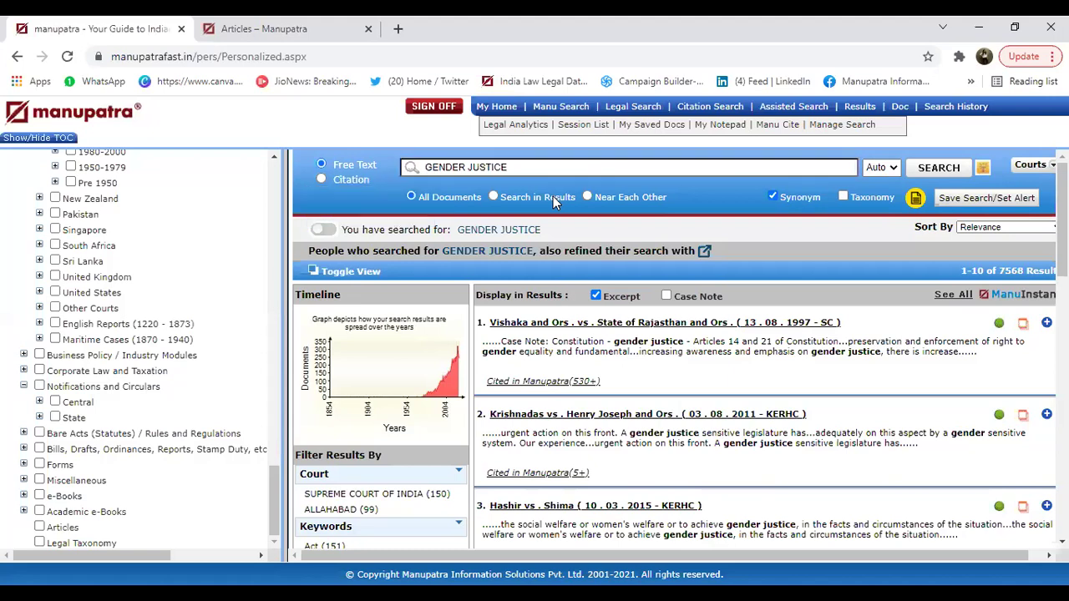
pyautogui.write('WOMEN IN WORKPLACE')
pyautogui.press('Return')
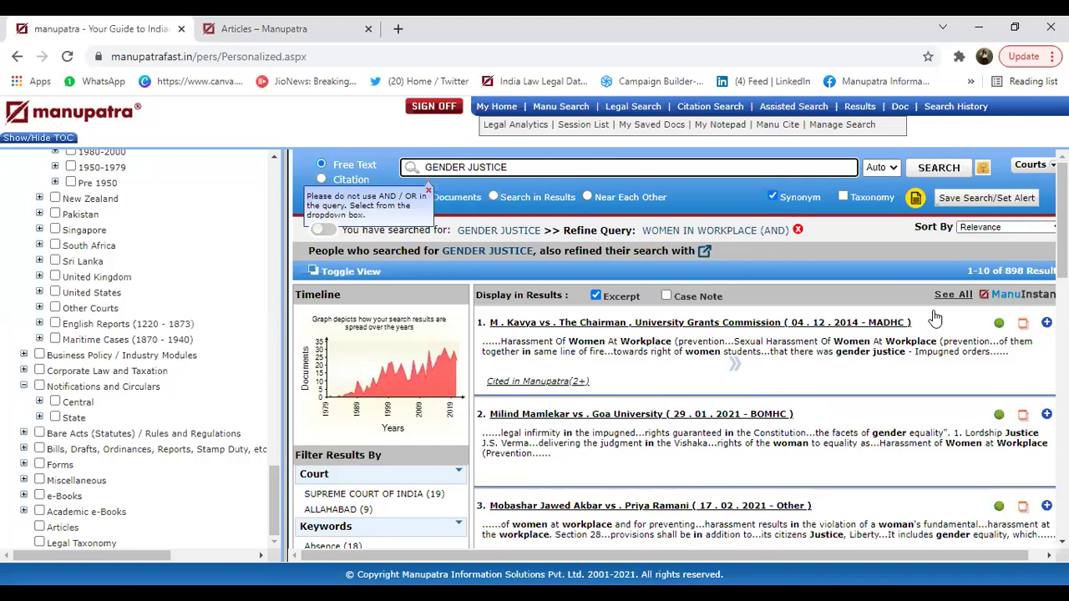
pyautogui.scroll(-2, 1060, 234)
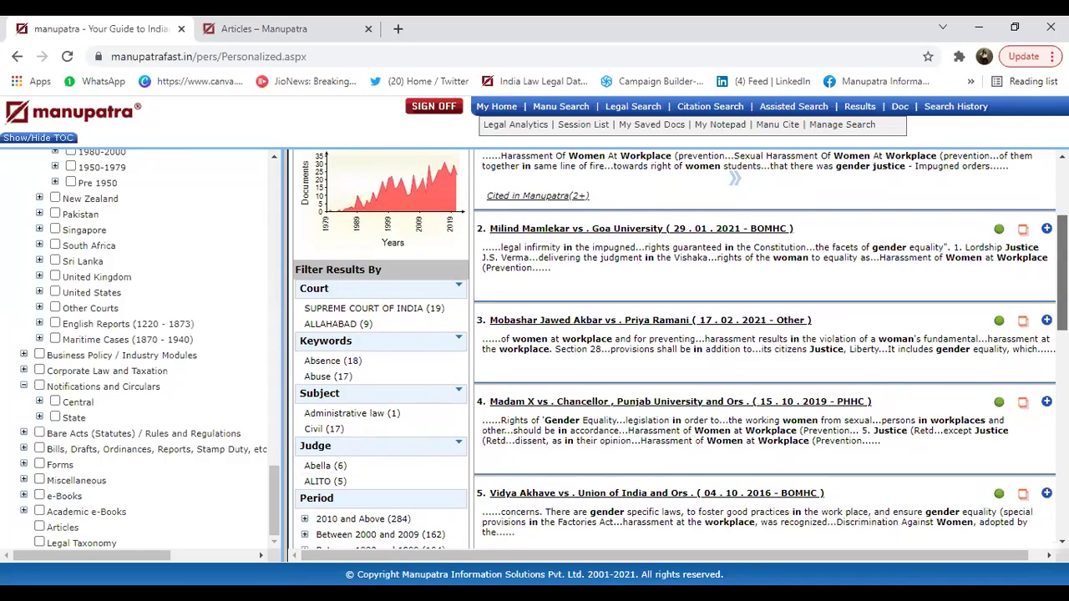
pyautogui.scroll(-3, 680, 349)
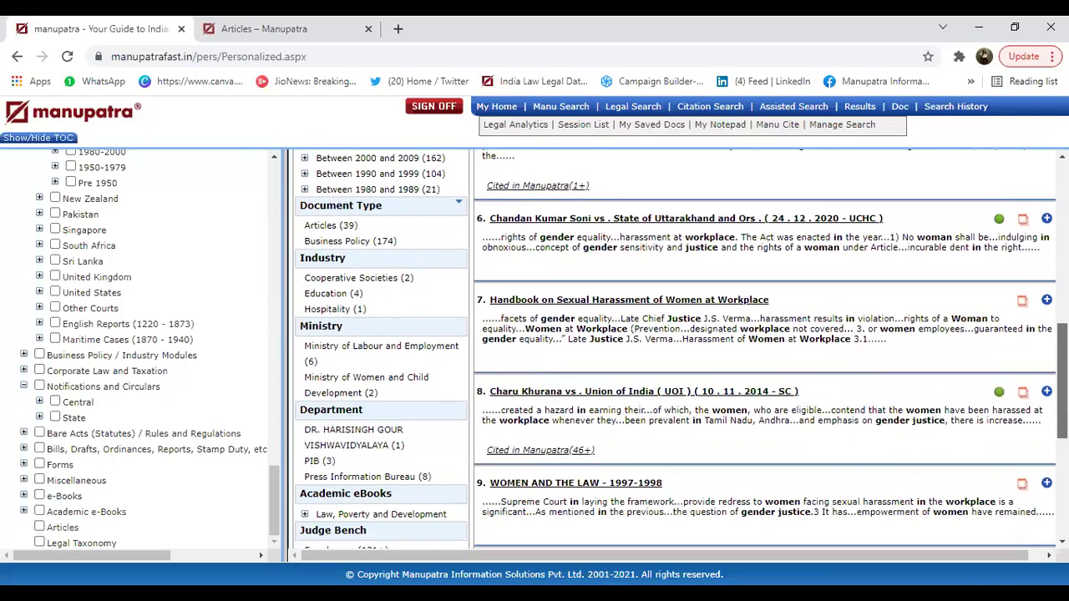
pyautogui.scroll(-2, 680, 348)
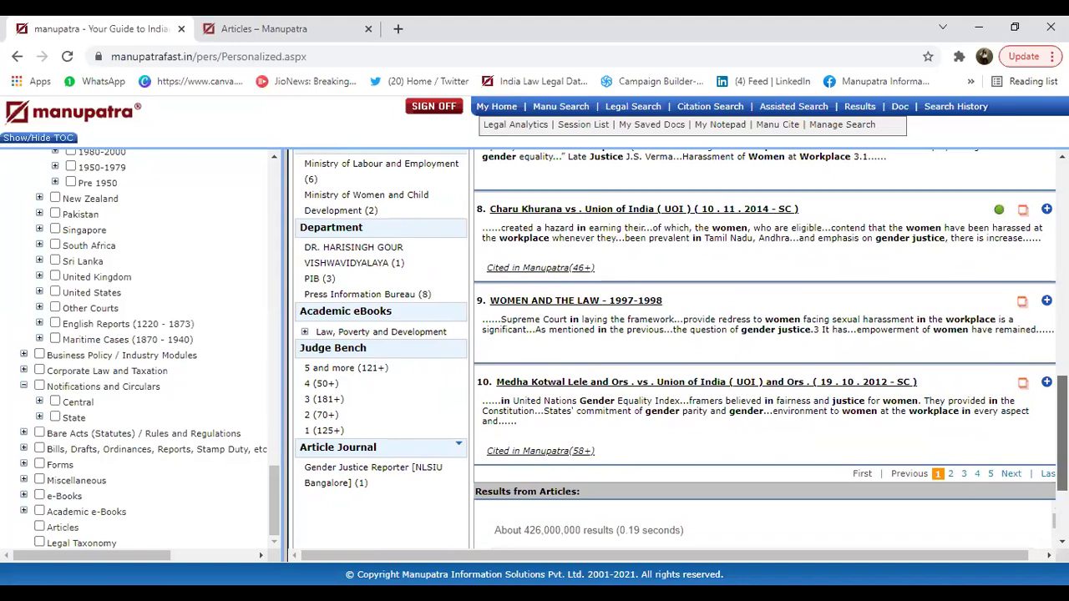
pyautogui.scroll(-1, 735, 393)
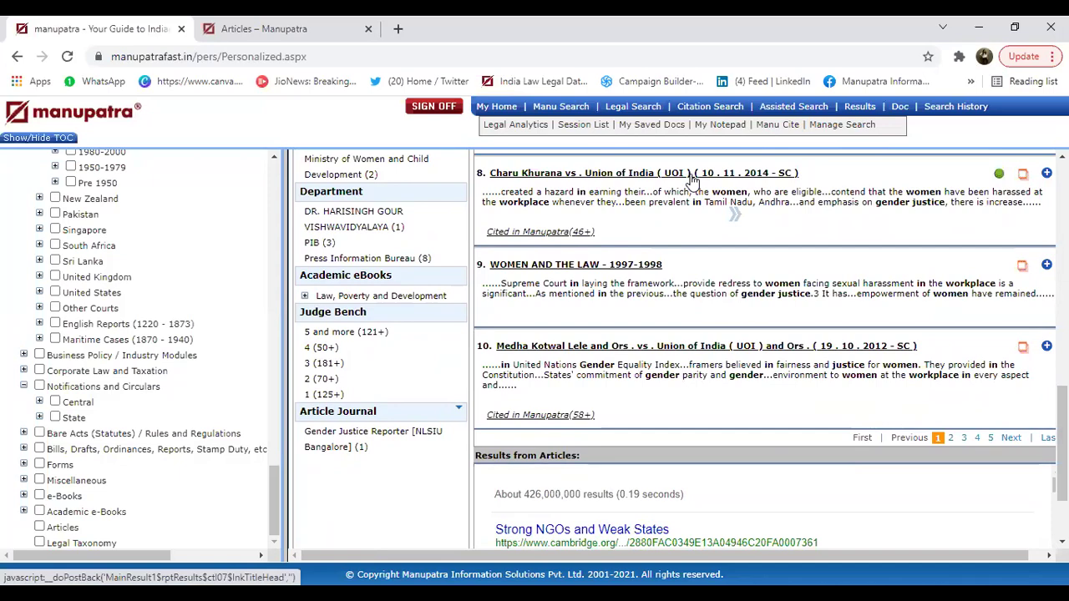
pyautogui.scroll(10, 692, 179)
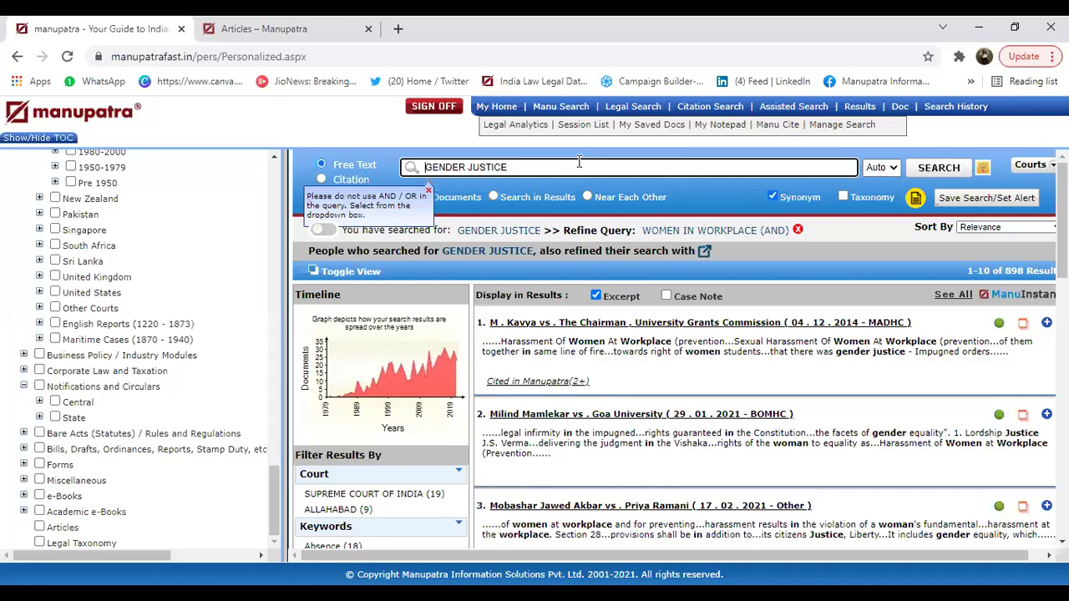
# Step: Clear the GENDER JUSTICE query and open a blank Manu Search
pyautogui.click(689, 169)
pyautogui.press('BackSpace')
pyautogui.press('BackSpace')
pyautogui.press('BackSpace')
pyautogui.press('BackSpace')
pyautogui.press('BackSpace')
pyautogui.press('BackSpace')
pyautogui.press('BackSpace')
pyautogui.press('BackSpace')
pyautogui.press('BackSpace')
pyautogui.press('BackSpace')
pyautogui.press('BackSpace')
pyautogui.press('BackSpace')
pyautogui.press('BackSpace')
pyautogui.press('BackSpace')
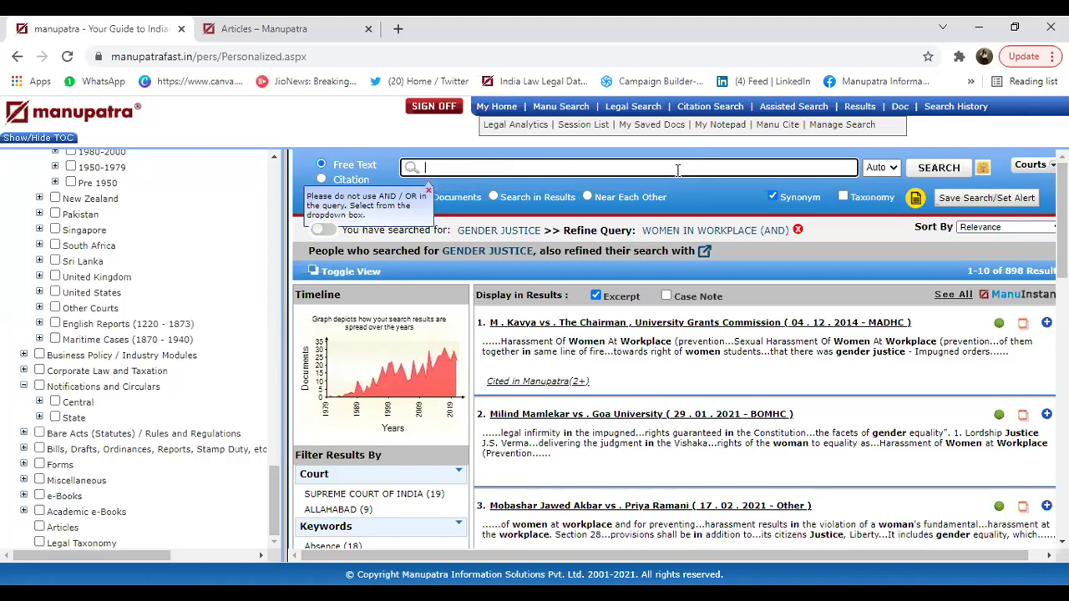
pyautogui.click(587, 107)
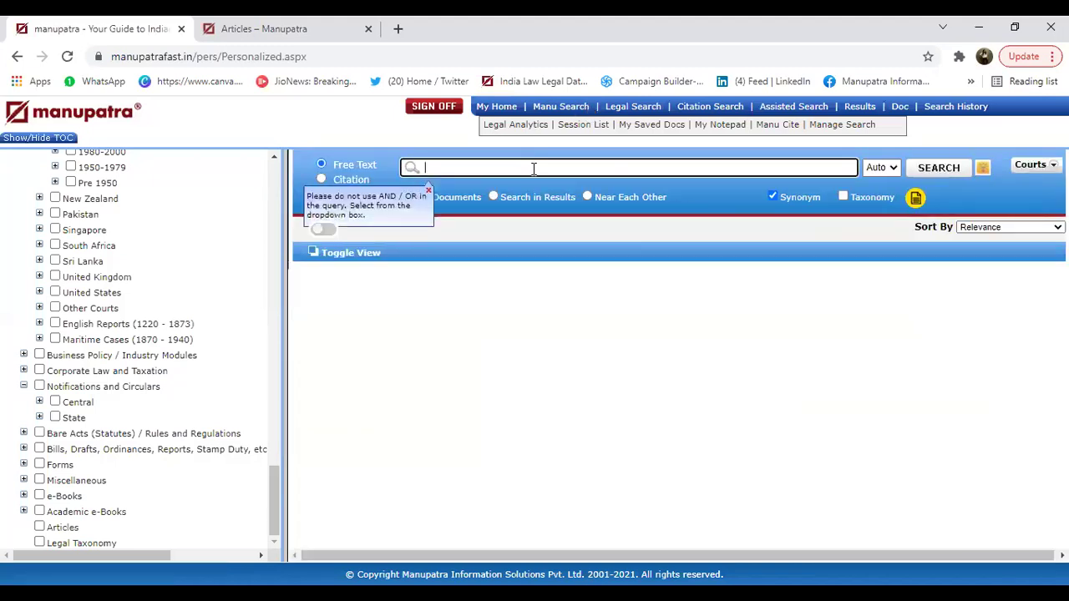
# Step: Run a new free-text search for GENDER JUSTICE
pyautogui.write('GENDER JU')
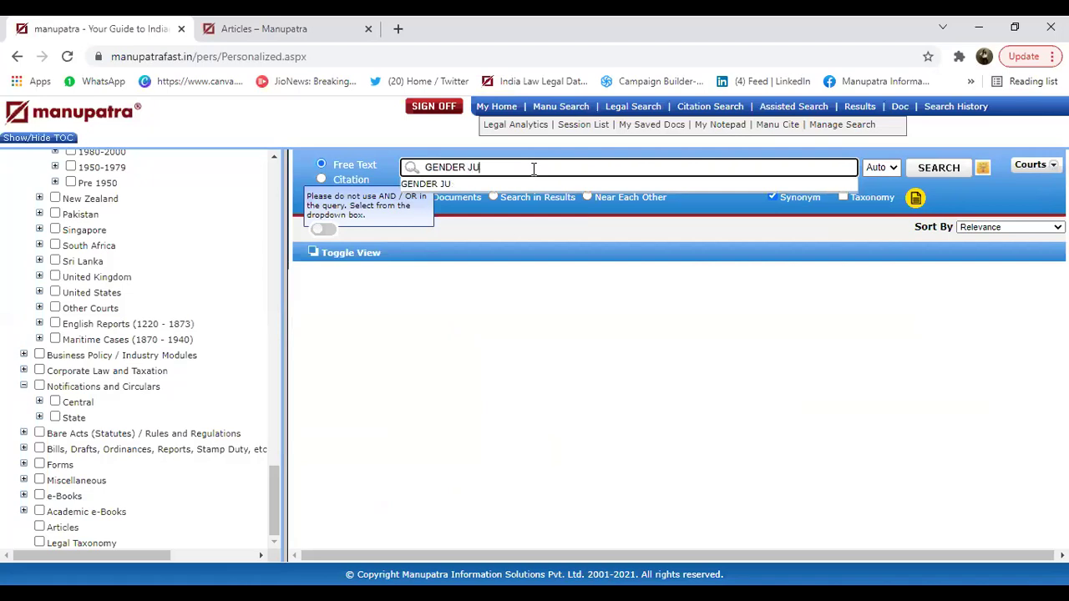
pyautogui.write('STICE')
pyautogui.press('Return')
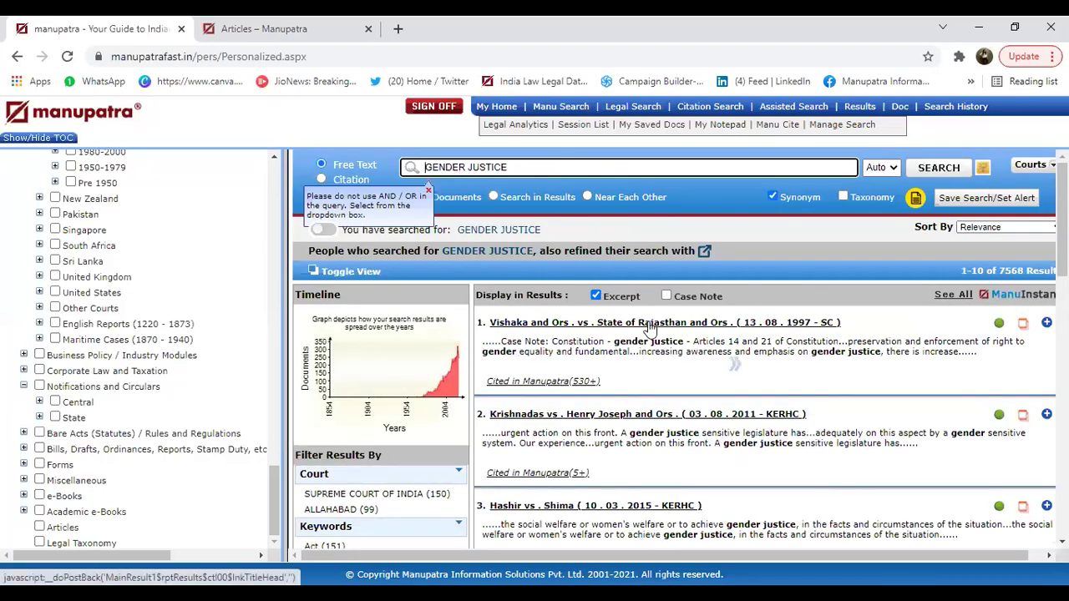
# Step: Open the Vishaka and Ors. vs. State of Rajasthan judgment and widen its reading pane
pyautogui.click(650, 325)
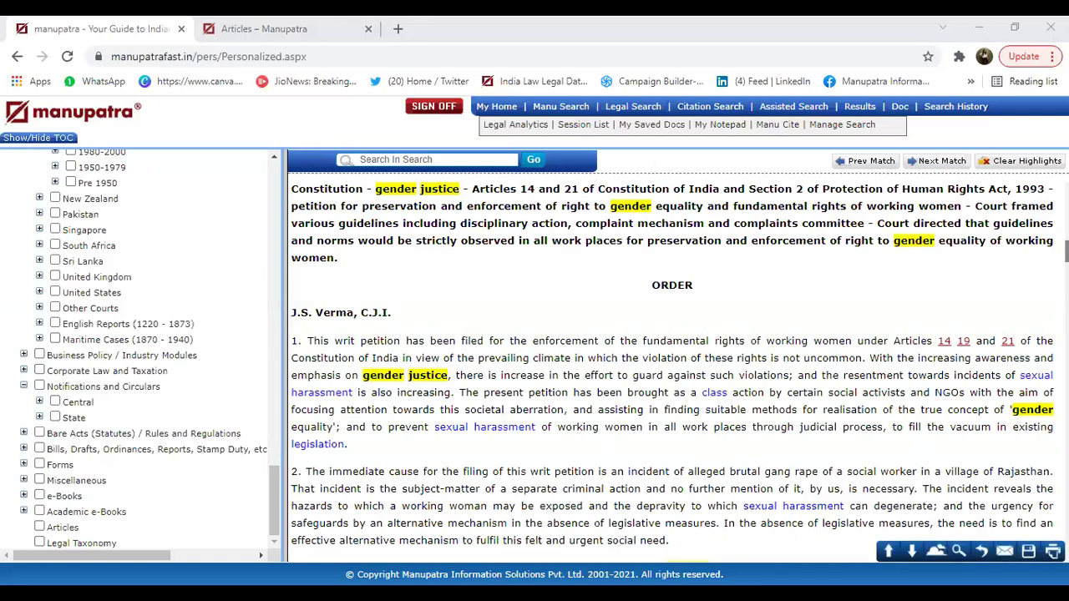
pyautogui.scroll(5, 672, 359)
pyautogui.scroll(4, 673, 359)
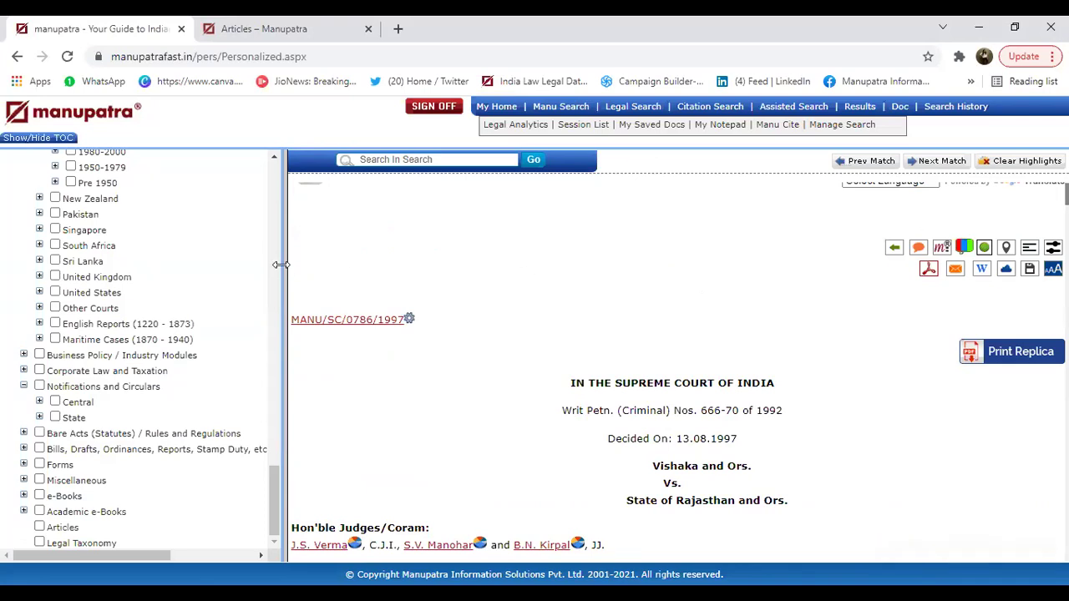
pyautogui.moveTo(284, 265); pyautogui.dragTo(163, 284)
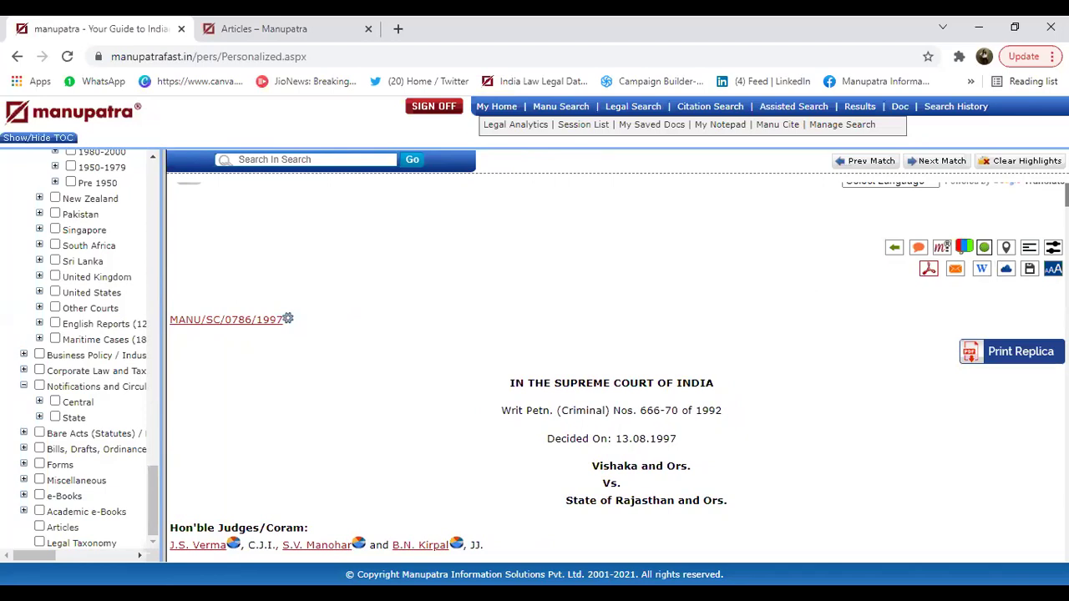
# Step: Examine the judgment's header details, acts and relevant sections, citing reference, case note and order text
pyautogui.scroll(-10, 618, 373)
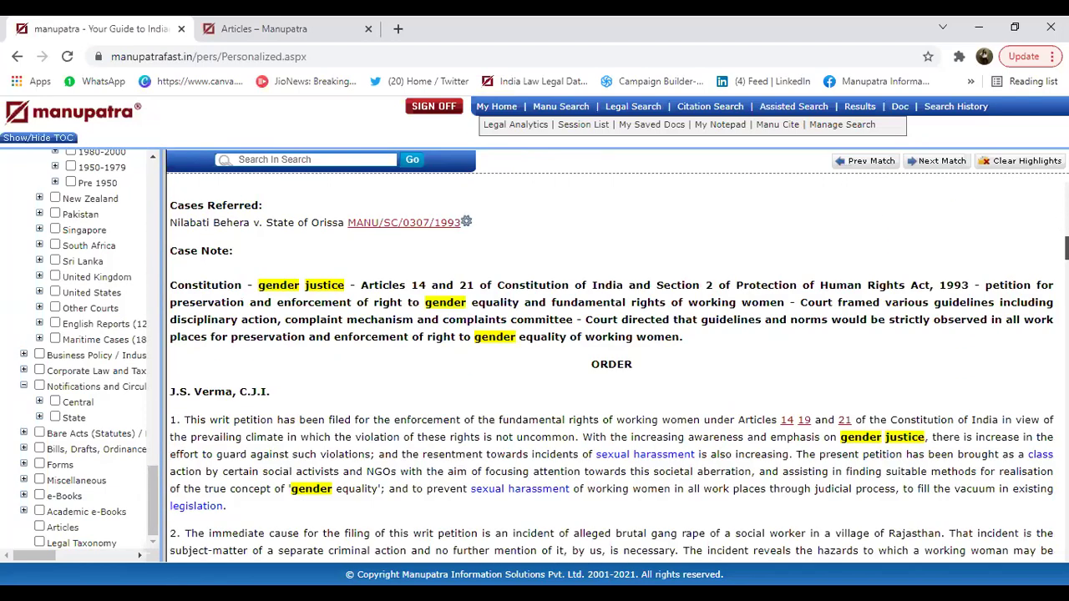
pyautogui.scroll(4, 611, 373)
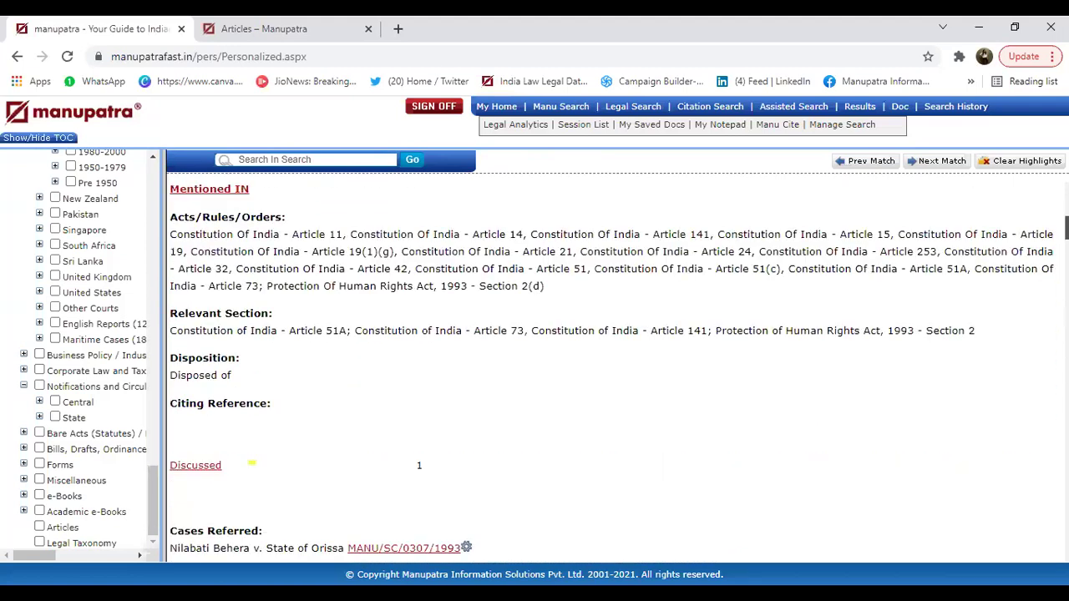
pyautogui.scroll(2, 617, 359)
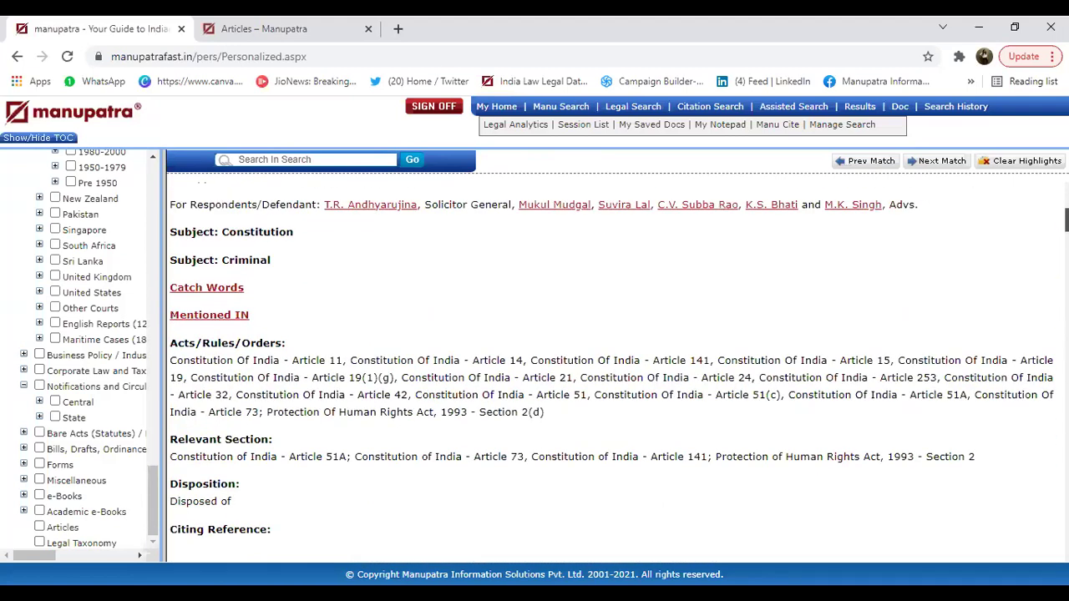
pyautogui.scroll(-2, 251, 476)
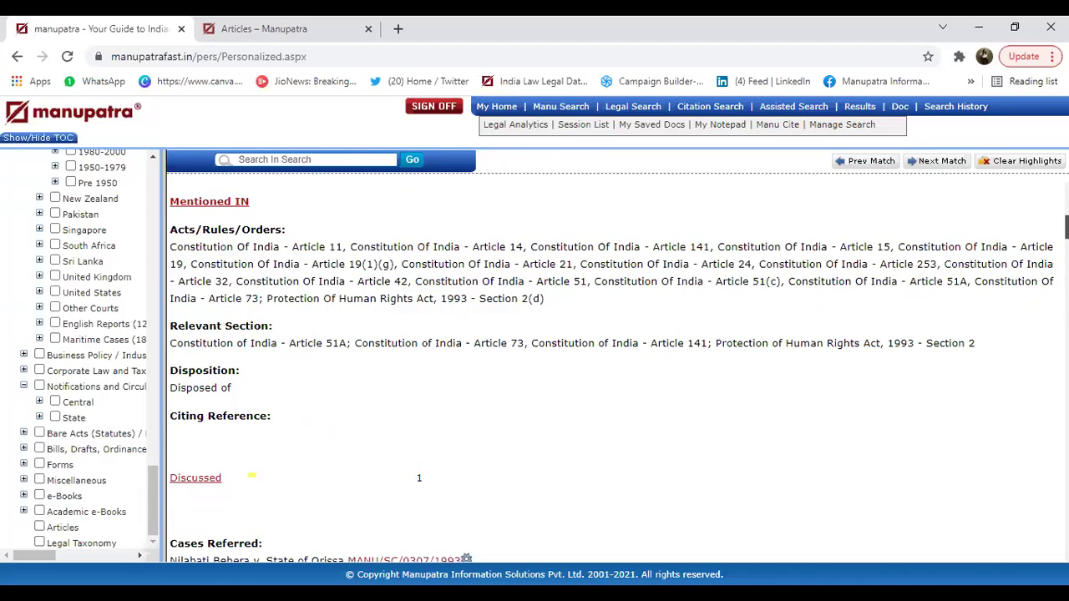
pyautogui.scroll(-4, 611, 380)
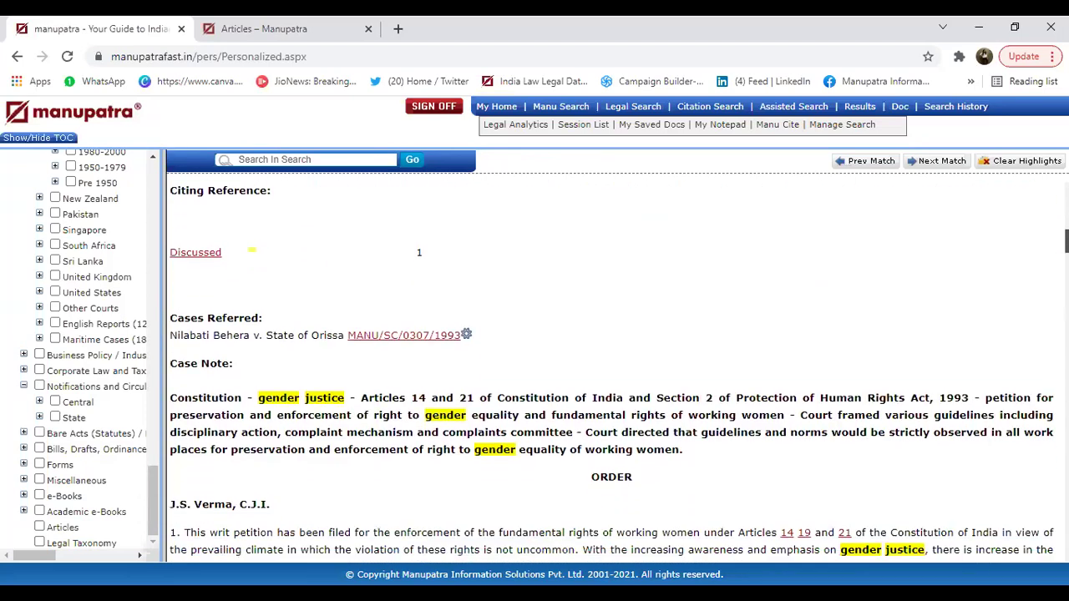
pyautogui.scroll(-10, 618, 371)
pyautogui.scroll(-20, 612, 375)
pyautogui.scroll(20, 1035, 386)
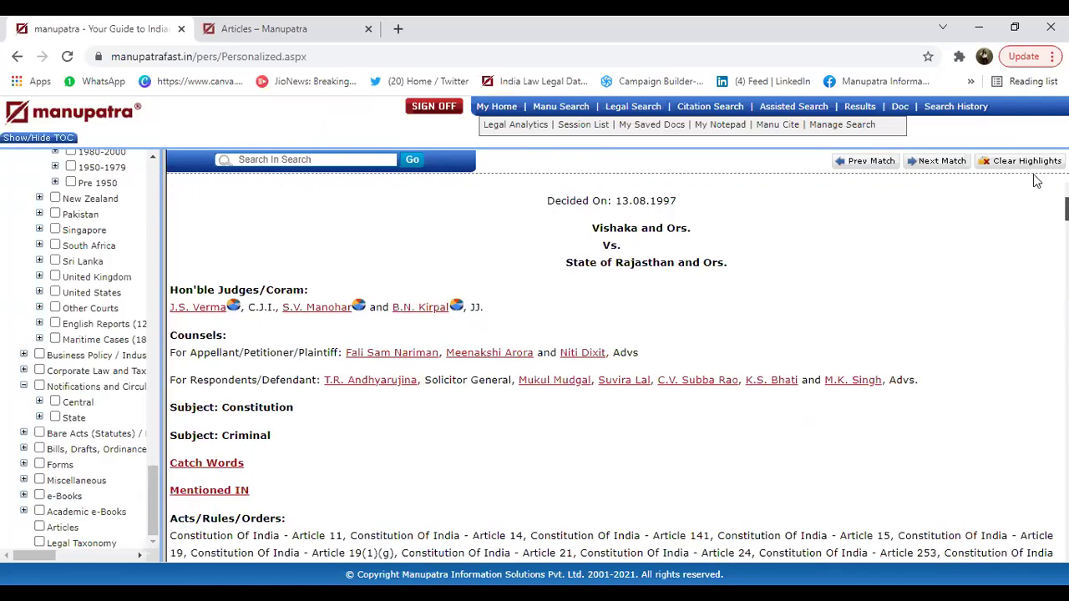
pyautogui.scroll(3, 1035, 181)
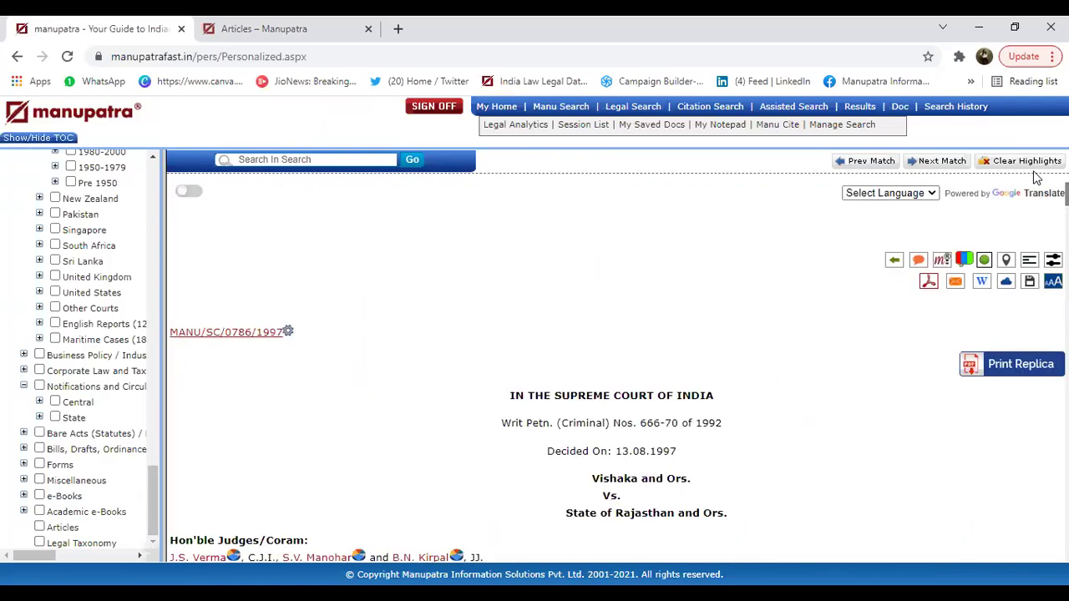
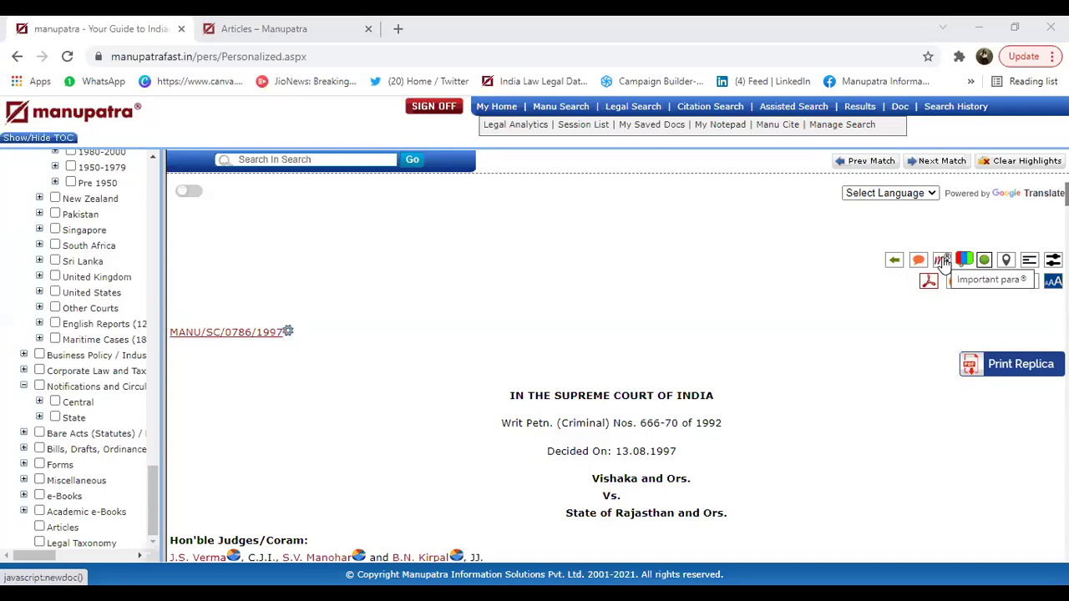
# Step: Open the judgment's important para view and look over its yearly chart and Case Map paragraphs
pyautogui.click(942, 260)
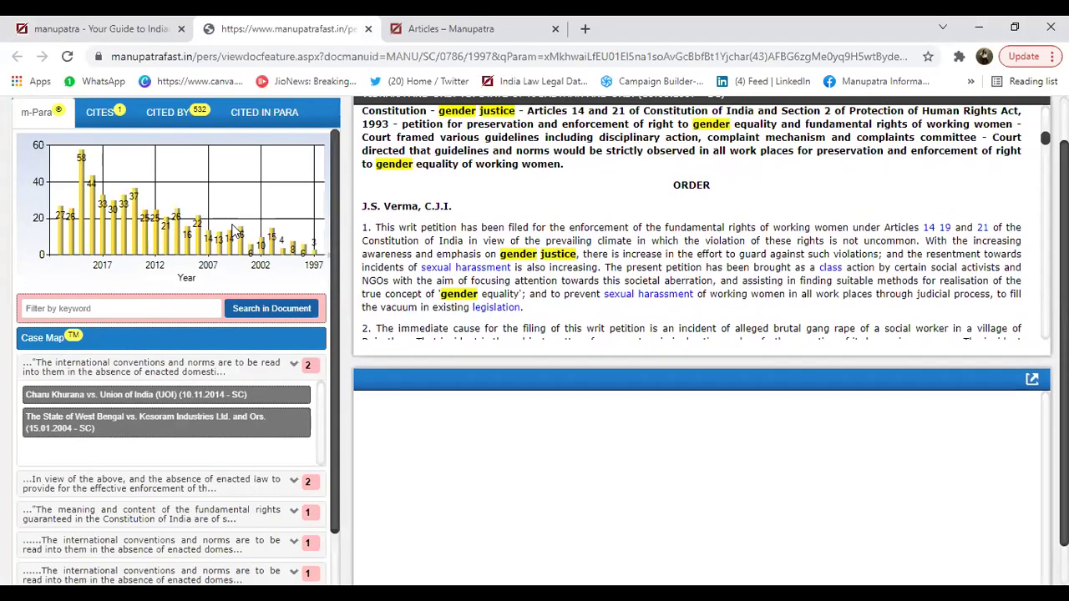
pyautogui.scroll(-1, 333, 321)
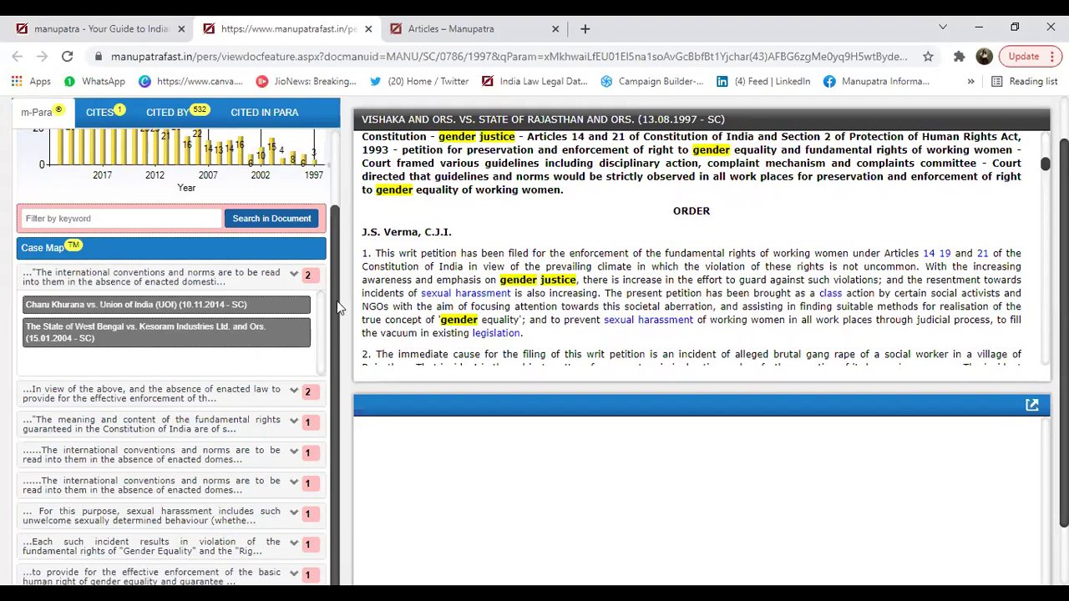
pyautogui.moveTo(337, 298); pyautogui.dragTo(340, 167)
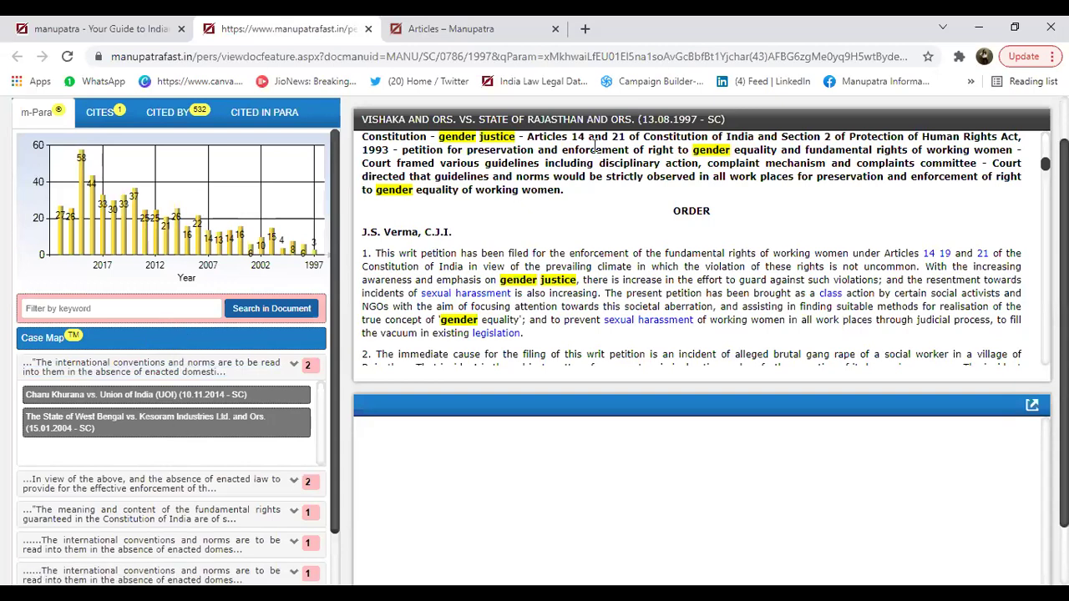
# Step: Compare the first Case Map paragraph with its quotation in the 10.11.2014 Supreme Court case and close the important para view
pyautogui.click(244, 368)
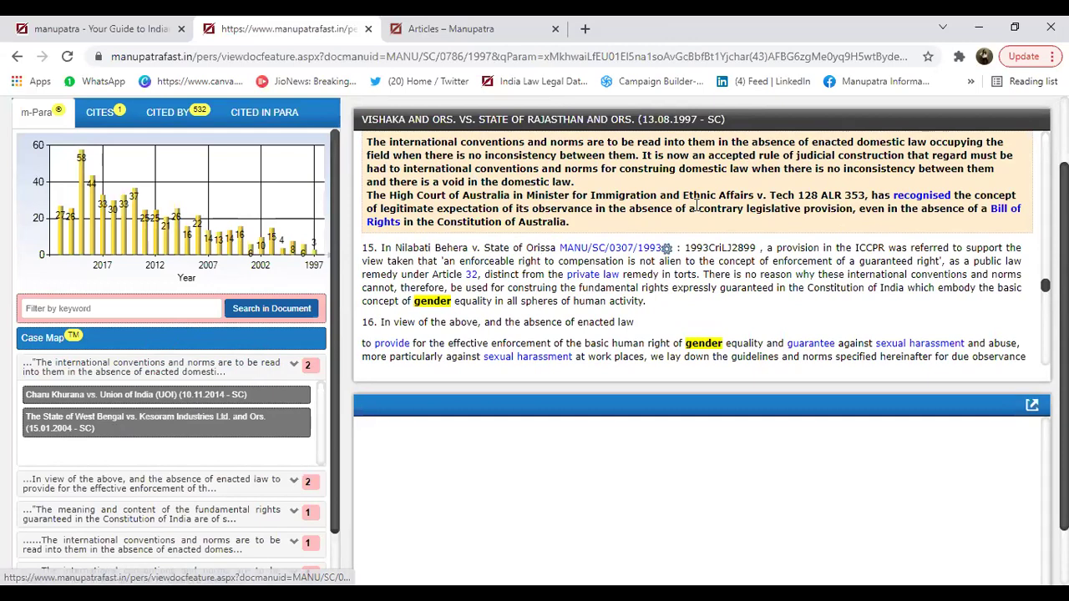
pyautogui.click(240, 367)
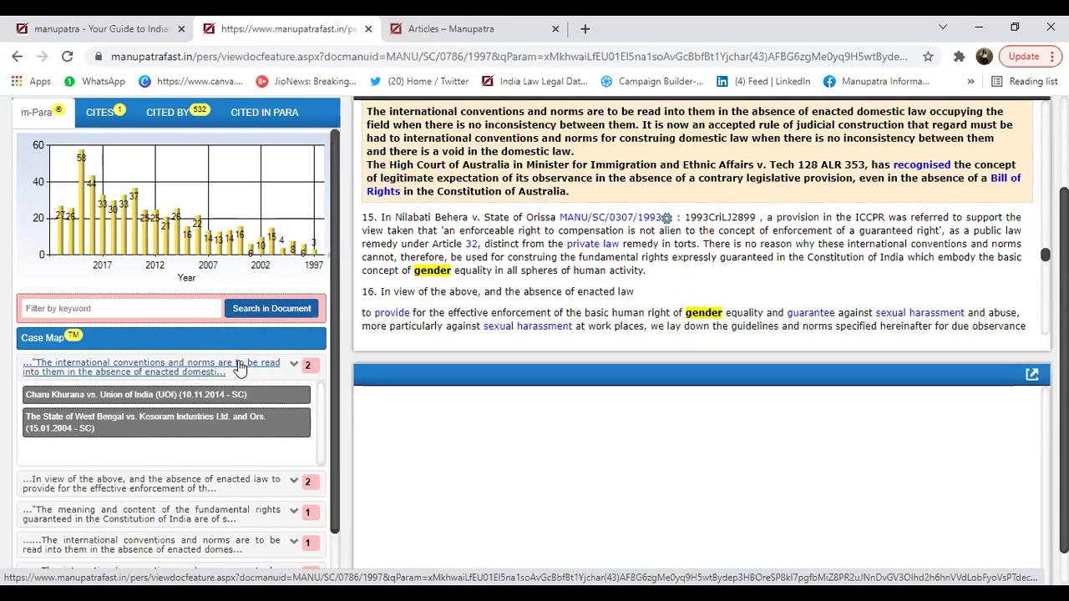
pyautogui.click(185, 398)
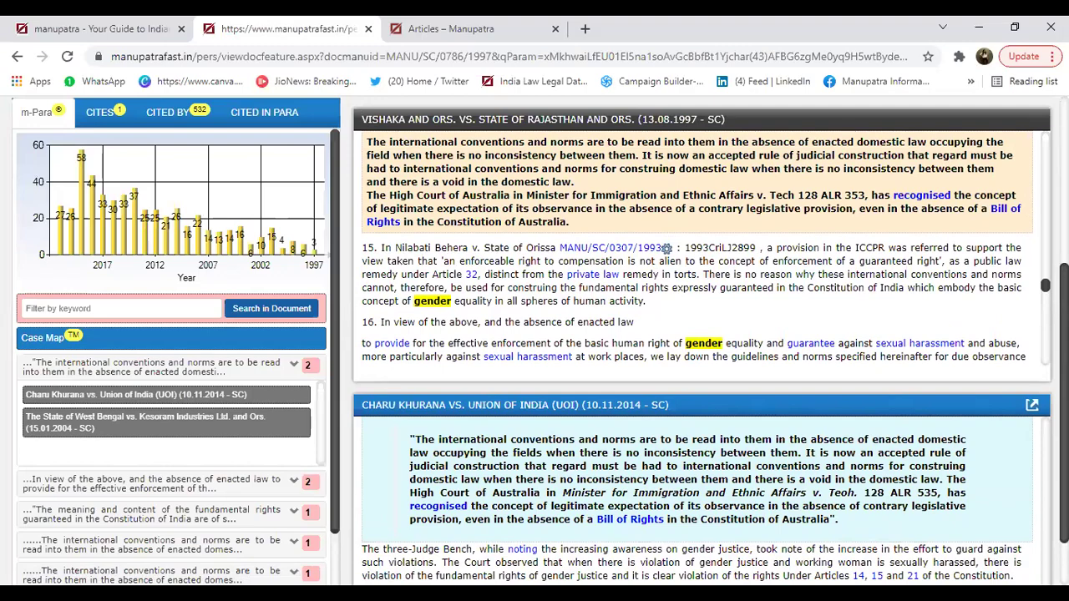
pyautogui.scroll(-1, 702, 334)
pyautogui.scroll(1, 702, 334)
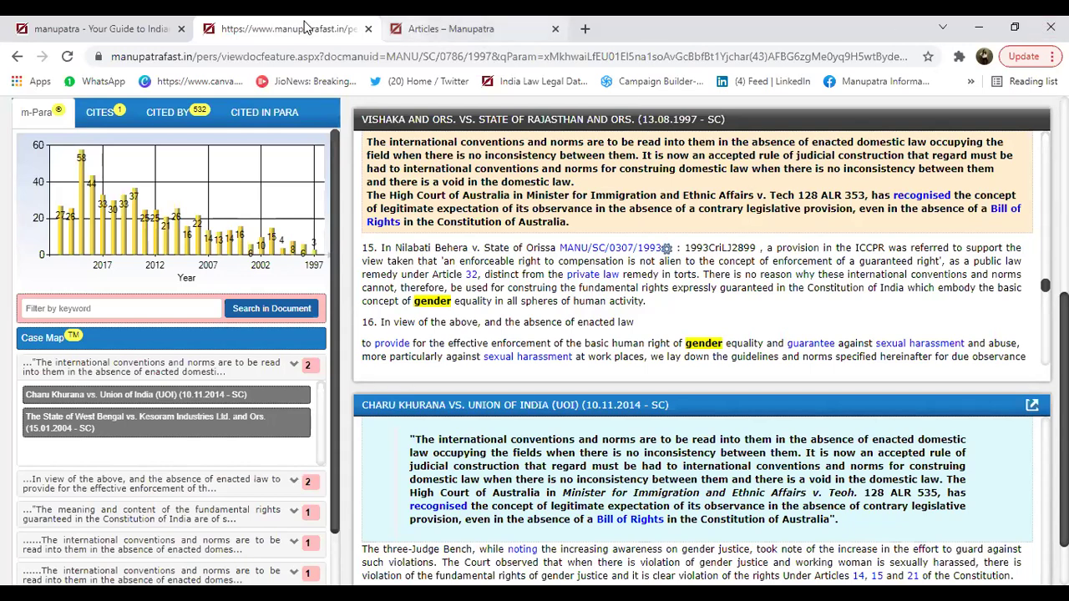
pyautogui.click(368, 29)
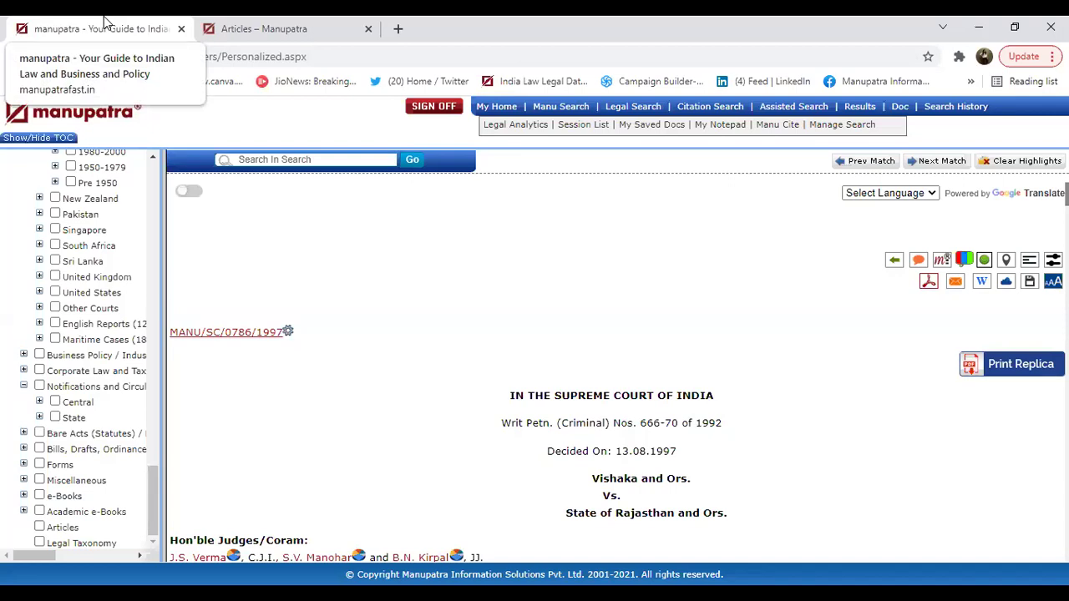
# Step: Show the list of courts and tribunals decisions citing the Vishaka judgment and close it again
pyautogui.click(965, 260)
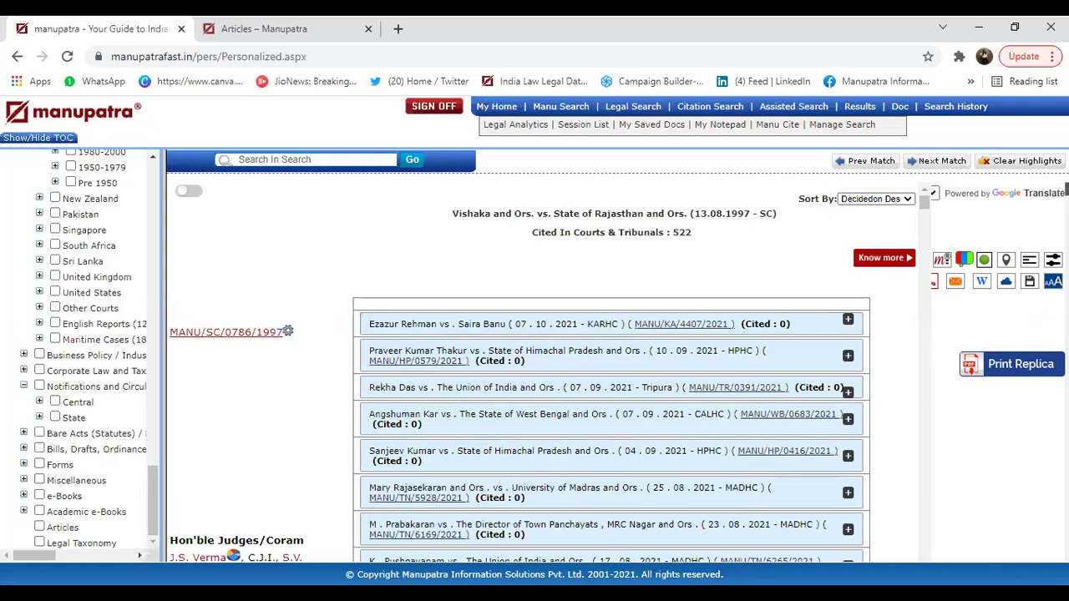
pyautogui.click(984, 261)
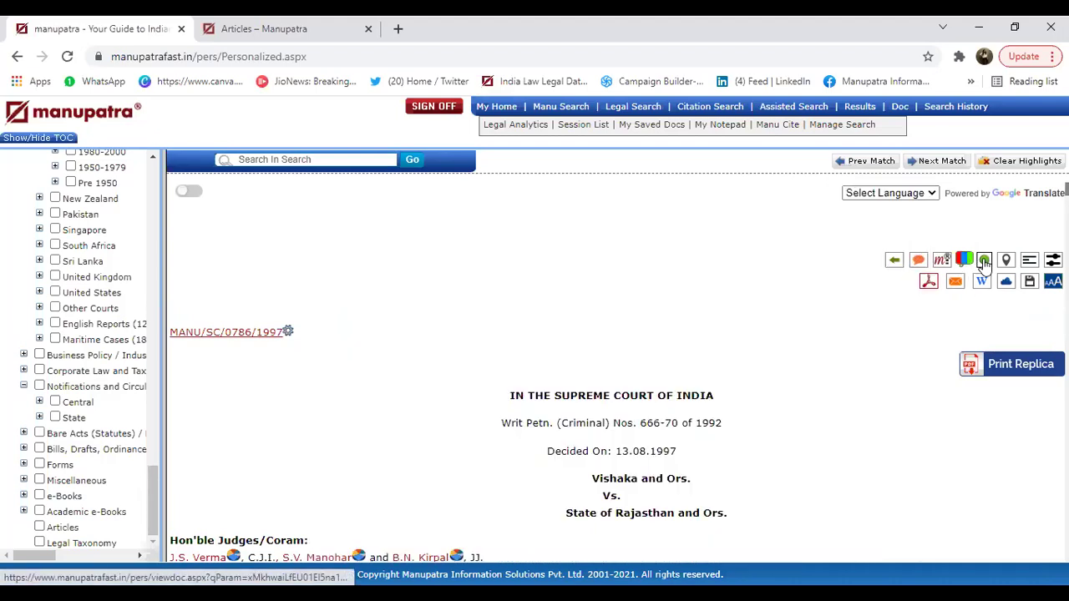
pyautogui.click(986, 261)
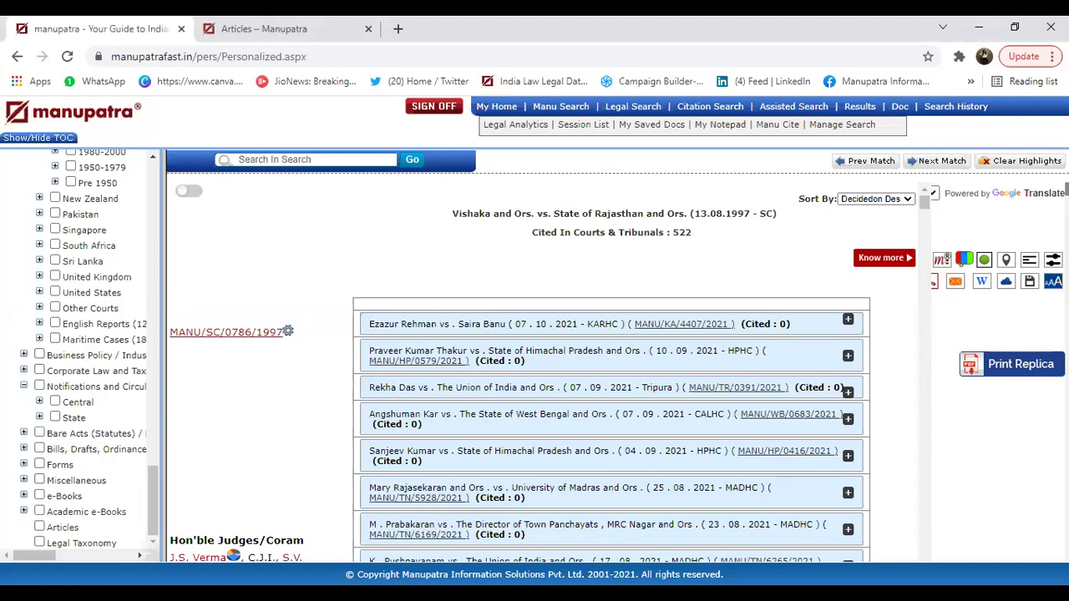
pyautogui.click(967, 264)
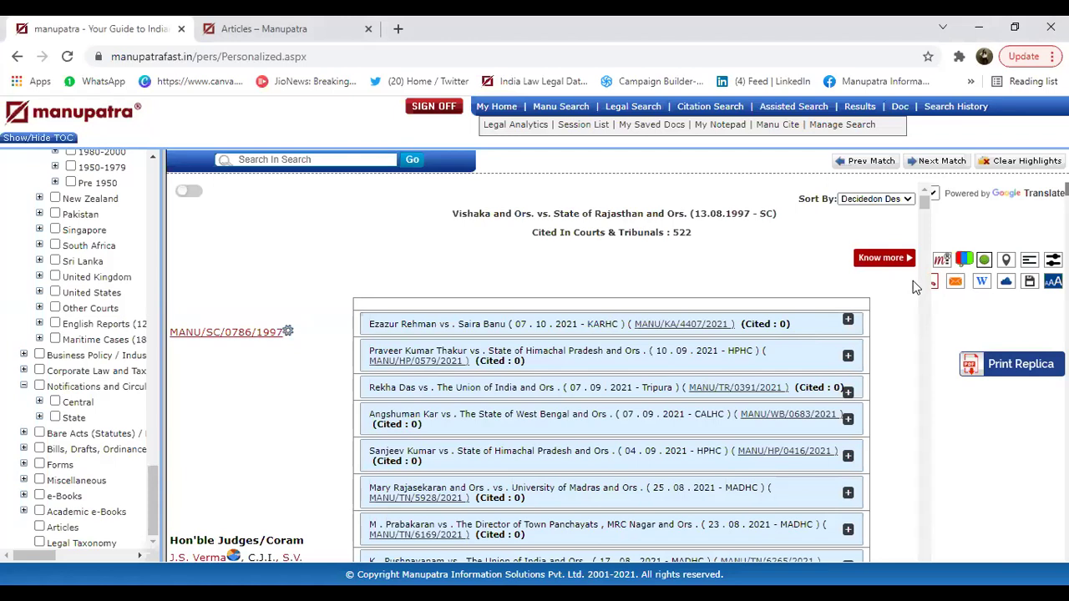
pyautogui.click(966, 263)
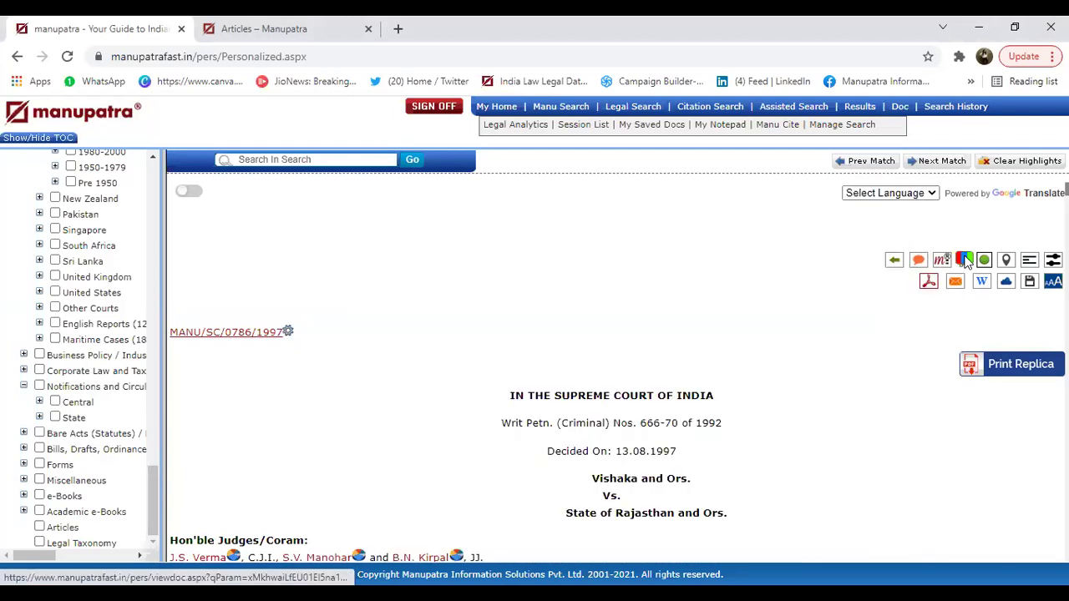
# Step: Close and reopen the Vishaka judgment's Cited In Courts & Tribunals list
pyautogui.click(966, 263)
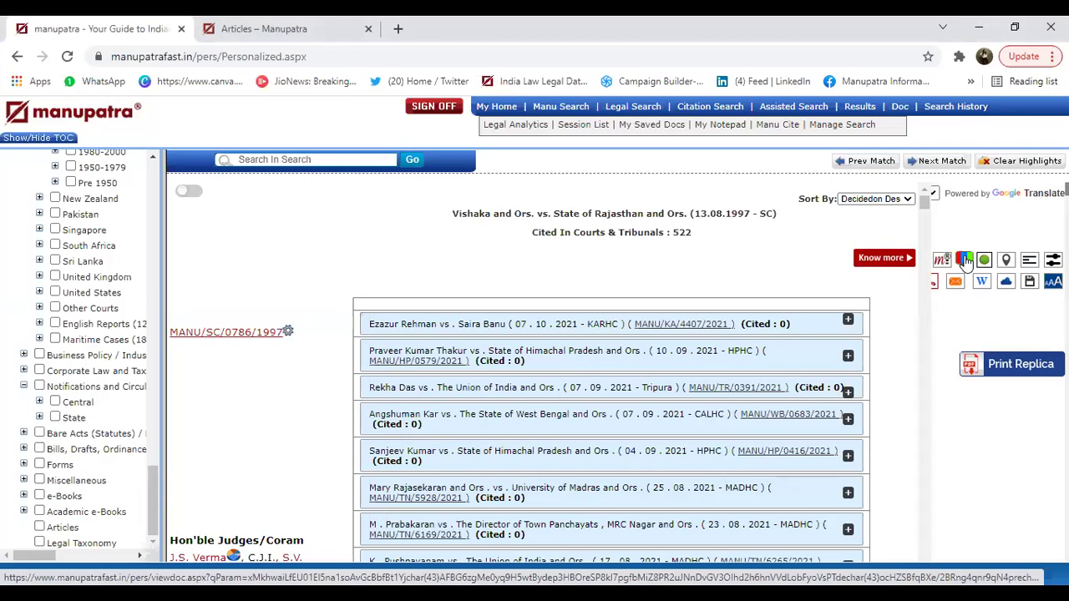
pyautogui.click(966, 262)
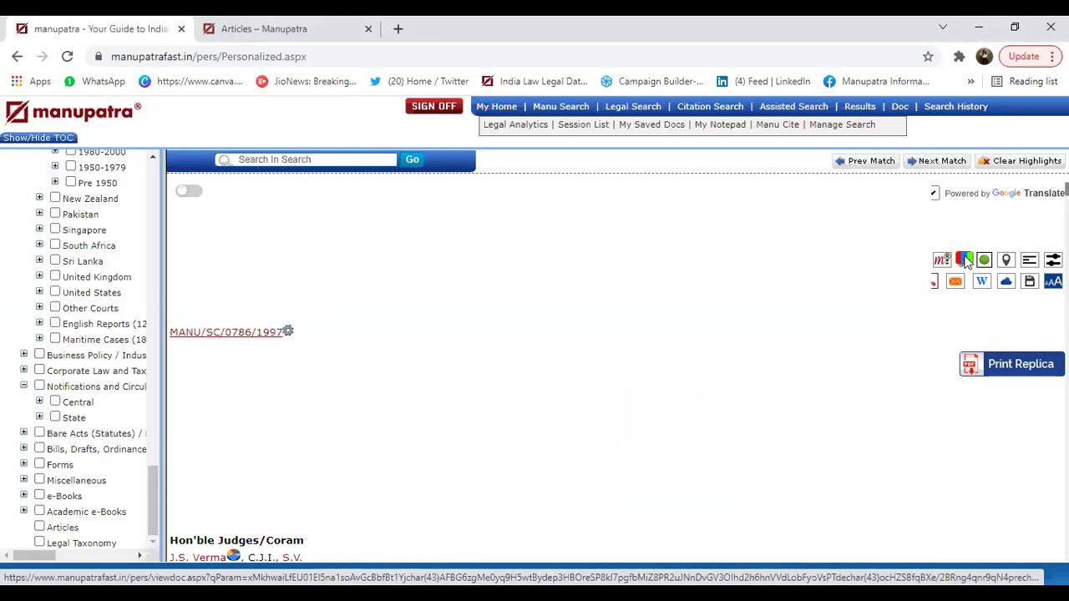
pyautogui.click(967, 262)
pyautogui.click(966, 262)
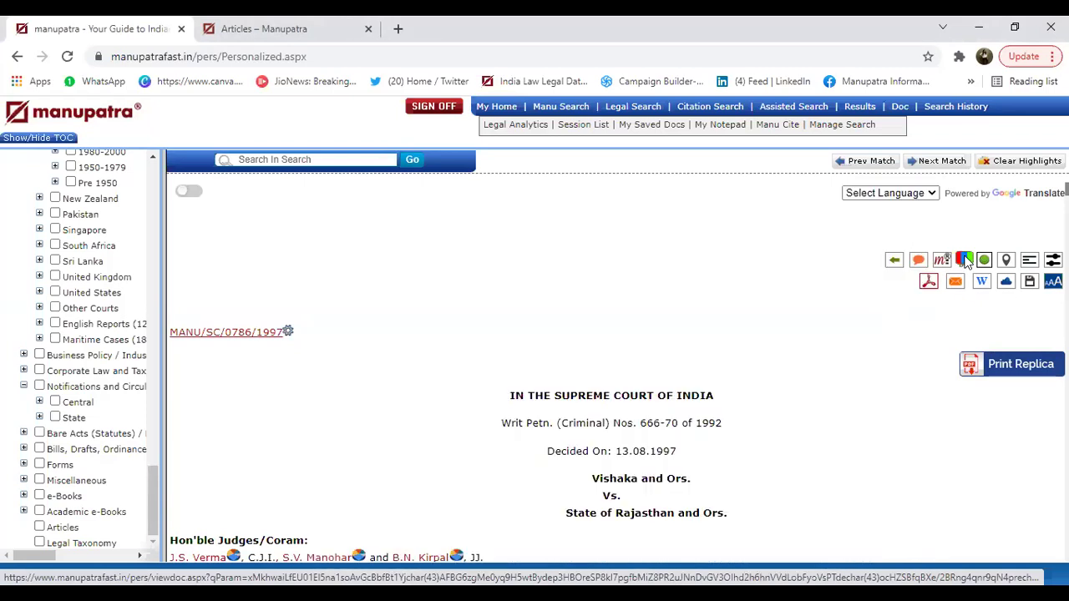
pyautogui.click(967, 263)
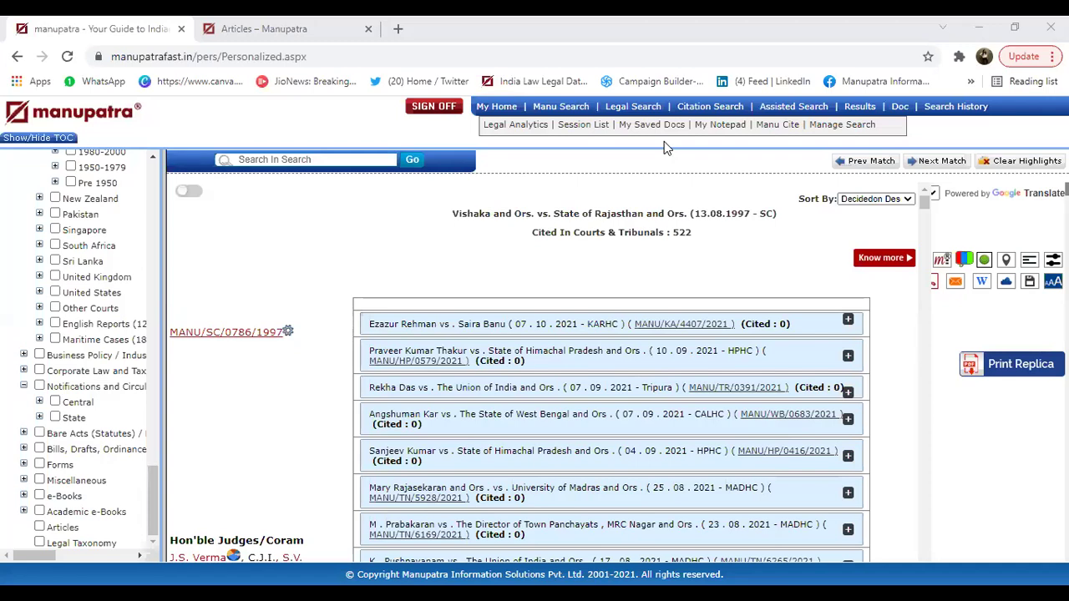
# Step: Run a new free text Manu Search for GENDER JUSTICE and open the Vishaka v. State of Rajasthan judgment
pyautogui.click(551, 110)
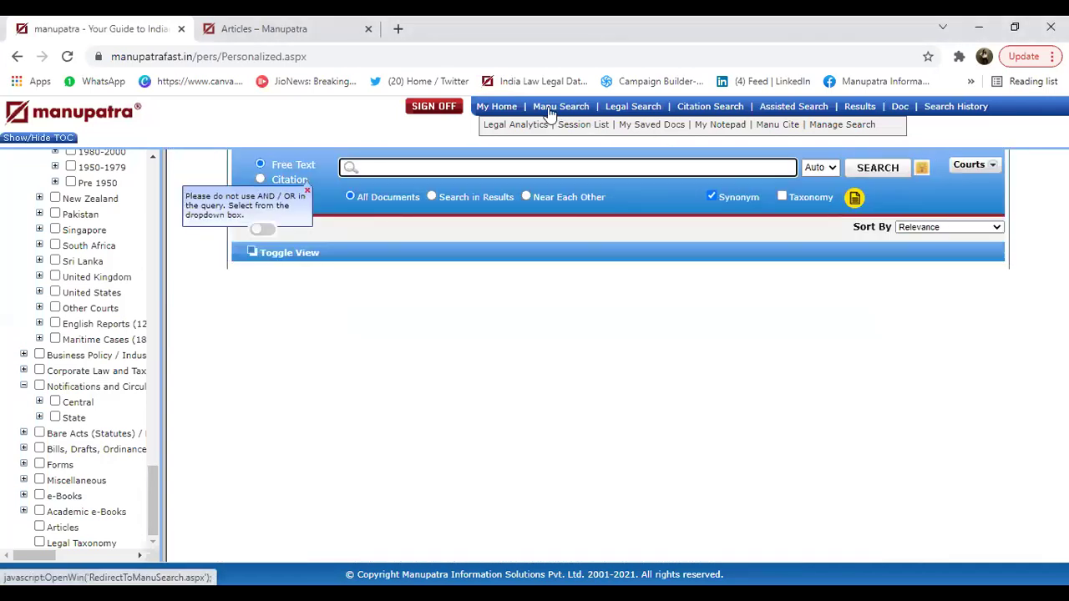
pyautogui.click(852, 107)
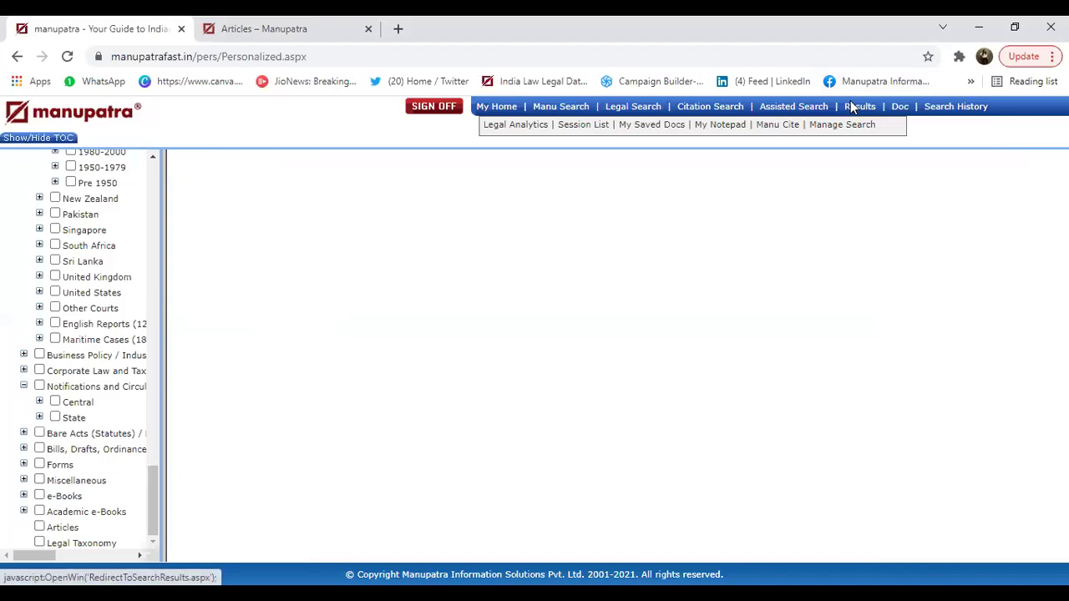
pyautogui.click(562, 110)
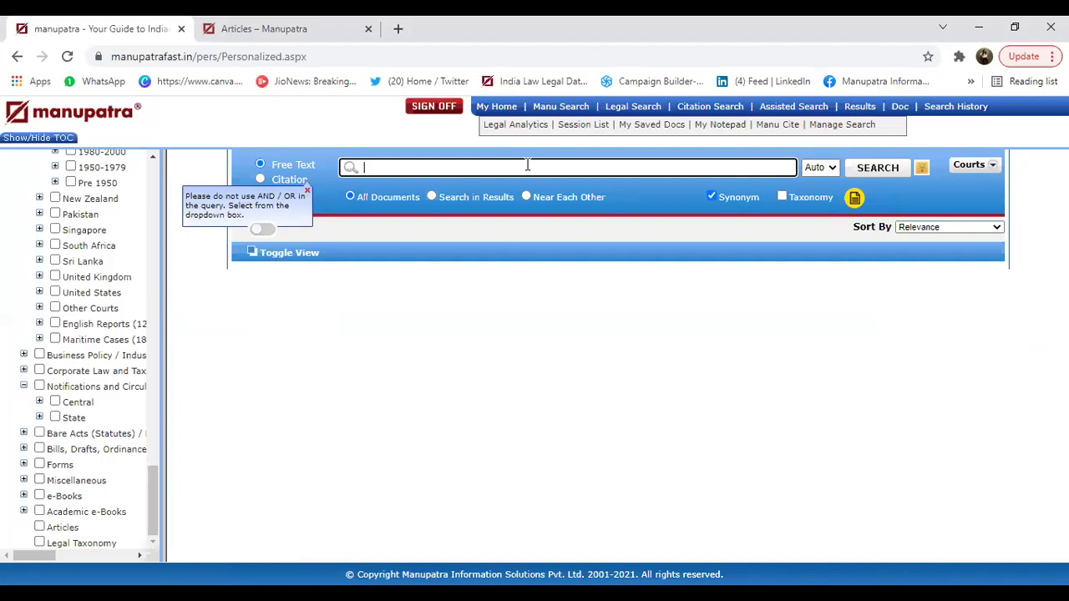
pyautogui.write('GENDER JUSTICE')
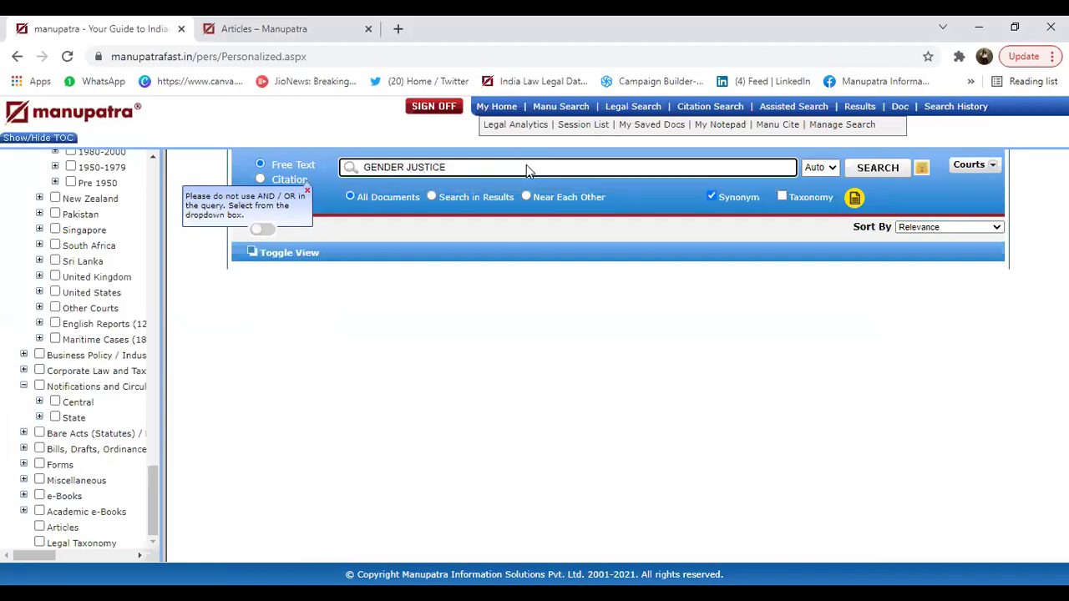
pyautogui.press('Return')
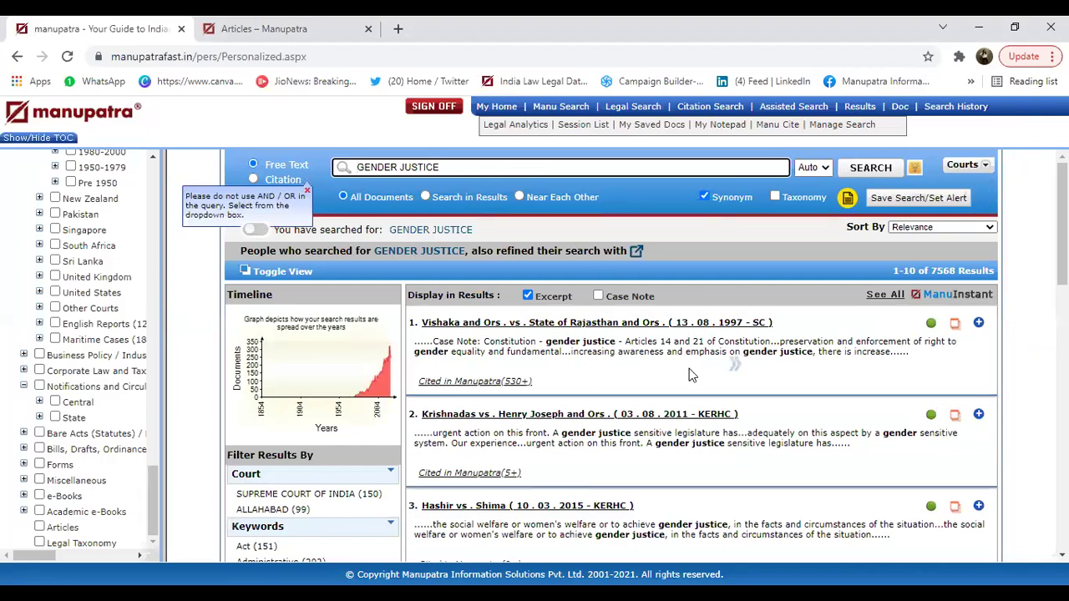
pyautogui.click(625, 326)
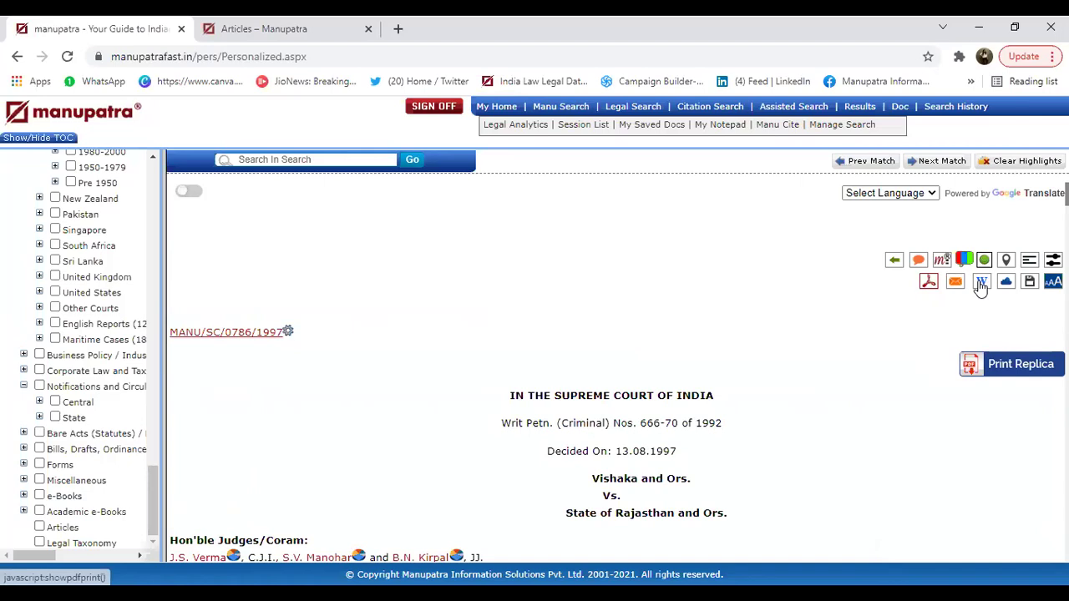
# Step: Export the Vishaka judgment as a PDF and as a Word document
pyautogui.click(929, 284)
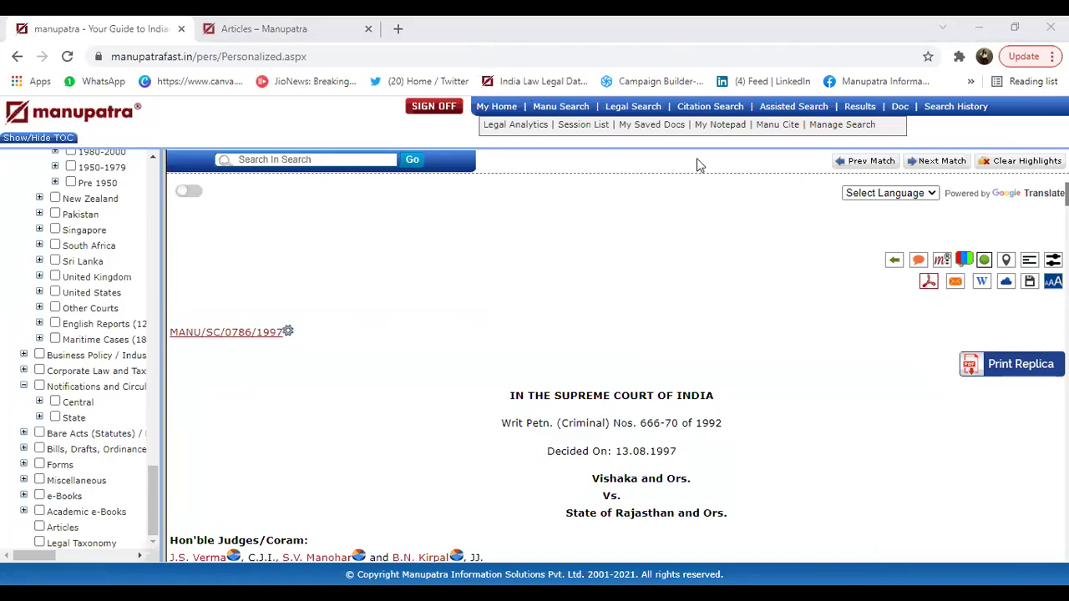
pyautogui.click(963, 297)
pyautogui.click(985, 283)
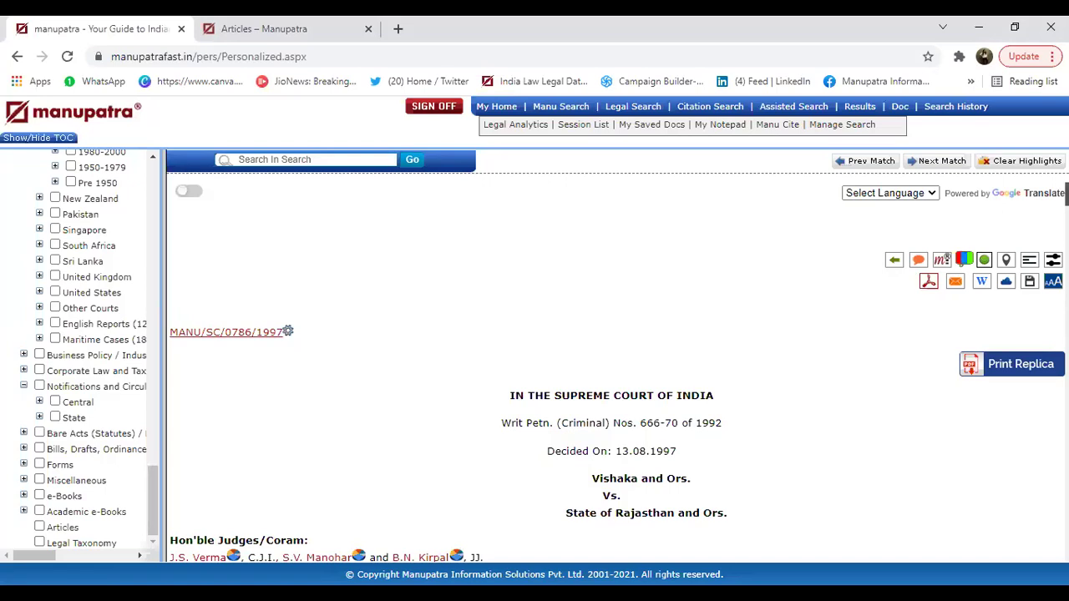
# Step: Examine the Case Note of the Vishaka judgment, selecting its text from Constitution to working women
pyautogui.scroll(-10, 483, 417)
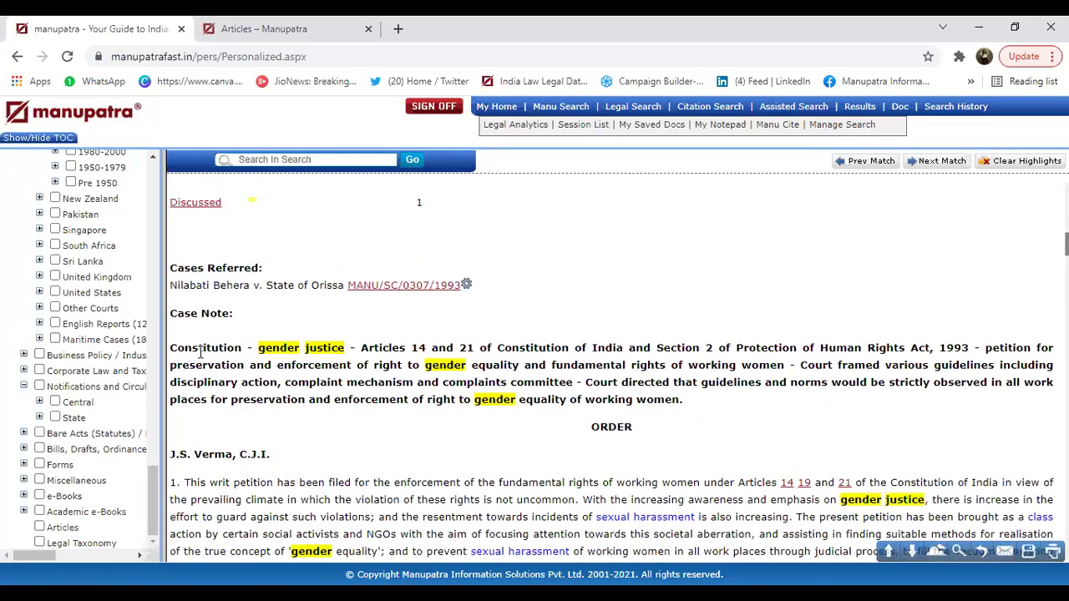
pyautogui.moveTo(184, 347); pyautogui.dragTo(776, 404)
pyautogui.click(769, 270)
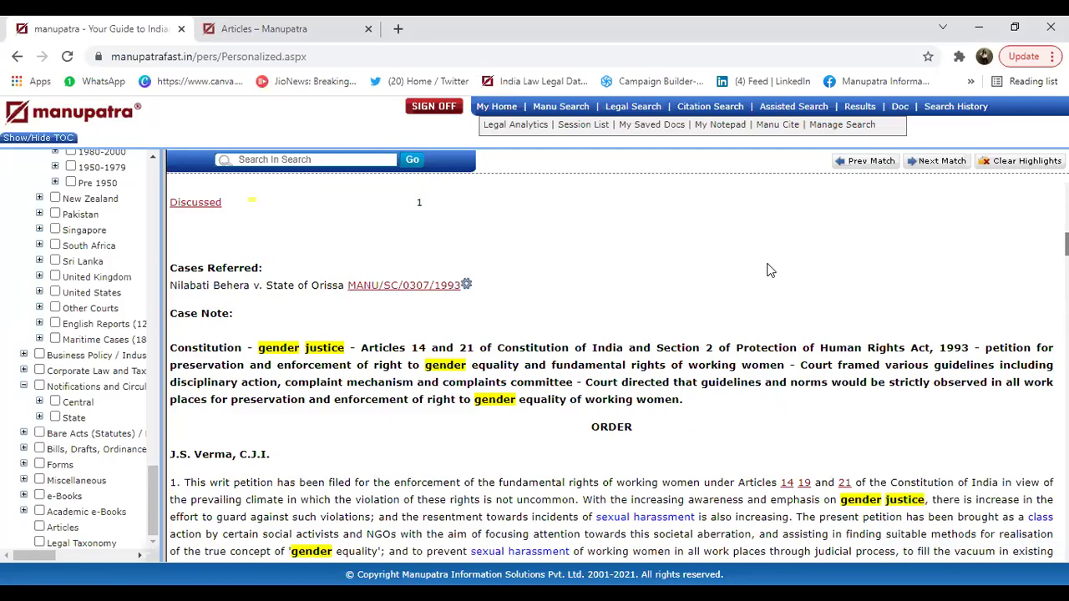
# Step: Open the print replica of the Vishaka judgment and return to the GENDER JUSTICE search results
pyautogui.click(888, 551)
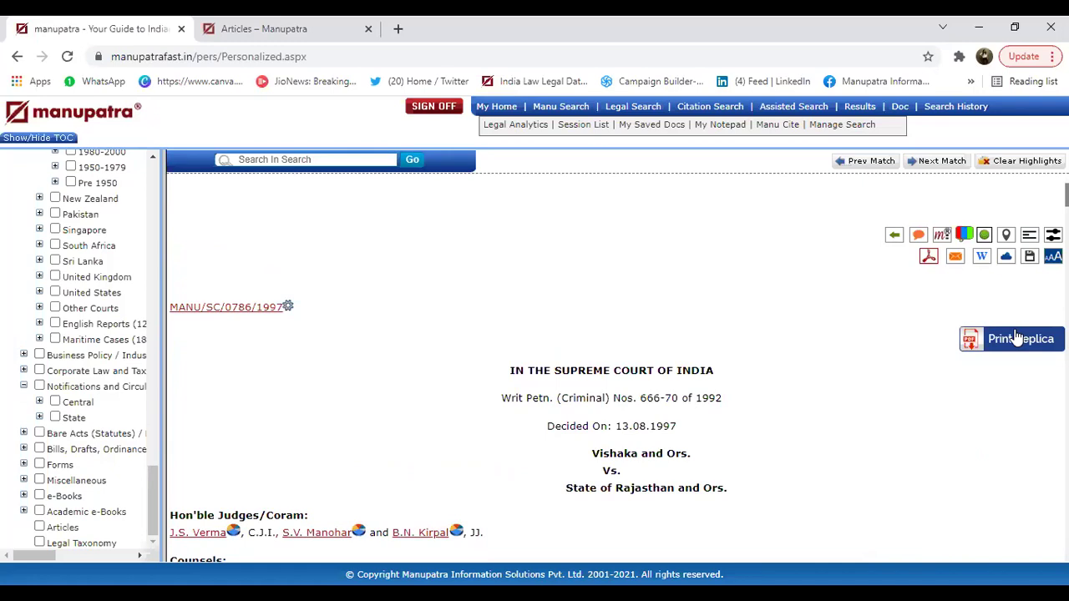
pyautogui.click(1016, 337)
pyautogui.click(895, 238)
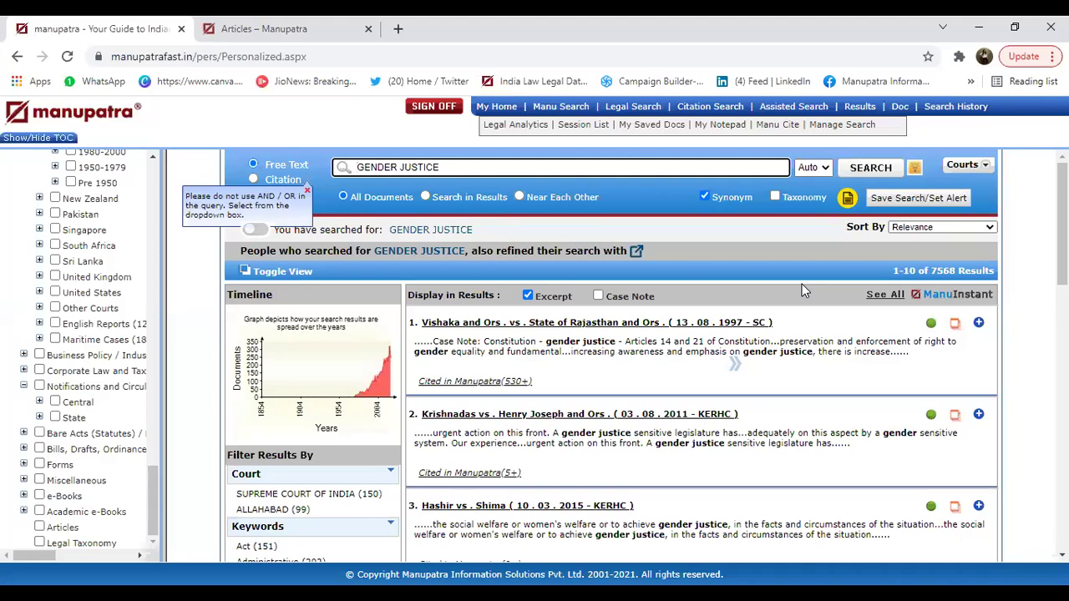
# Step: Widen the contents tree and open the table of contents for central Bare Acts (Statutes)
pyautogui.moveTo(162, 232); pyautogui.dragTo(292, 209)
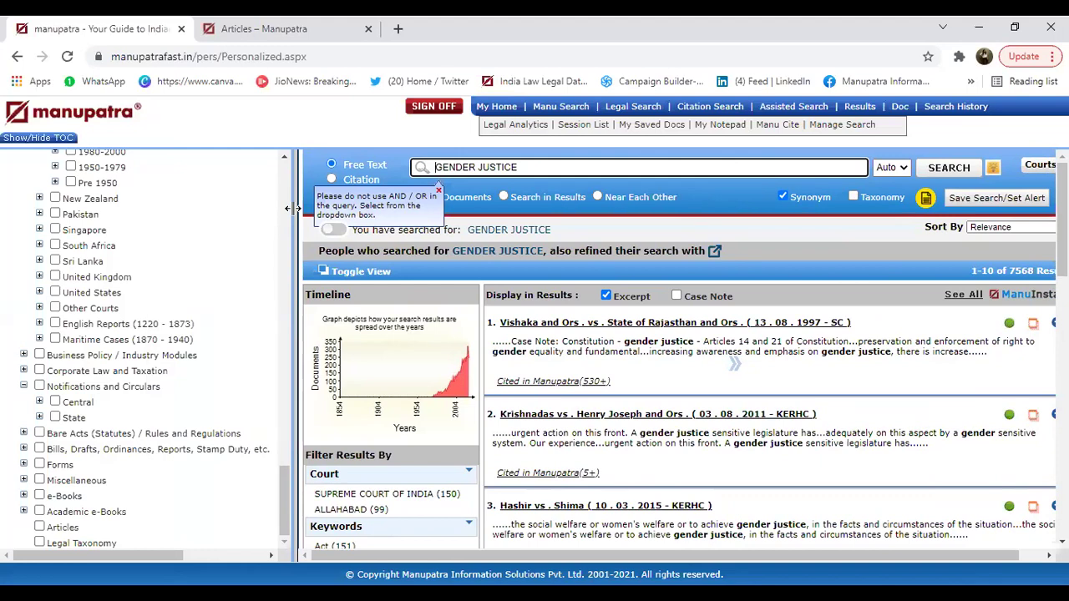
pyautogui.click(24, 433)
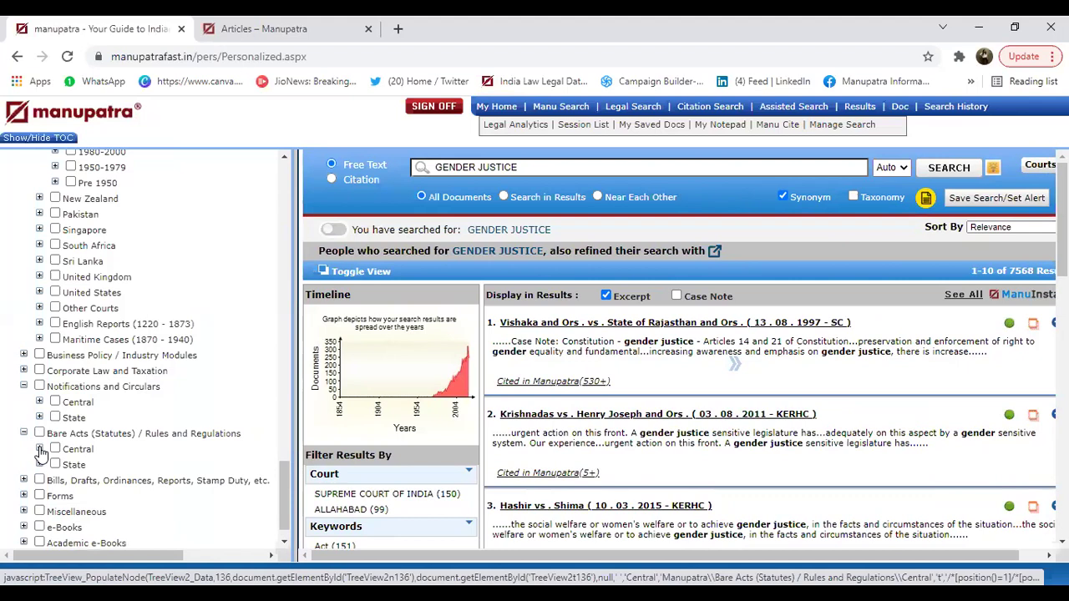
pyautogui.click(39, 449)
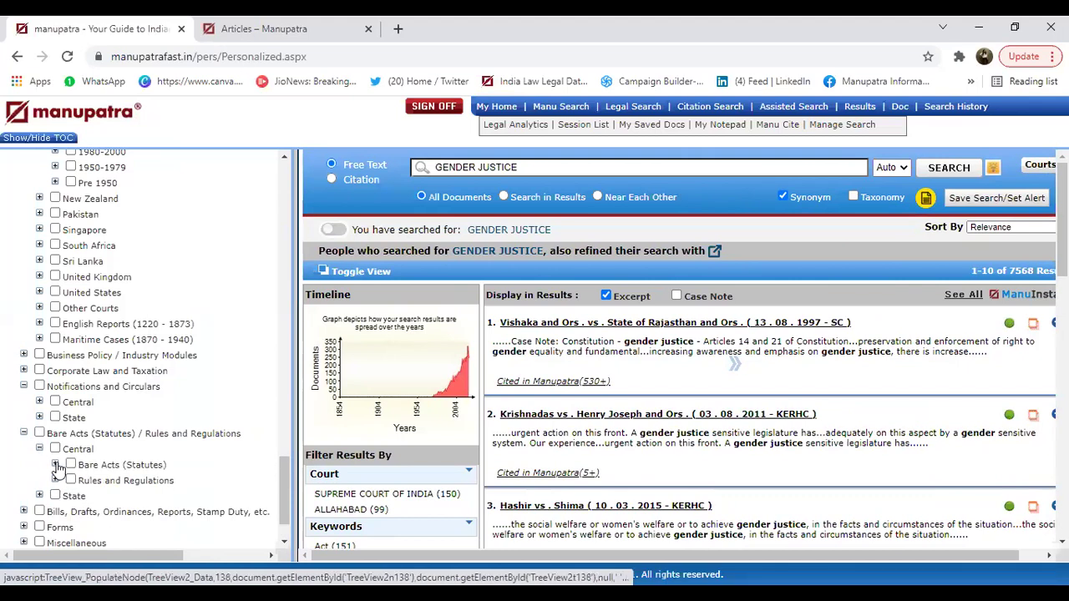
pyautogui.click(56, 466)
pyautogui.click(102, 483)
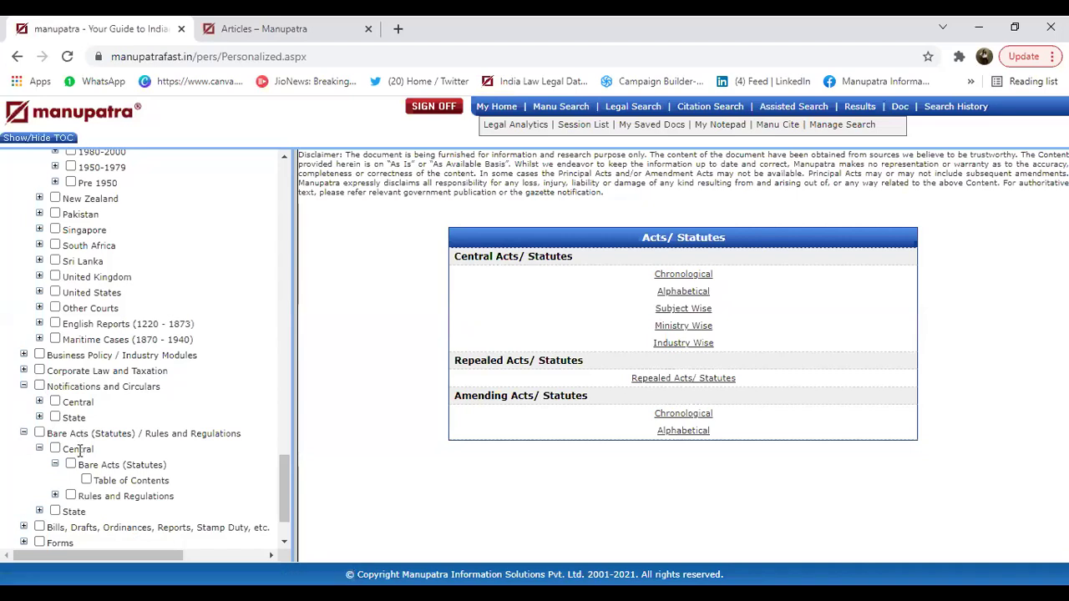
# Step: List all central acts alphabetically and show the brief facts of the Aadhaar Act, 2016
pyautogui.click(682, 292)
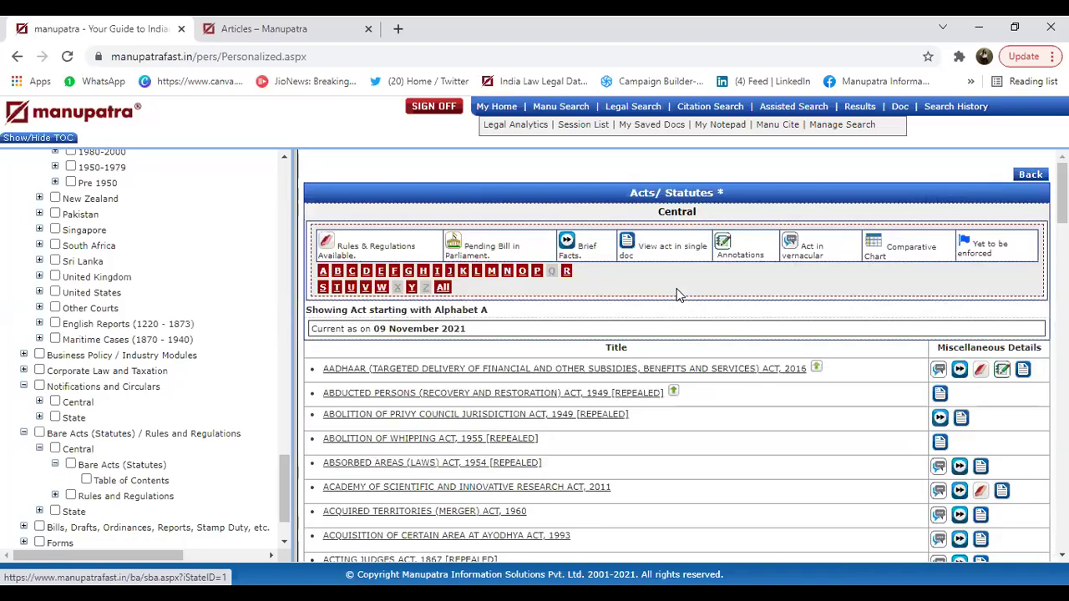
pyautogui.moveTo(289, 159); pyautogui.dragTo(148, 180)
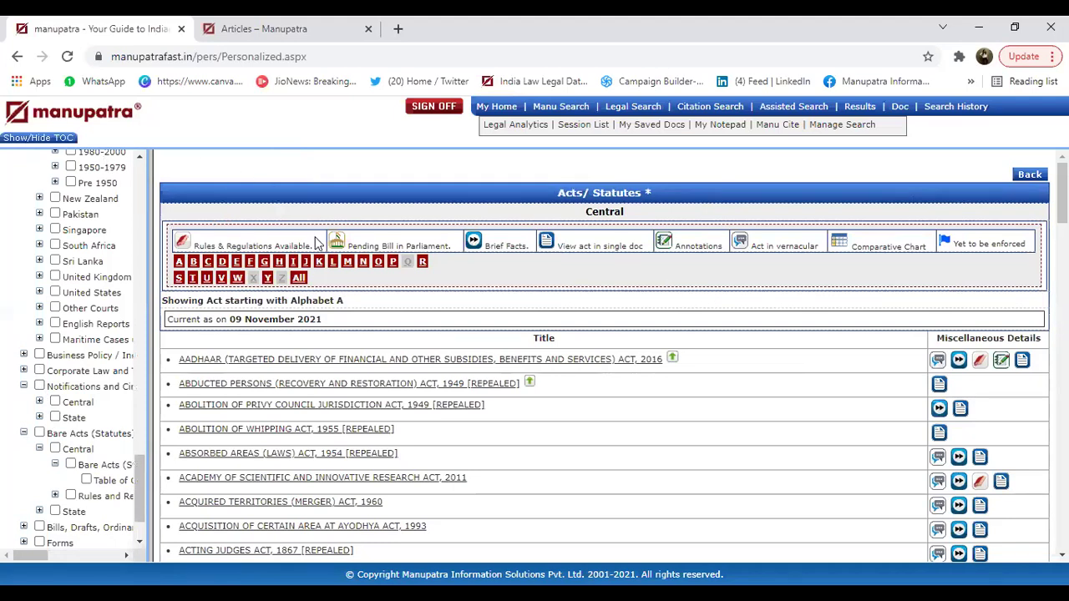
pyautogui.click(295, 281)
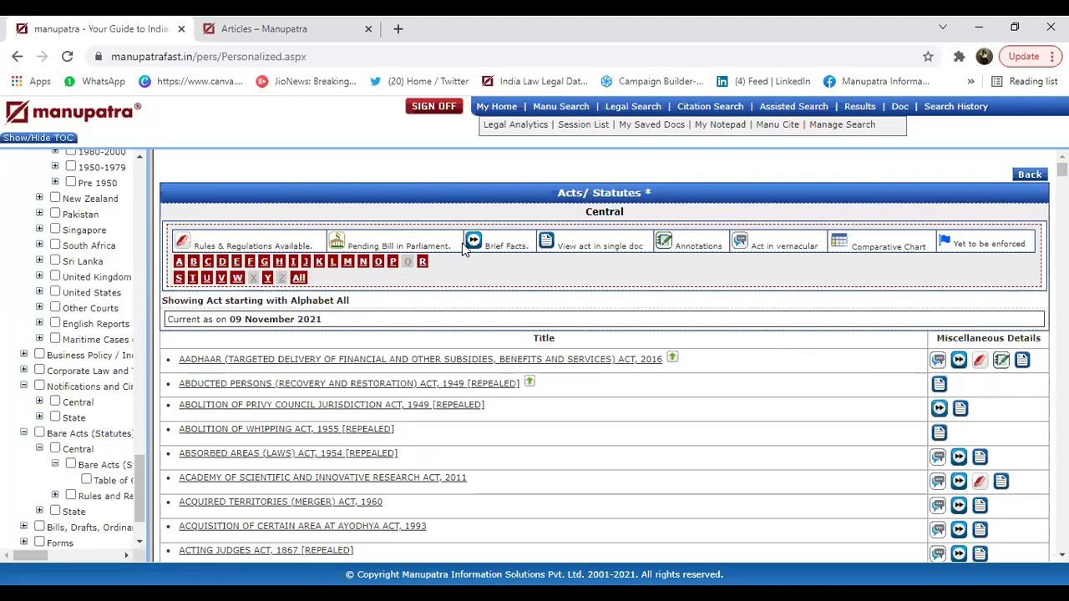
pyautogui.click(959, 362)
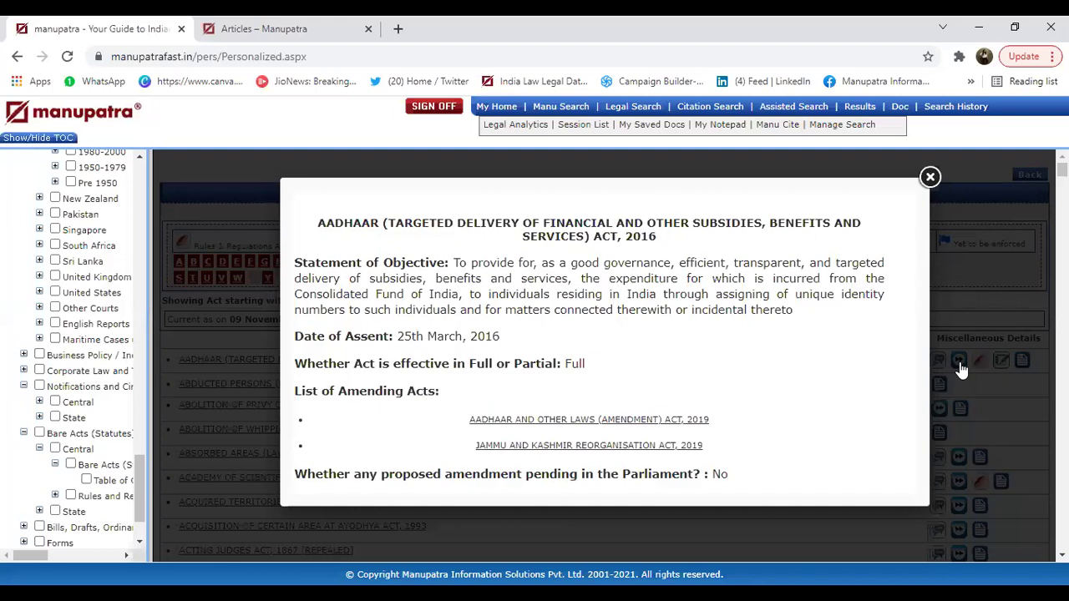
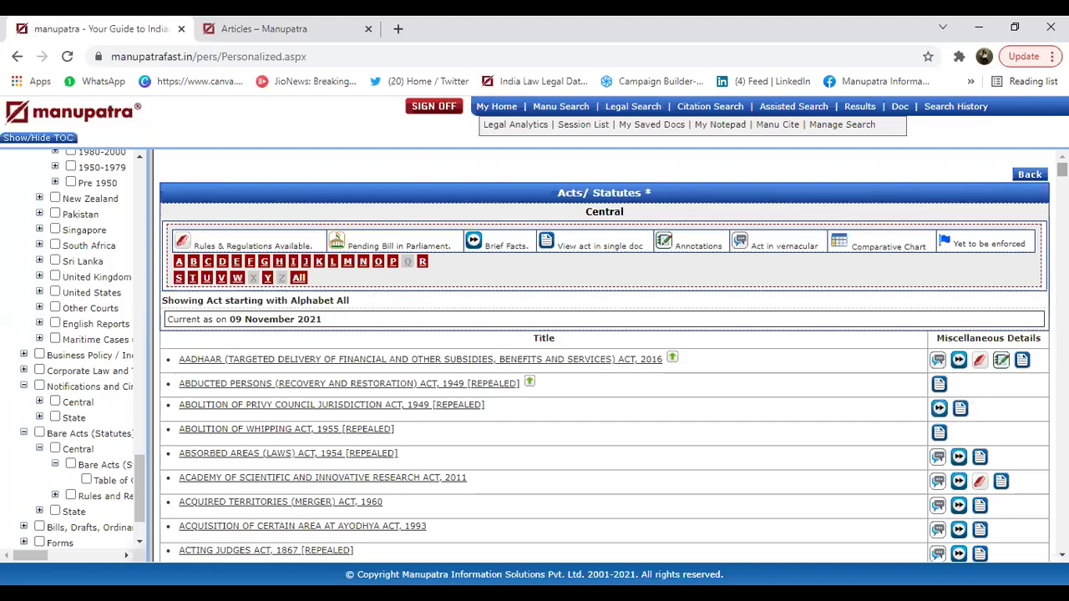
# Step: Find "contract ACT" in the list of acts and open the Indian Contract Act, 1872
pyautogui.hotkey('ctrl', 'f')
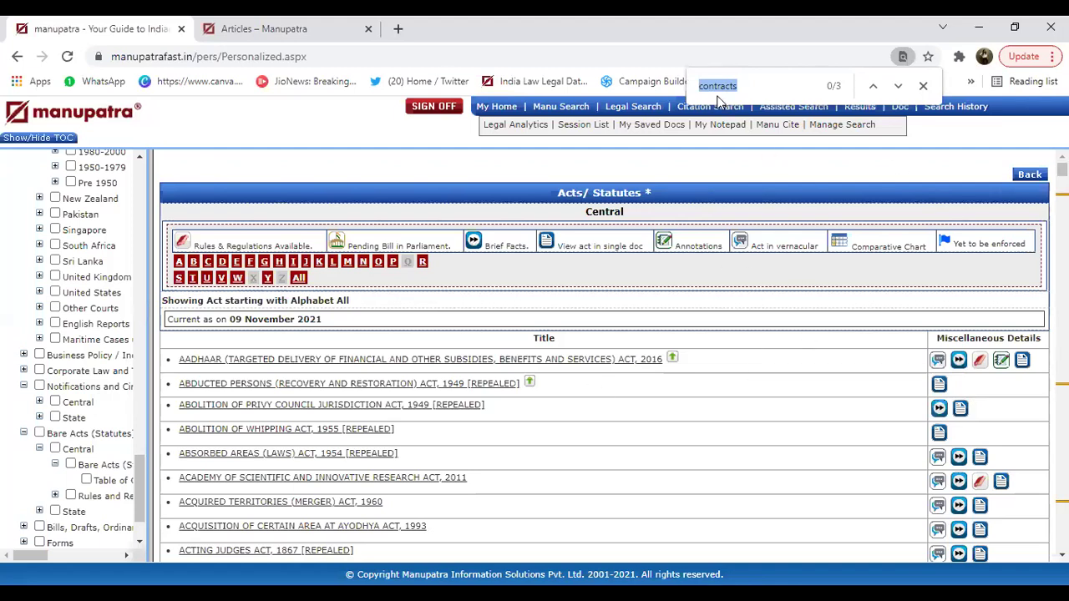
pyautogui.click(747, 92)
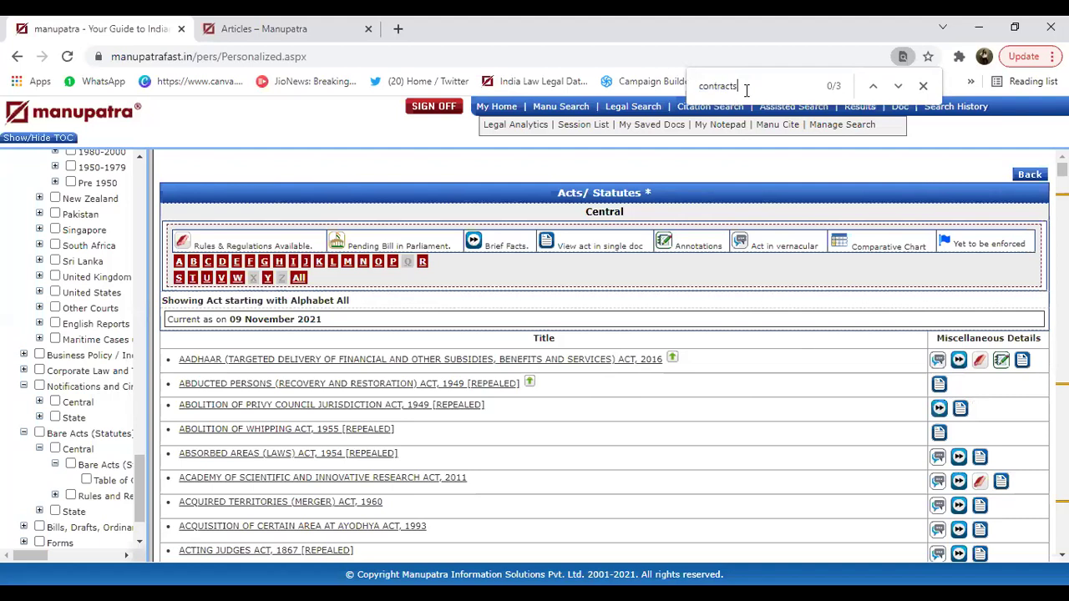
pyautogui.press('BackSpace')
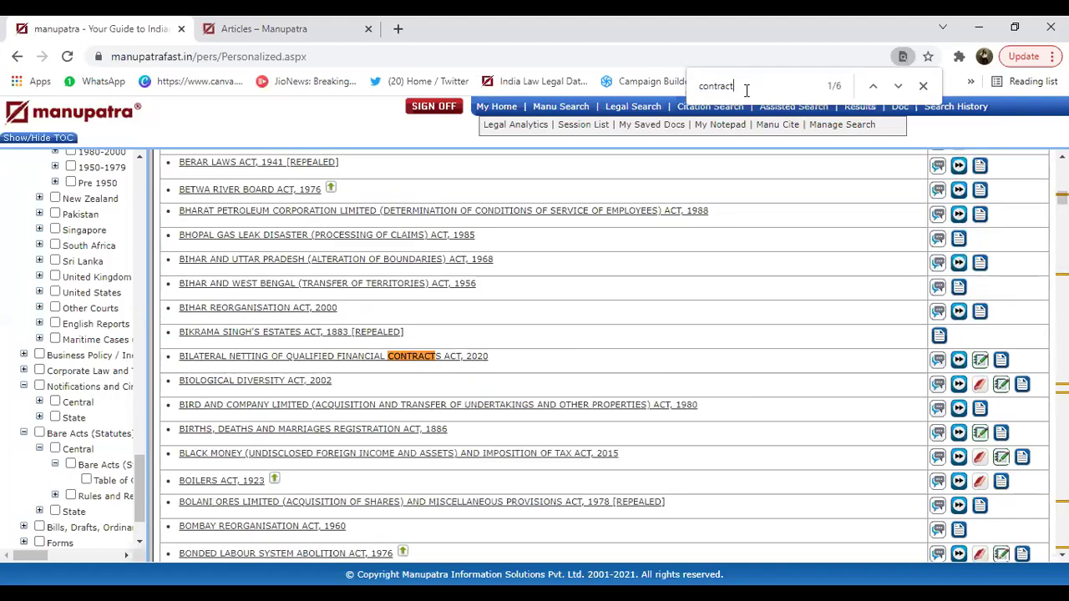
pyautogui.write('ACT')
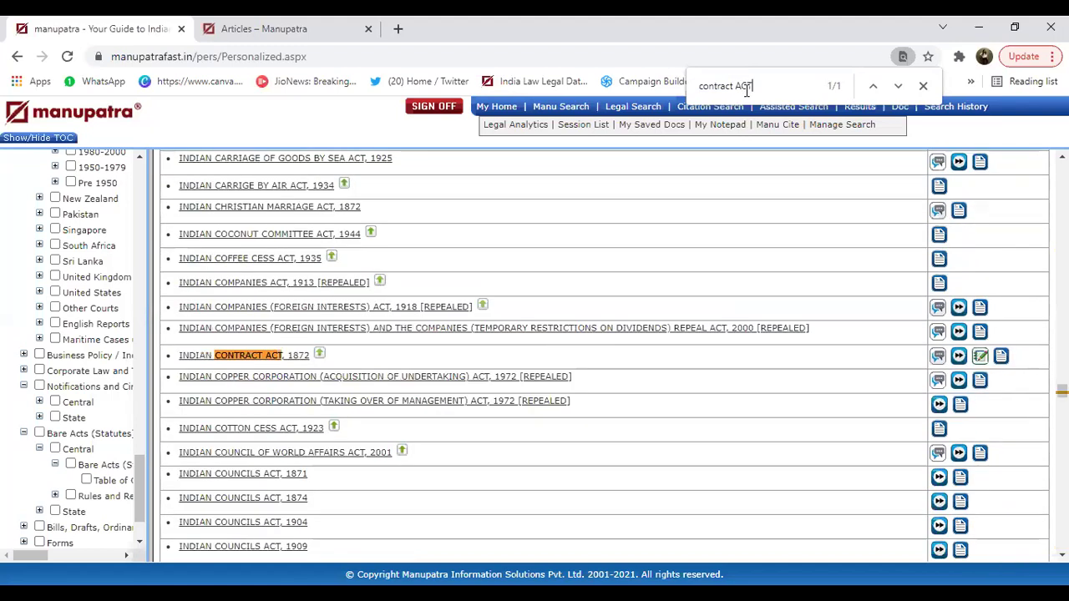
pyautogui.click(290, 364)
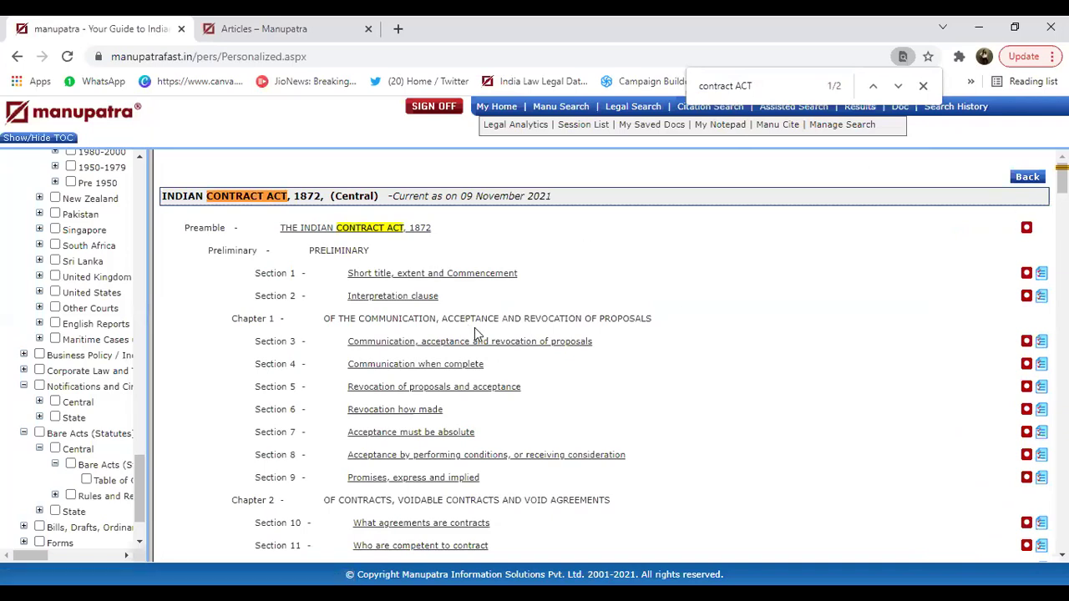
# Step: View Section 14, 'Free consent' defined, and return to the act's section list
pyautogui.scroll(-4, 602, 351)
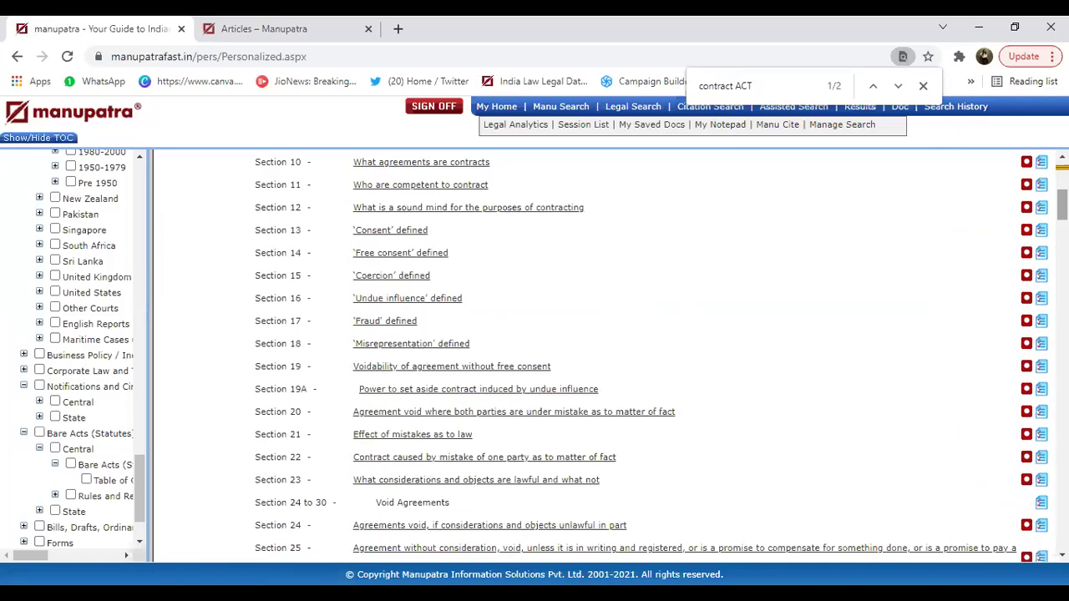
pyautogui.click(423, 261)
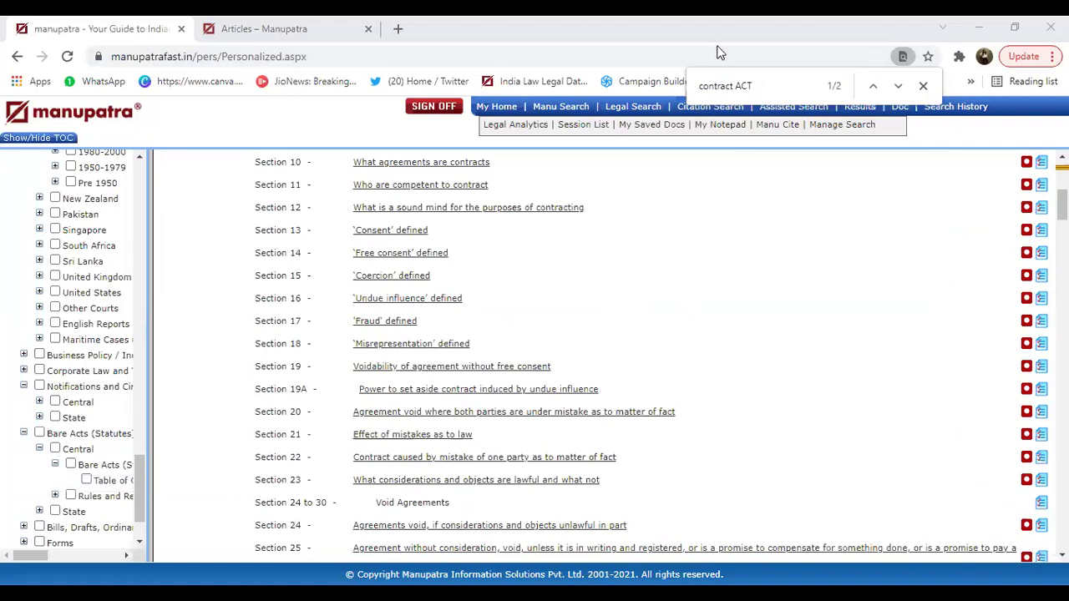
pyautogui.click(634, 230)
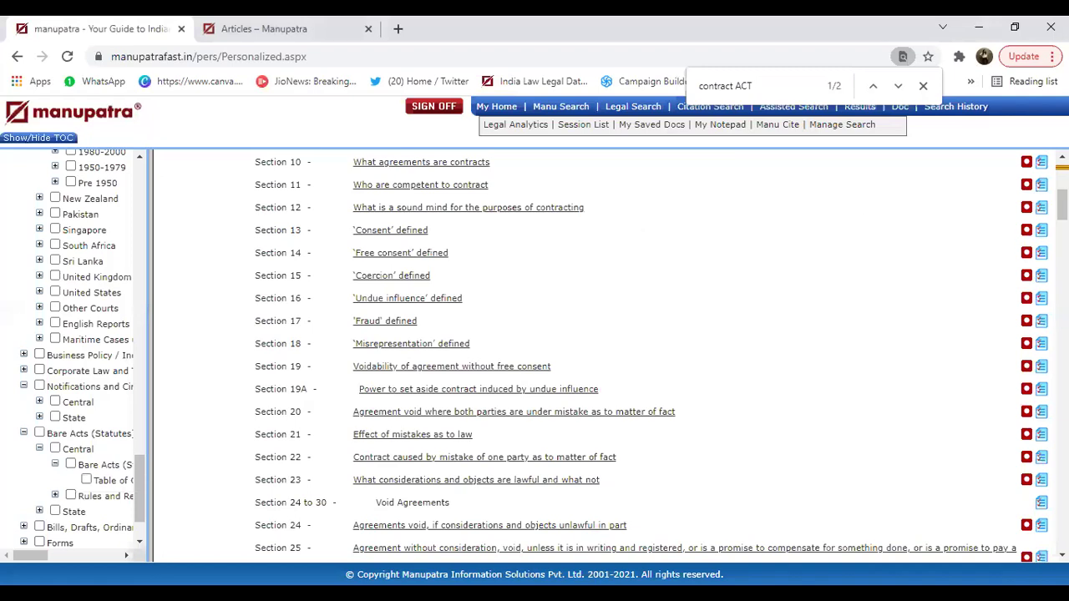
# Step: View the commentary on Section 13 of the Indian Contract Act and list the judgments on that section
pyautogui.click(1041, 232)
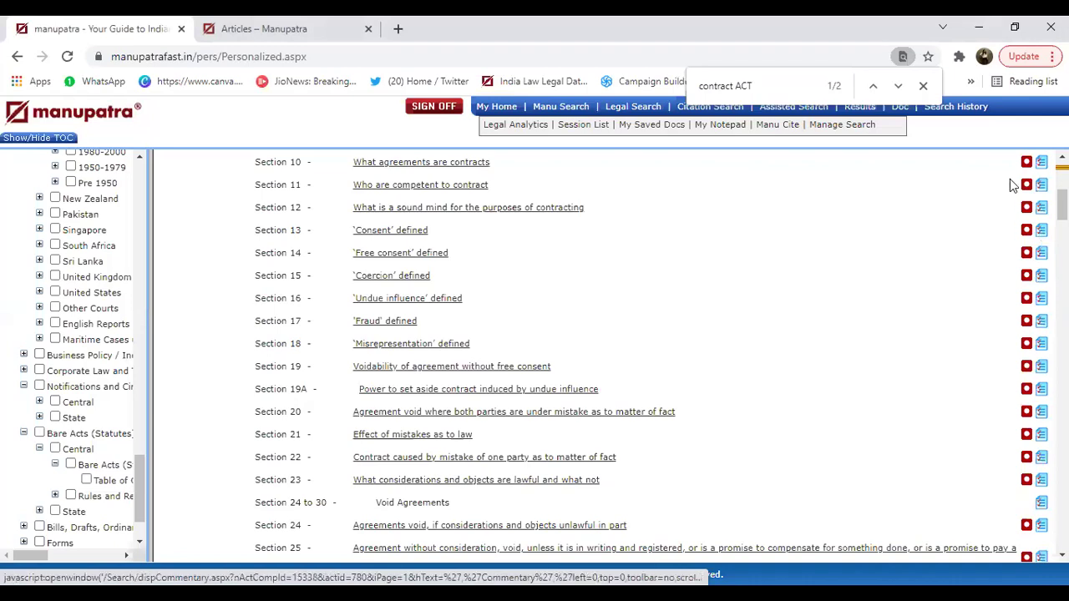
pyautogui.click(922, 88)
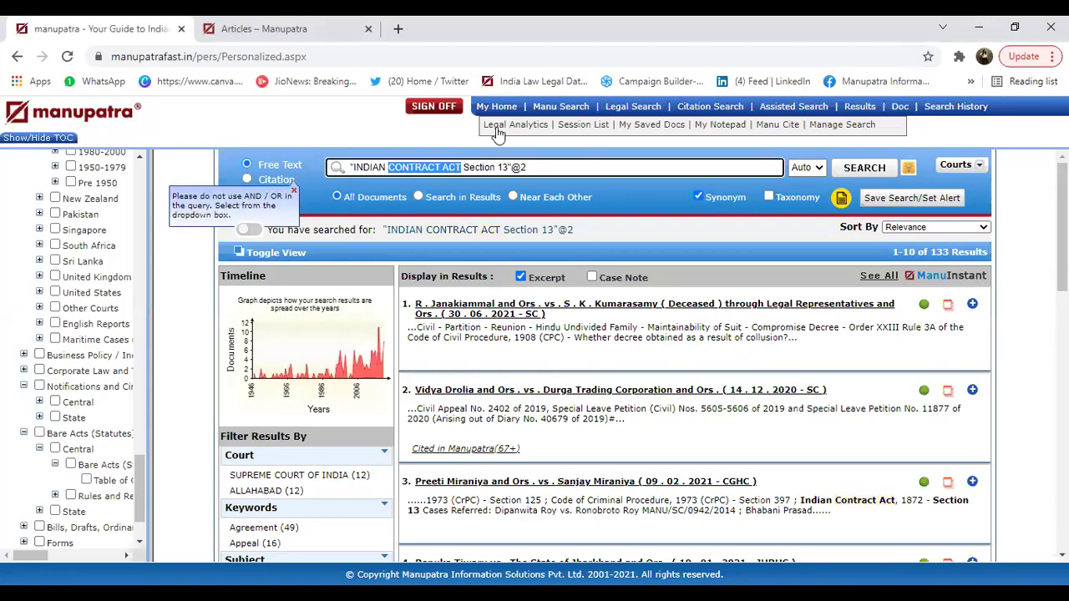
# Step: Return from the Section 13 judgments to the list of central acts and widen the contents tree
pyautogui.click(5, 63)
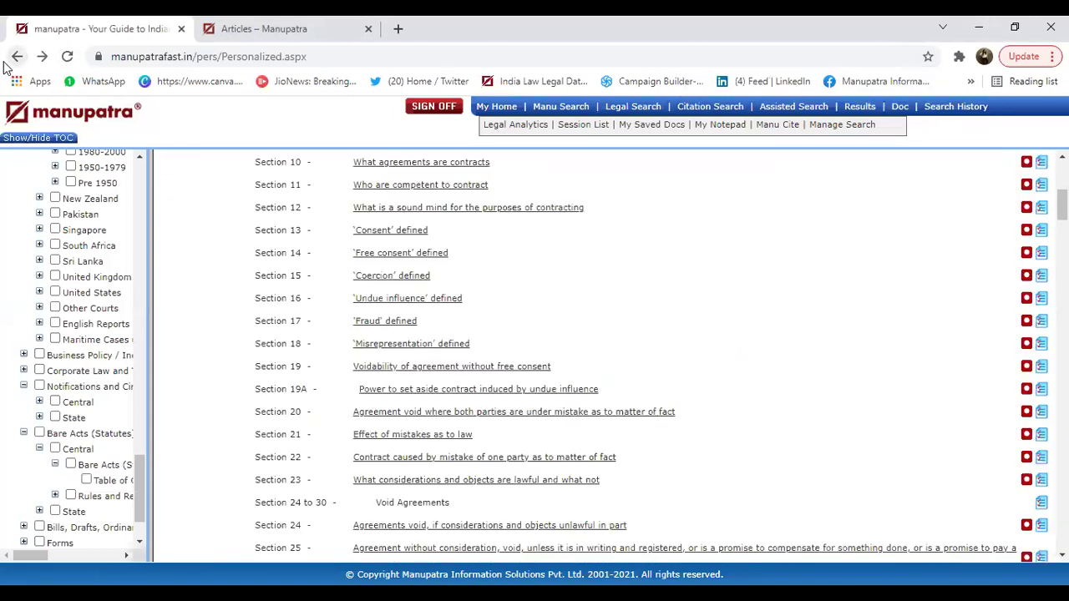
pyautogui.click(5, 63)
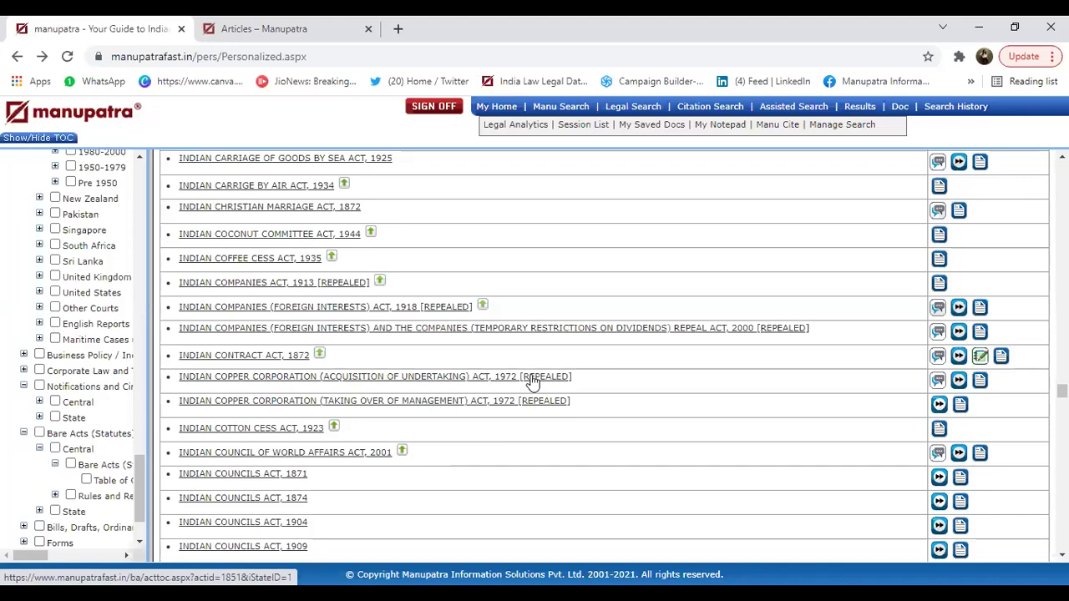
pyautogui.moveTo(148, 234); pyautogui.dragTo(291, 247)
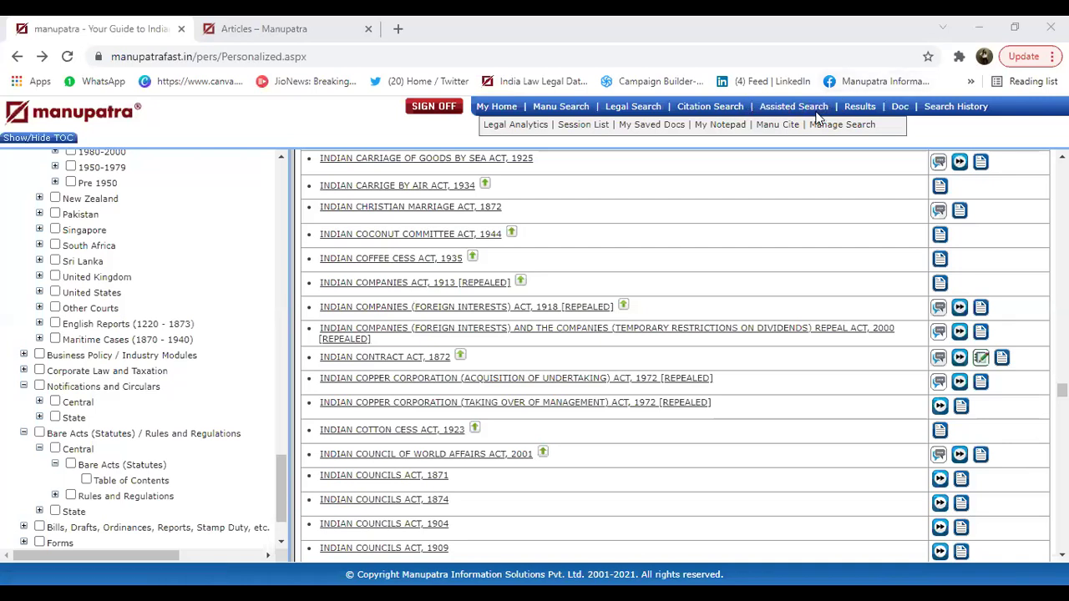
# Step: Open Assisted Search and enter LIVE IN RELATIONSHIP as the first exact phrase
pyautogui.click(819, 108)
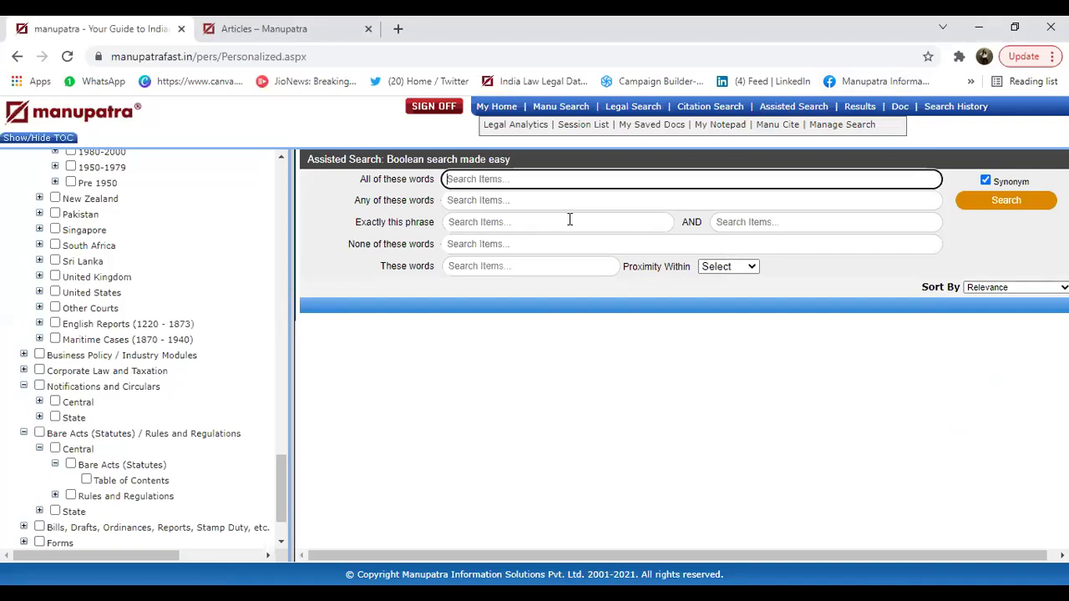
pyautogui.write('LIVE IN RELATIONSHIP')
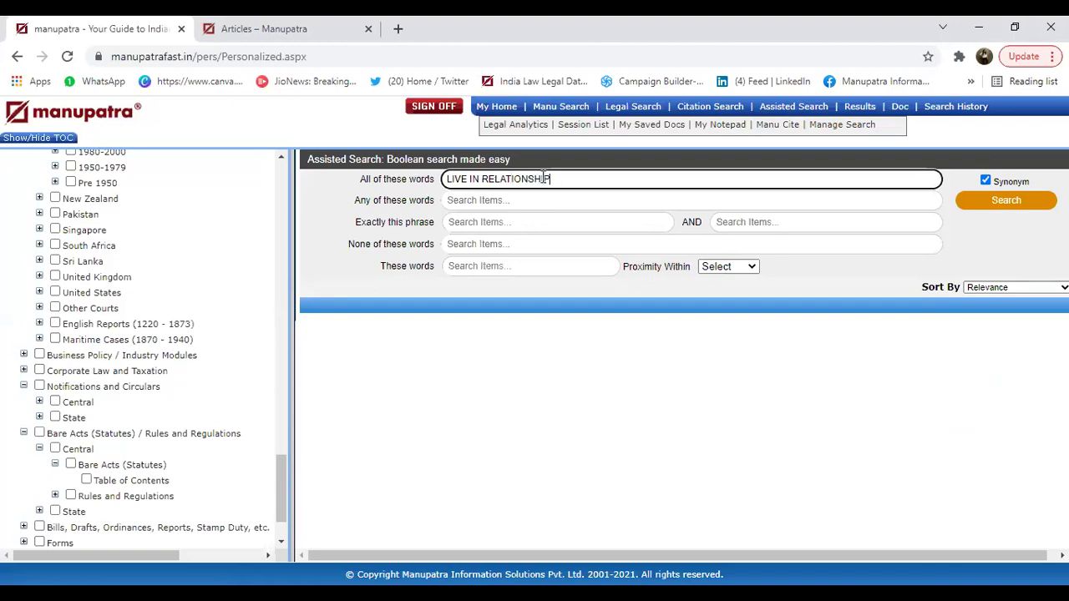
pyautogui.moveTo(554, 177); pyautogui.dragTo(444, 184)
pyautogui.hotkey('ctrl', 'c')
pyautogui.press('BackSpace')
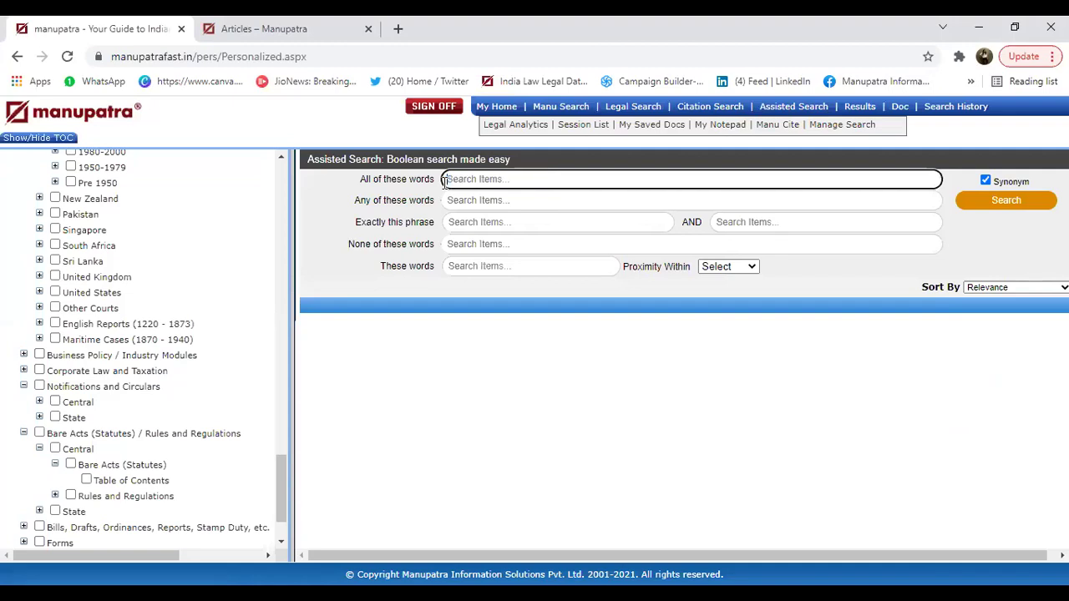
pyautogui.click(490, 222)
pyautogui.hotkey('ctrl', 'v')
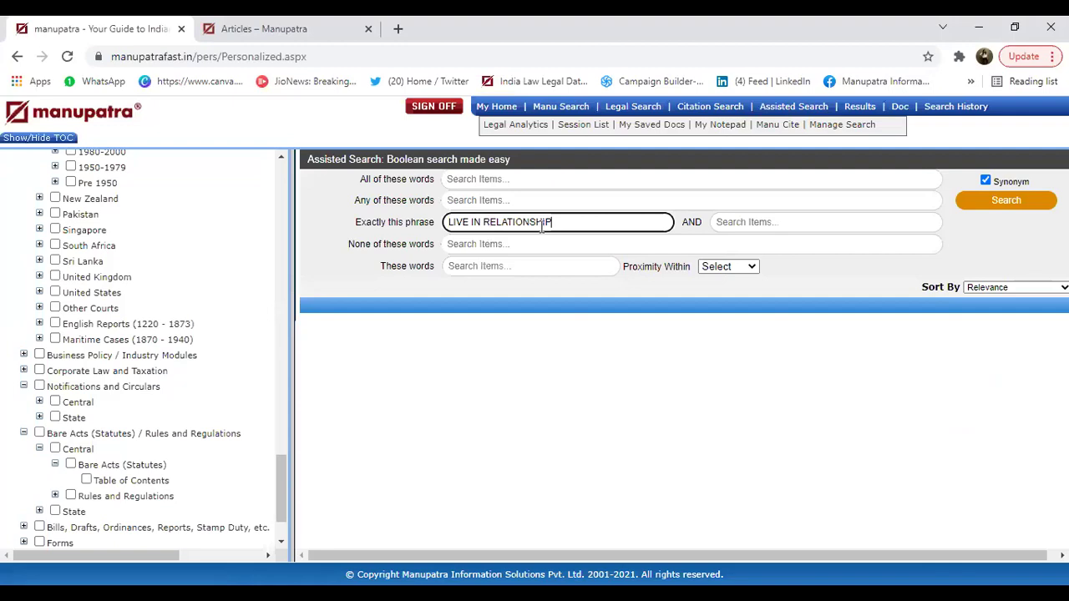
# Step: Enter CHILDREN as the second exact phrase and run the assisted search
pyautogui.click(803, 220)
pyautogui.write('CHILDER')
pyautogui.press('BackSpace')
pyautogui.press('BackSpace')
pyautogui.write('REM')
pyautogui.press('BackSpace')
pyautogui.write('N')
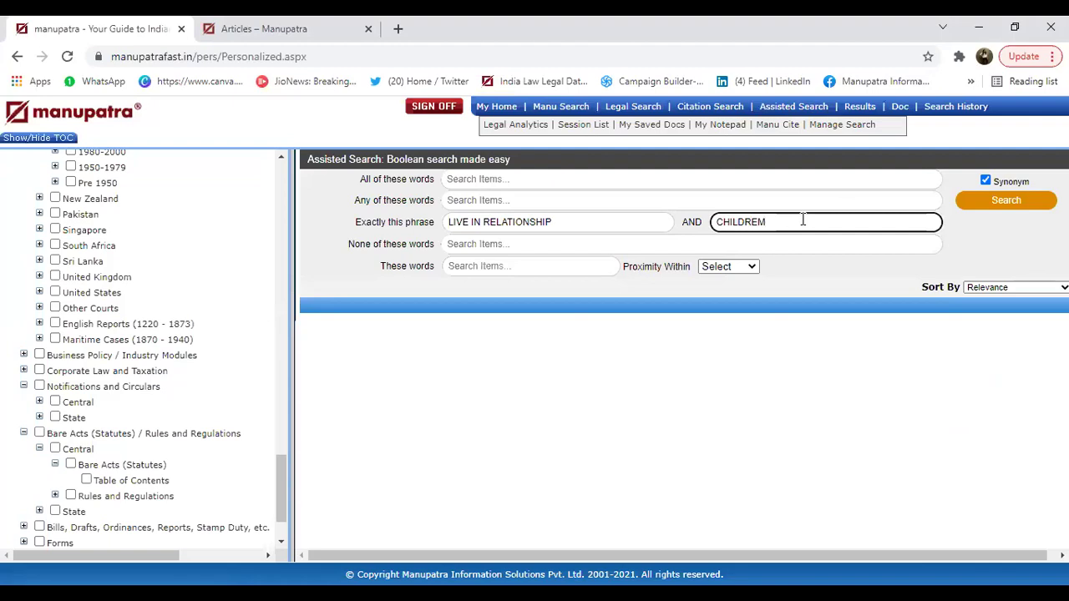
pyautogui.press('BackSpace')
pyautogui.write('N')
pyautogui.click(975, 208)
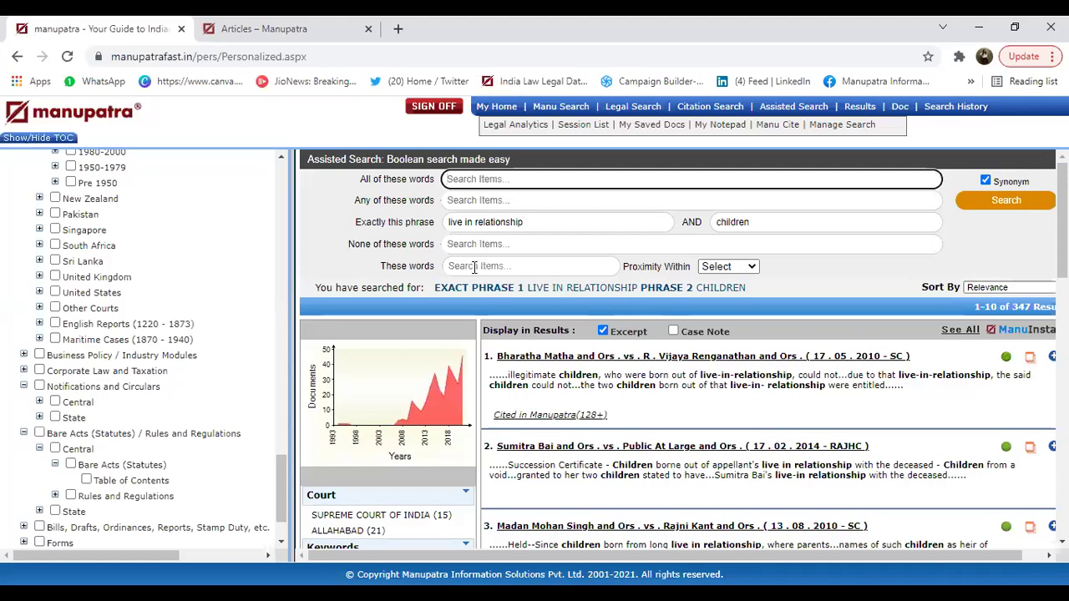
# Step: Examine the available word distances for a proximity search
pyautogui.click(730, 267)
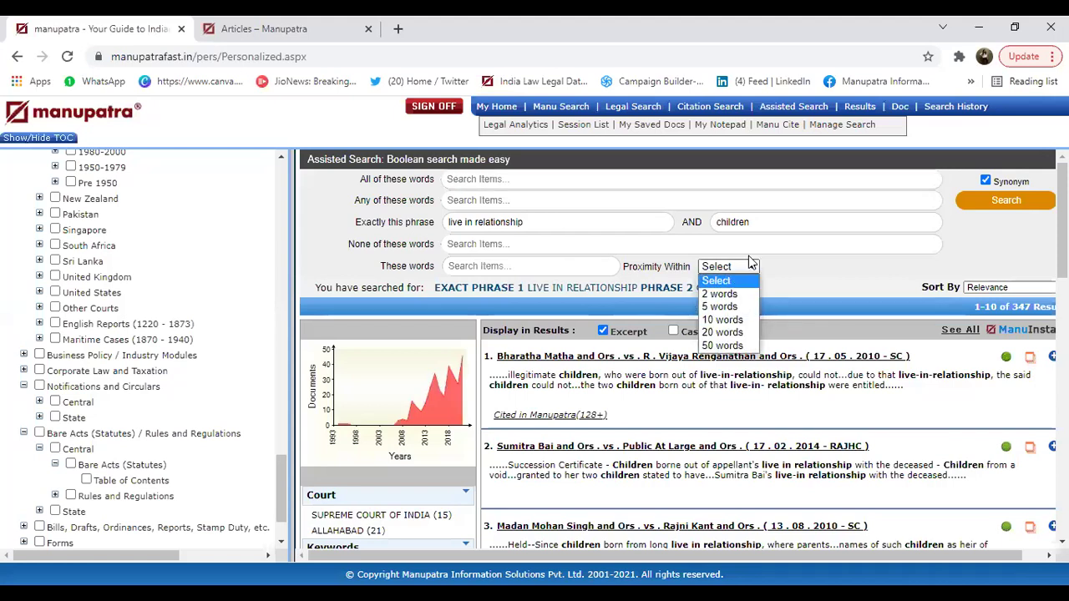
pyautogui.click(537, 265)
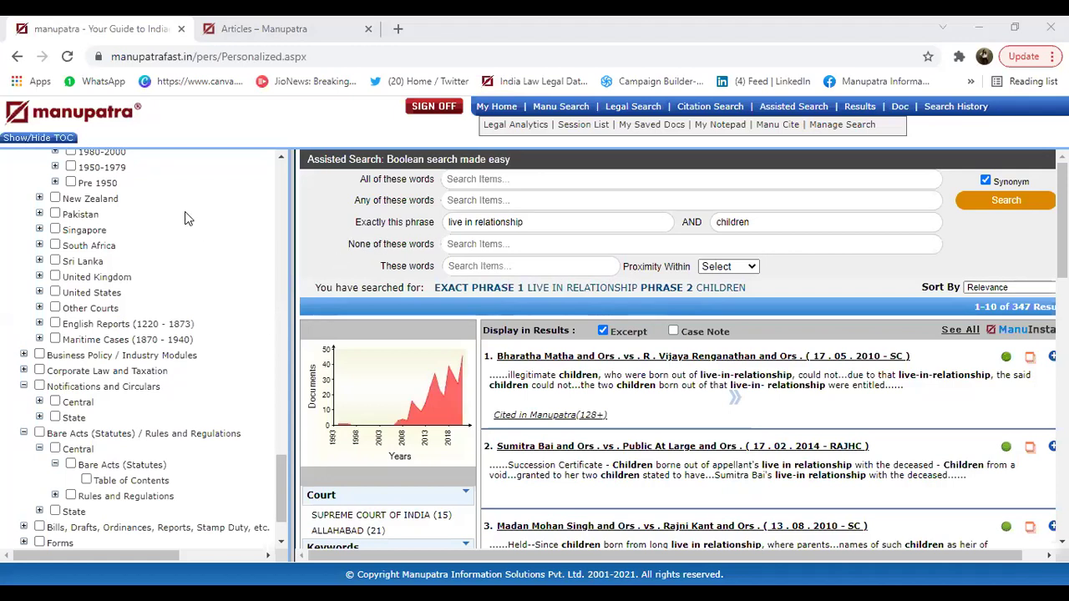
# Step: Open the table of contents of the central Bare Acts (Statutes)
pyautogui.click(24, 434)
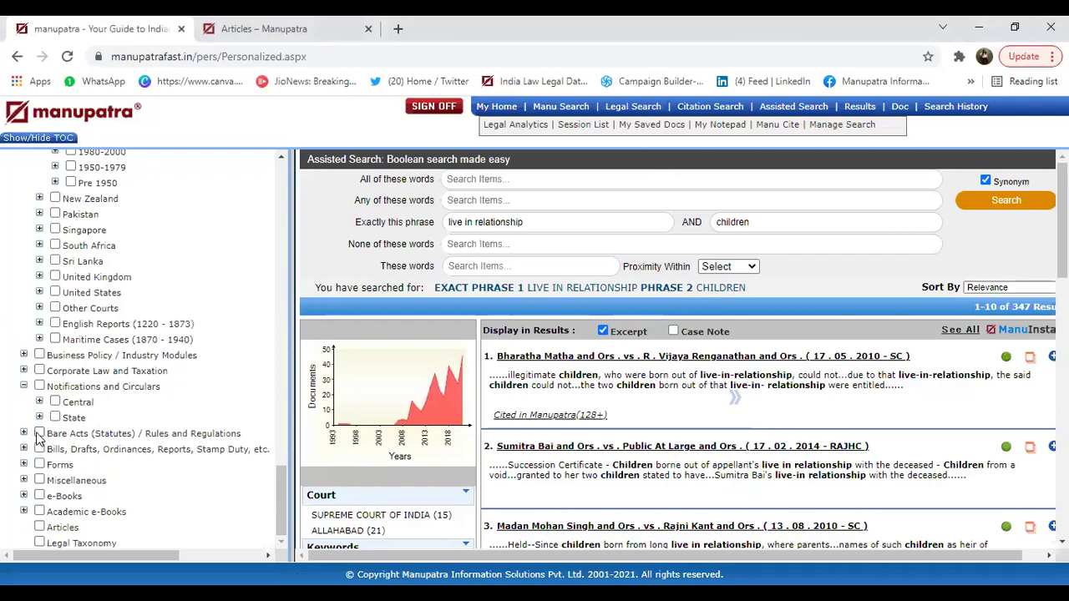
pyautogui.click(24, 433)
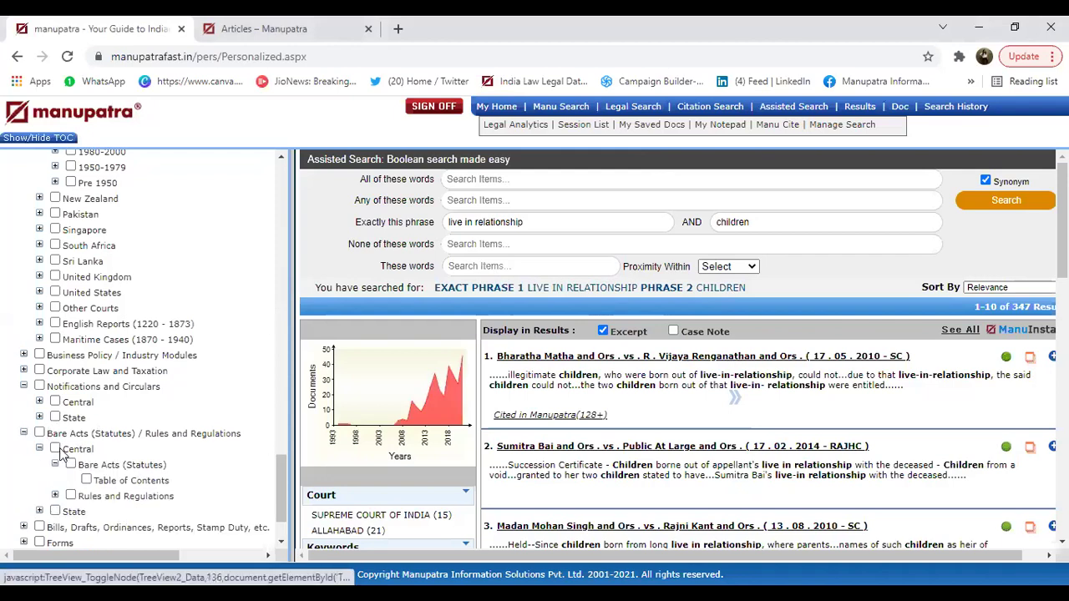
pyautogui.moveTo(281, 467); pyautogui.dragTo(285, 482)
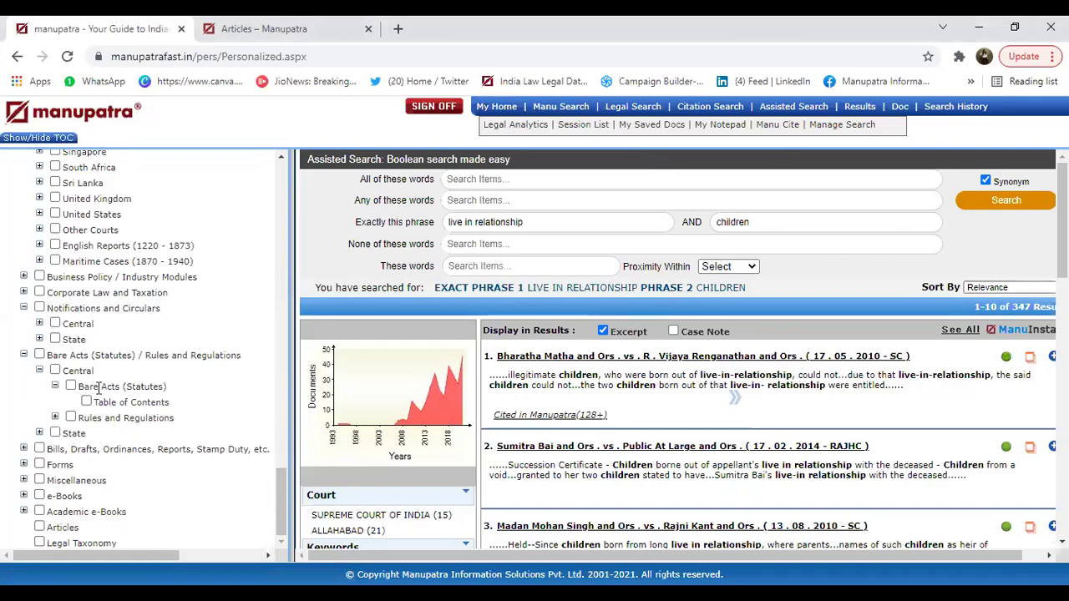
pyautogui.click(38, 372)
pyautogui.click(38, 372)
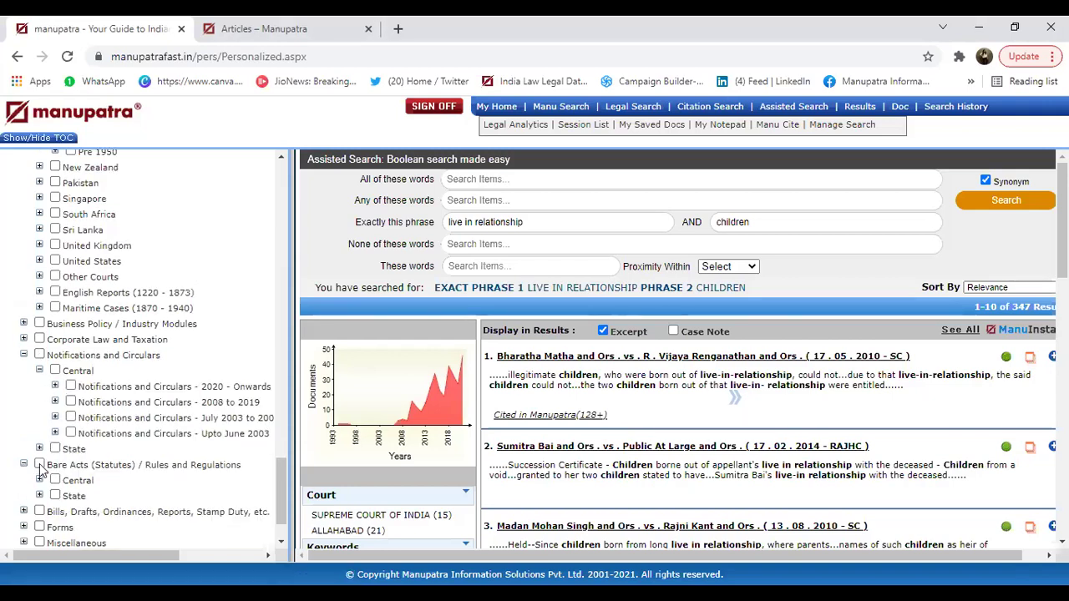
pyautogui.scroll(-1, 285, 480)
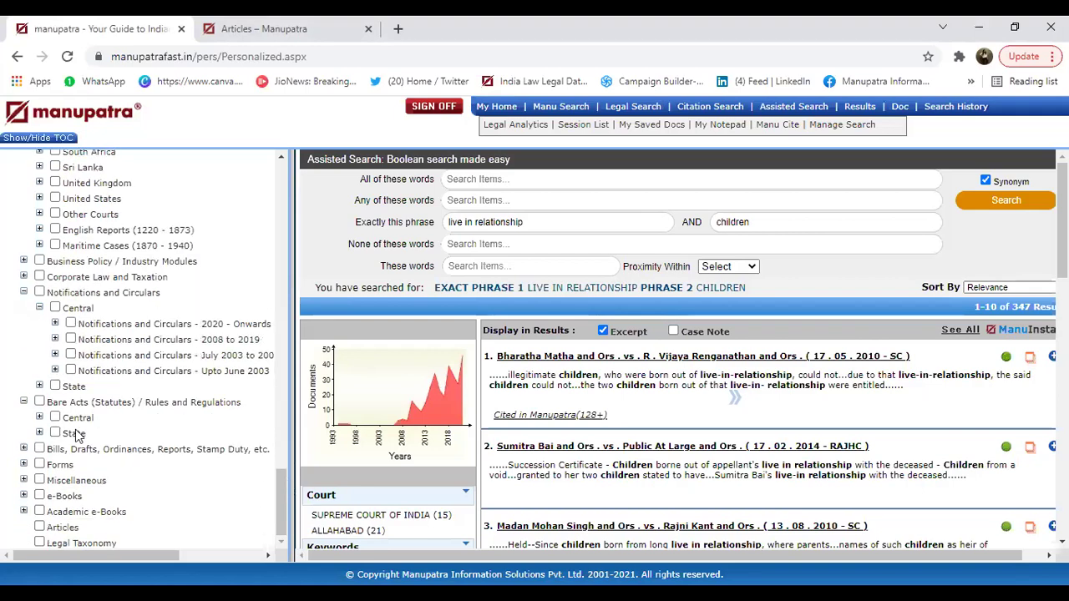
pyautogui.click(39, 418)
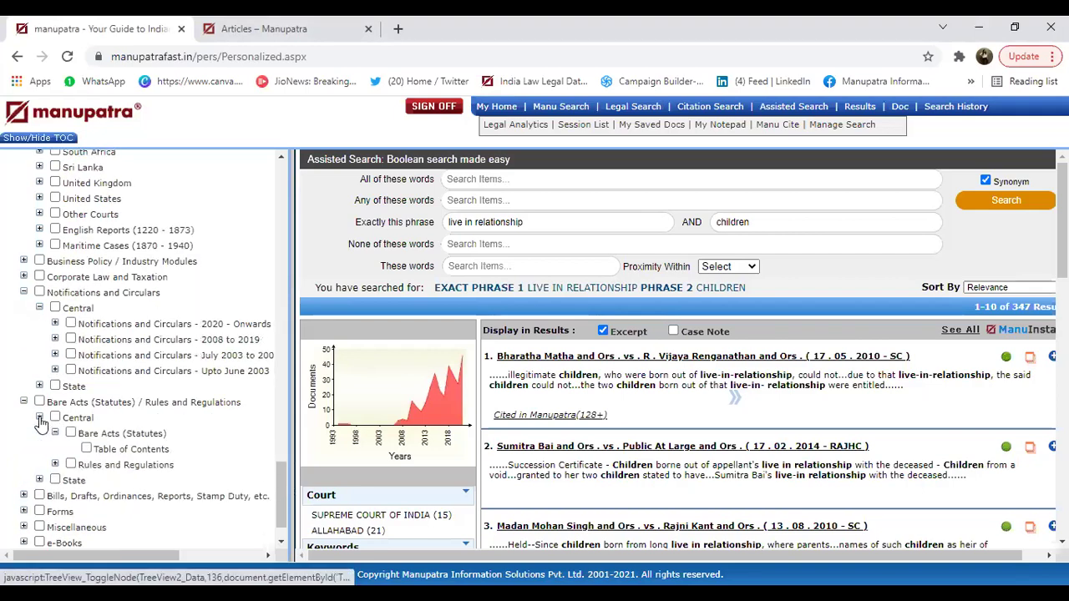
pyautogui.click(113, 451)
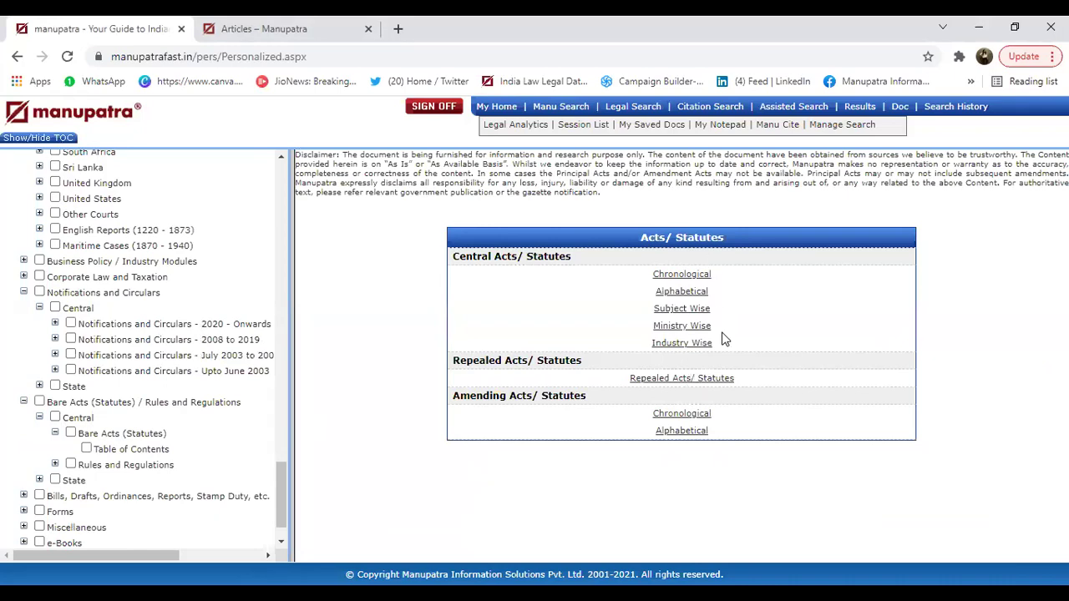
# Step: List all central acts alphabetically and look for titles containing "contract"
pyautogui.click(681, 291)
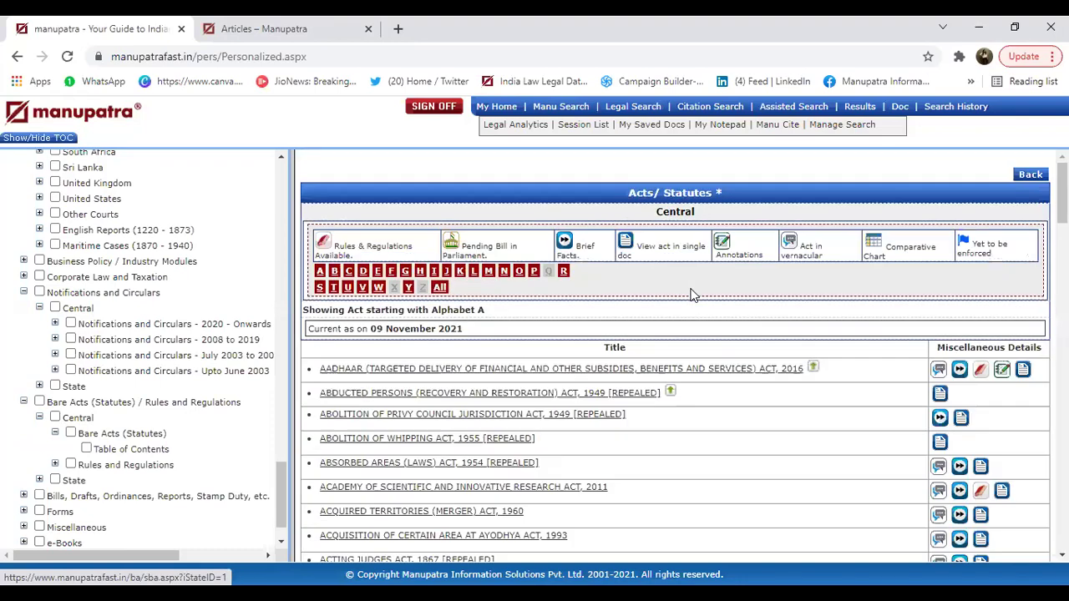
pyautogui.click(446, 292)
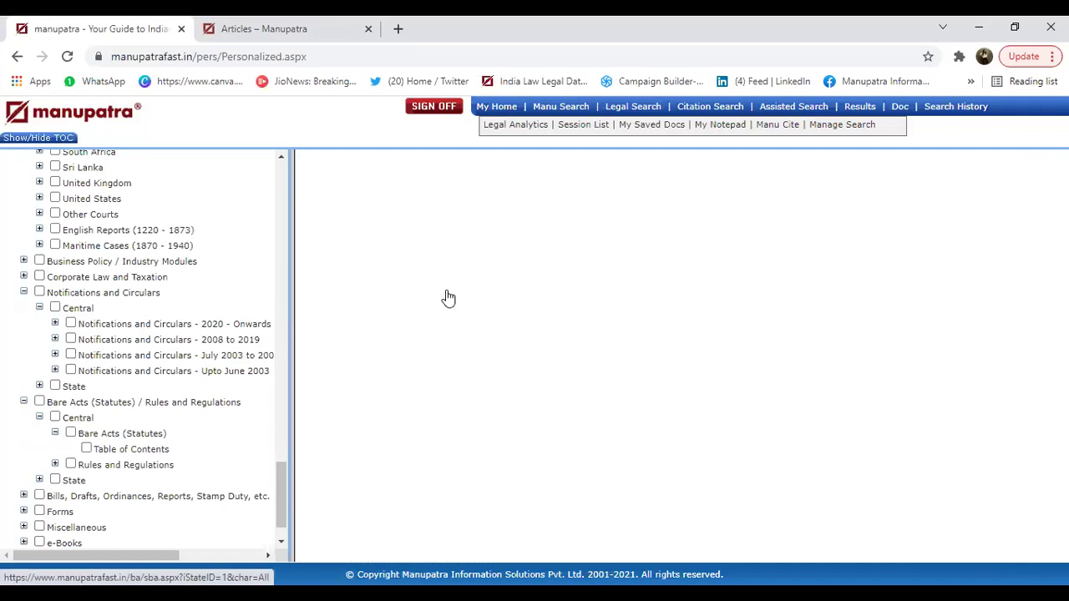
pyautogui.hotkey('ctrl', 'f')
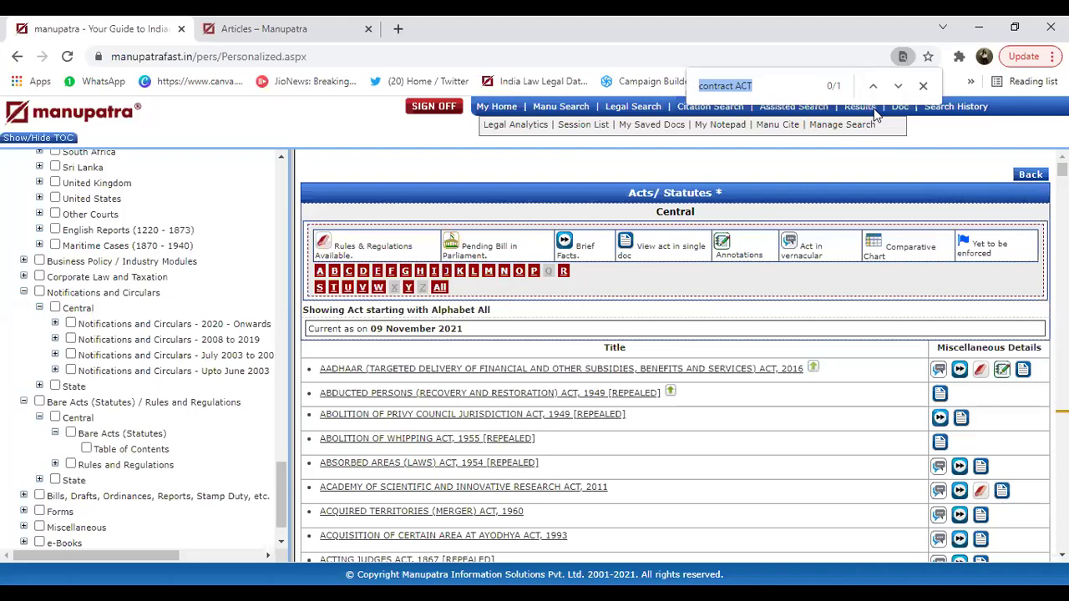
pyautogui.click(785, 89)
pyautogui.press('BackSpace')
pyautogui.press('BackSpace')
pyautogui.press('BackSpace')
pyautogui.press('BackSpace')
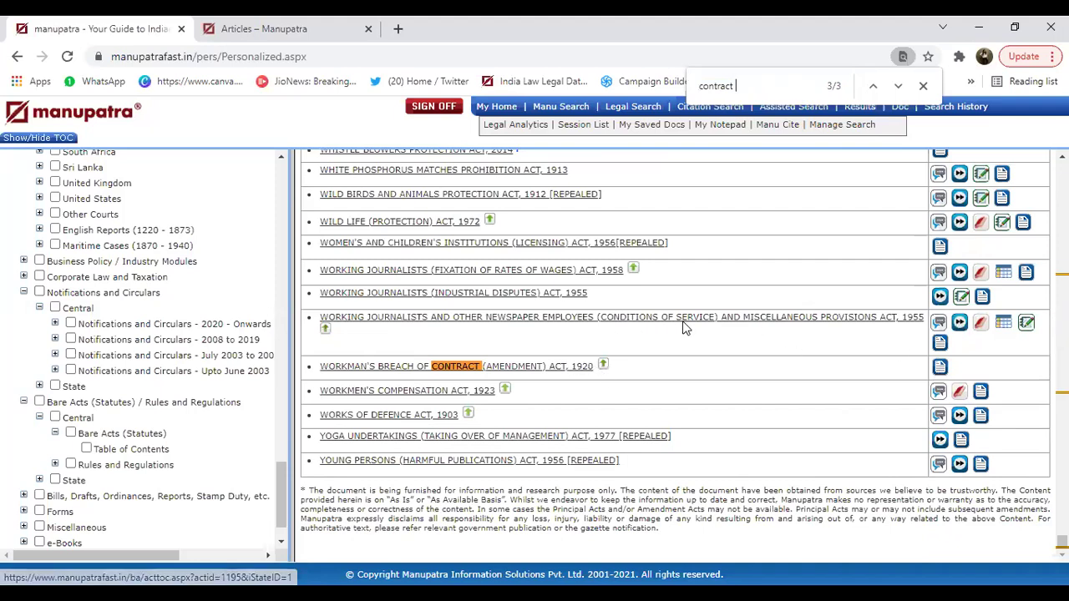
pyautogui.click(938, 348)
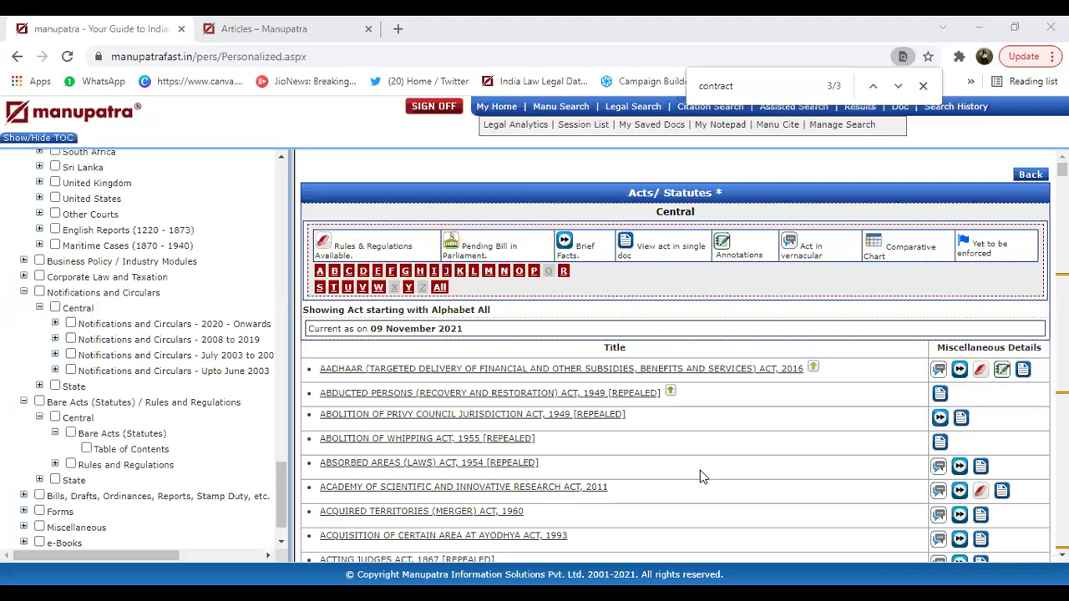
# Step: Sign off from the research account and return to the Manupatra home page
pyautogui.click(428, 112)
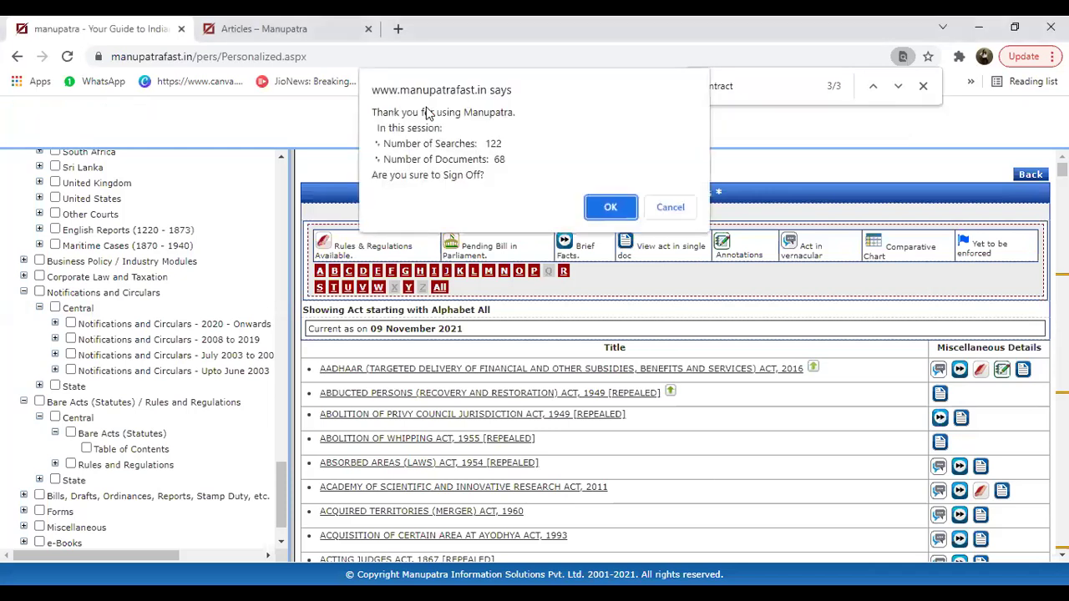
pyautogui.click(617, 208)
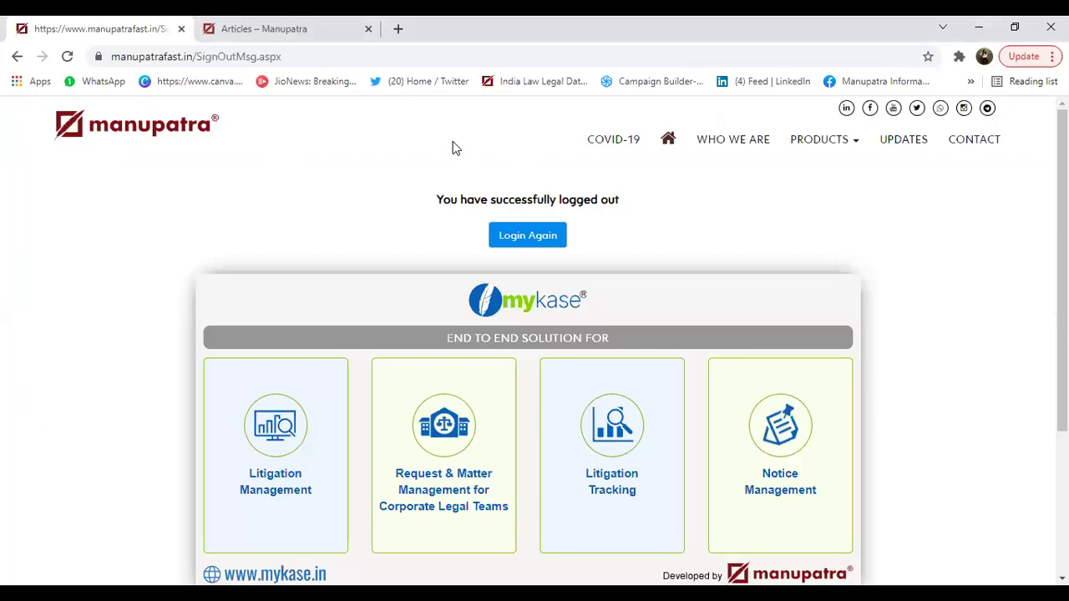
pyautogui.click(192, 136)
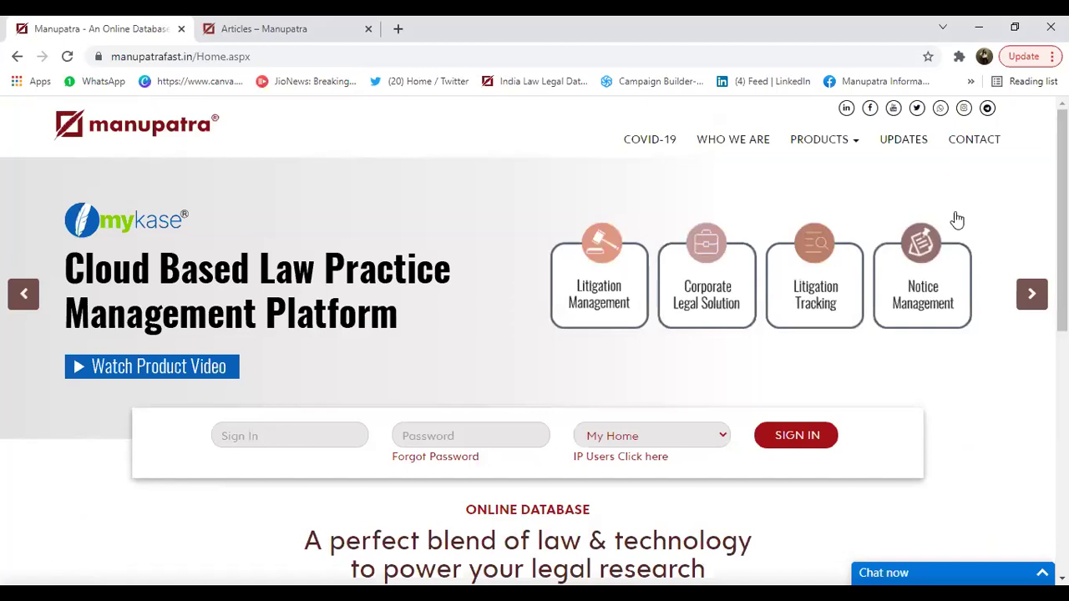
# Step: Look over the home page's online database links and the Products section
pyautogui.scroll(-2, 1062, 251)
pyautogui.scroll(2, 1062, 250)
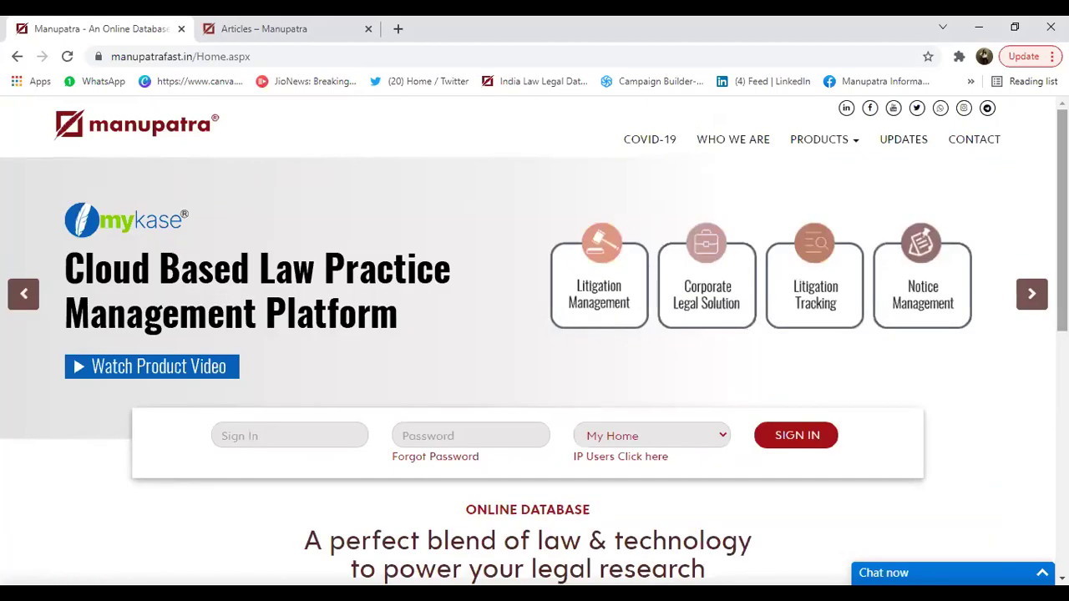
pyautogui.scroll(-2, 534, 334)
pyautogui.scroll(2, 535, 335)
pyautogui.scroll(-2, 535, 334)
pyautogui.scroll(2, 534, 334)
pyautogui.scroll(-1, 535, 335)
pyautogui.scroll(-4, 534, 335)
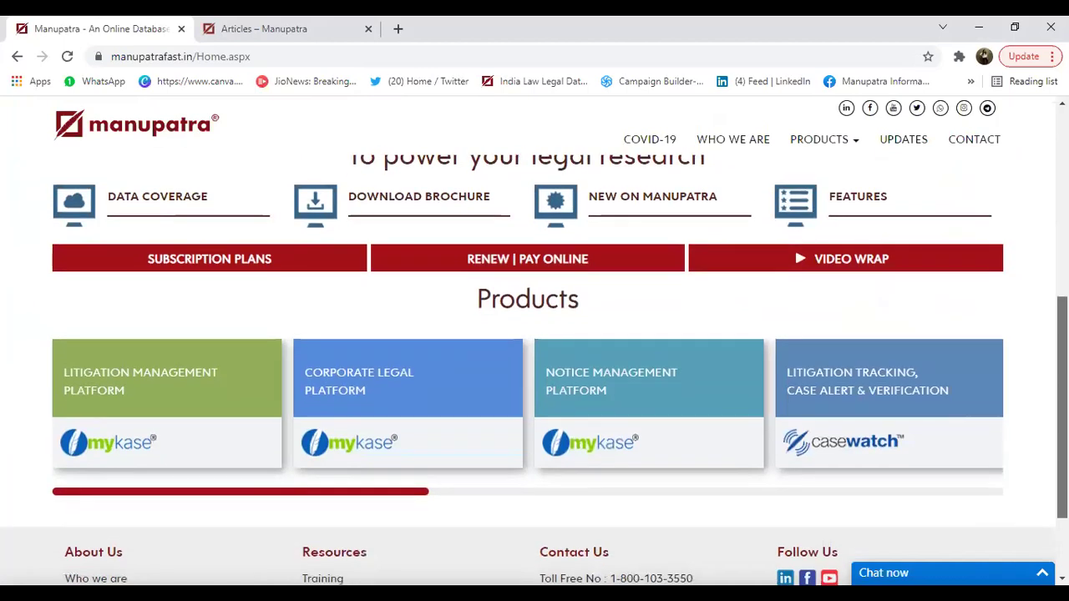
pyautogui.scroll(2, 534, 334)
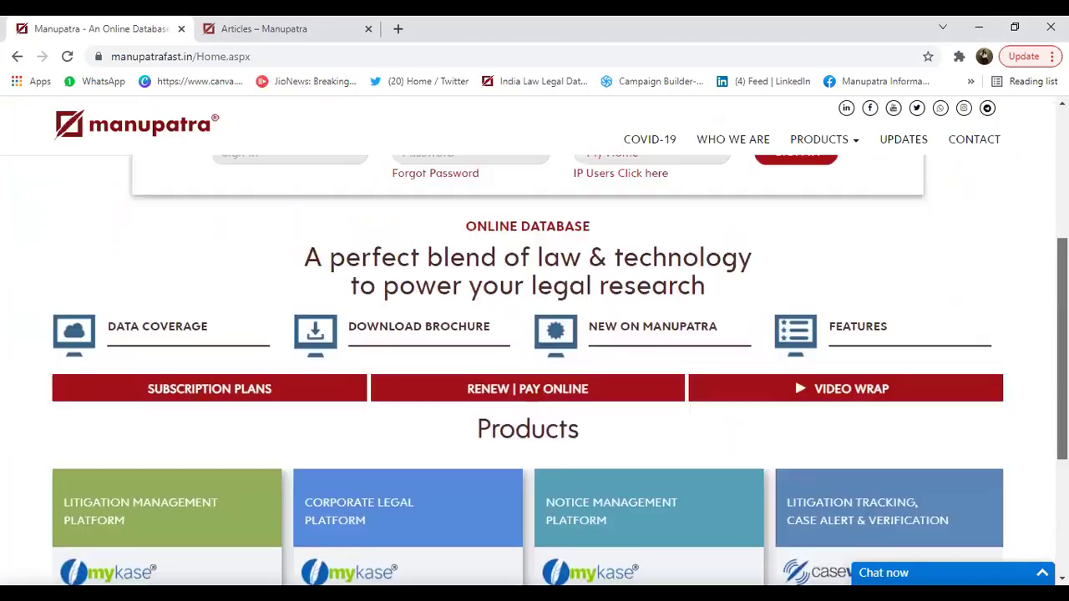
pyautogui.scroll(-3, 534, 334)
pyautogui.scroll(-1, 482, 146)
pyautogui.scroll(7, 482, 146)
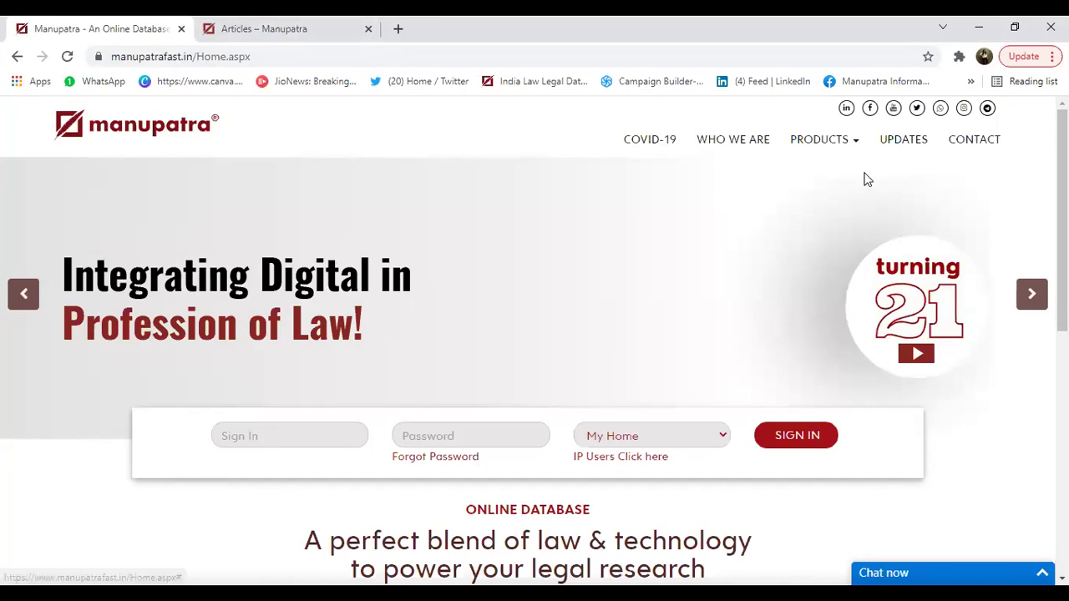
# Step: Open the Training resources and the list of videos on how to use Manupatra
pyautogui.moveTo(1062, 219); pyautogui.dragTo(1062, 457)
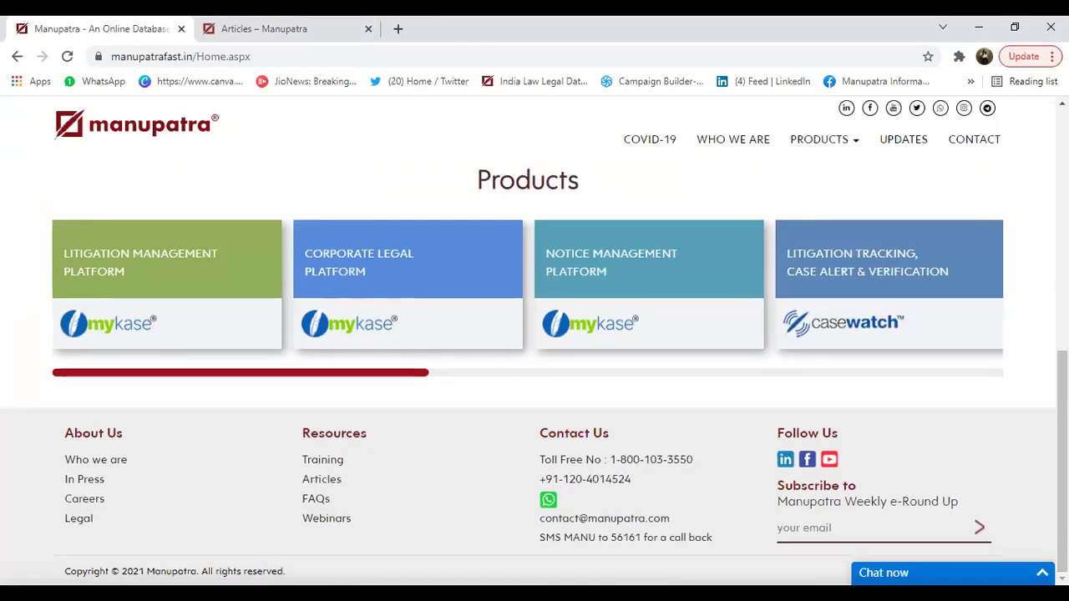
pyautogui.click(335, 461)
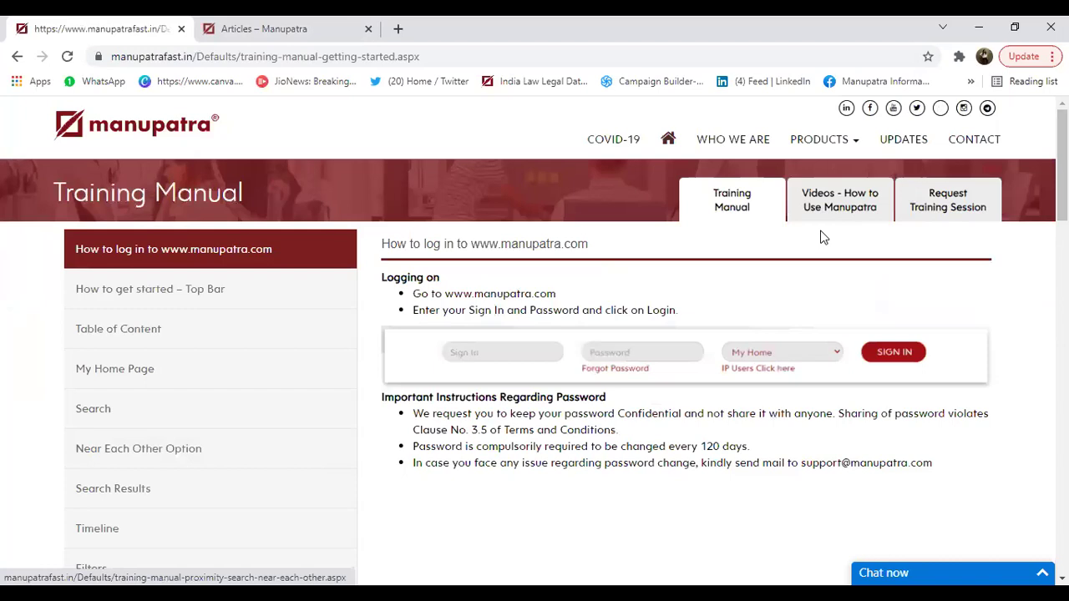
pyautogui.click(857, 195)
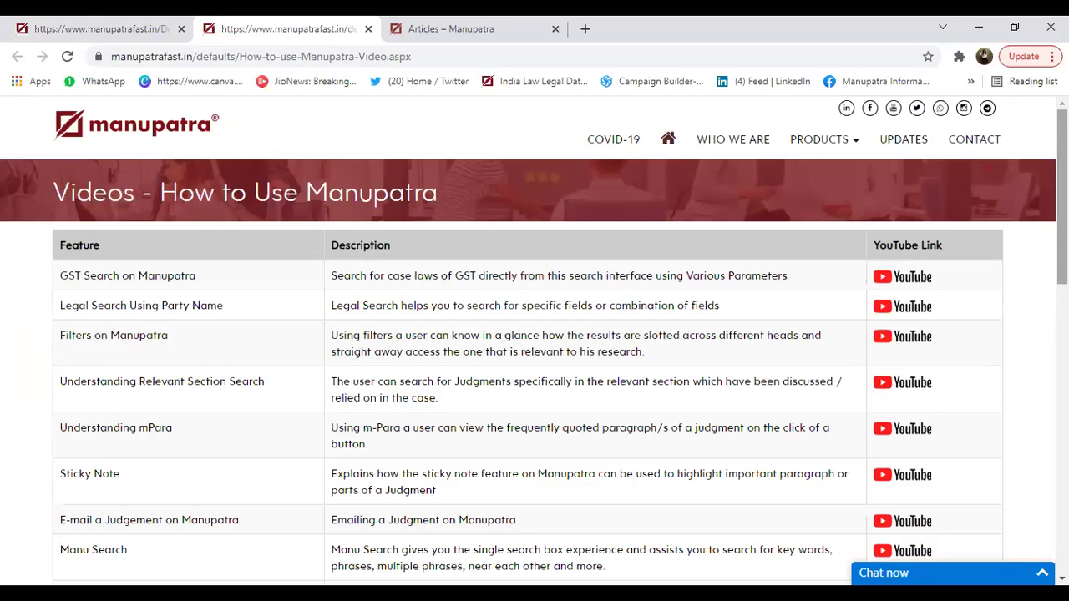
# Step: Find the Case Map entry among the how-to videos and play its YouTube video, skipping the ads
pyautogui.scroll(-5, 535, 346)
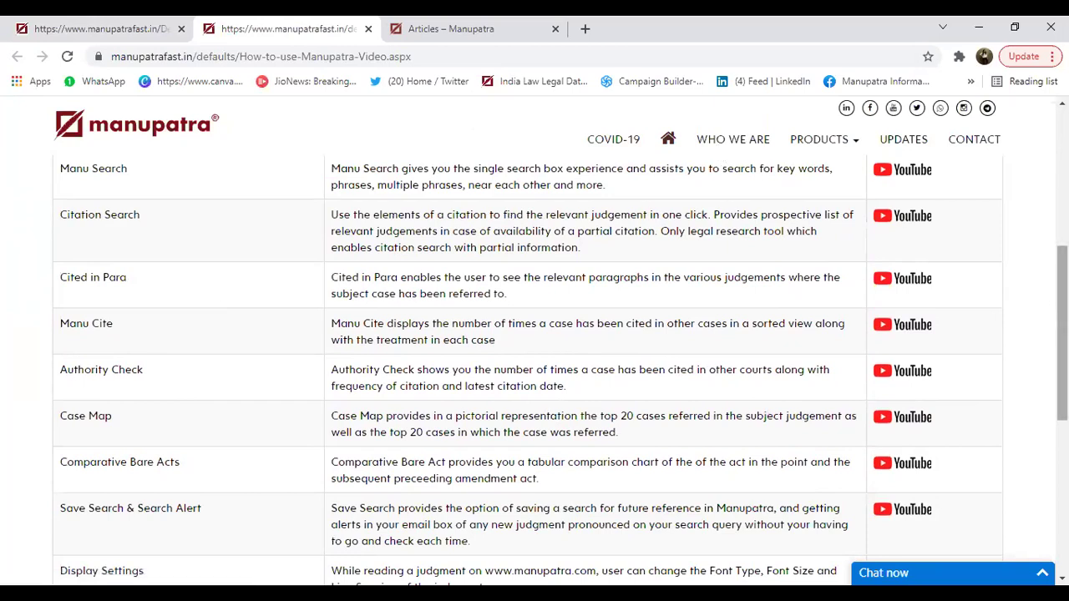
pyautogui.scroll(-3, 535, 372)
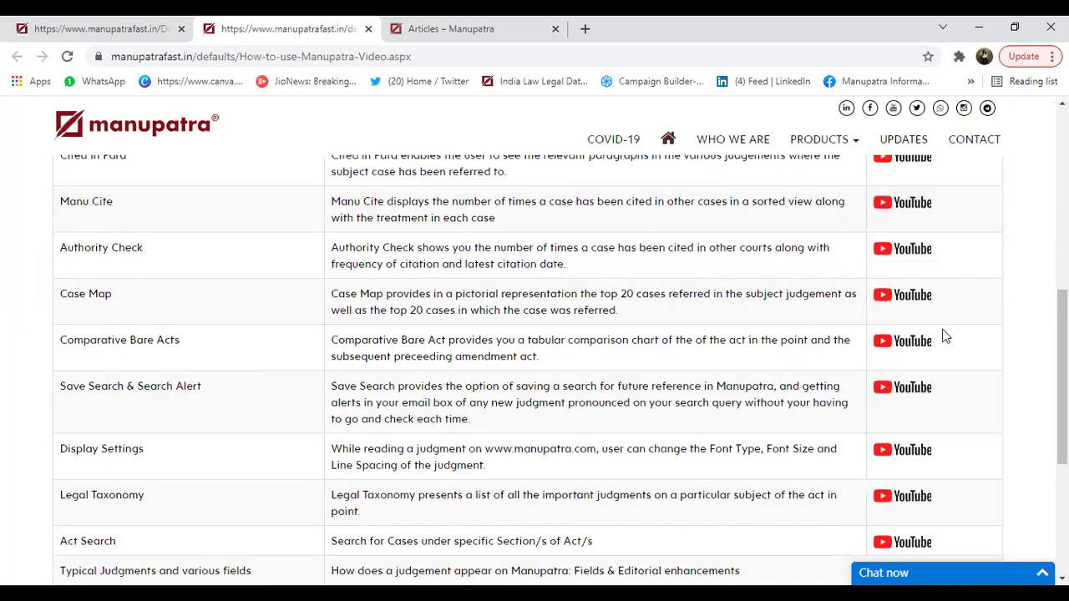
pyautogui.click(909, 301)
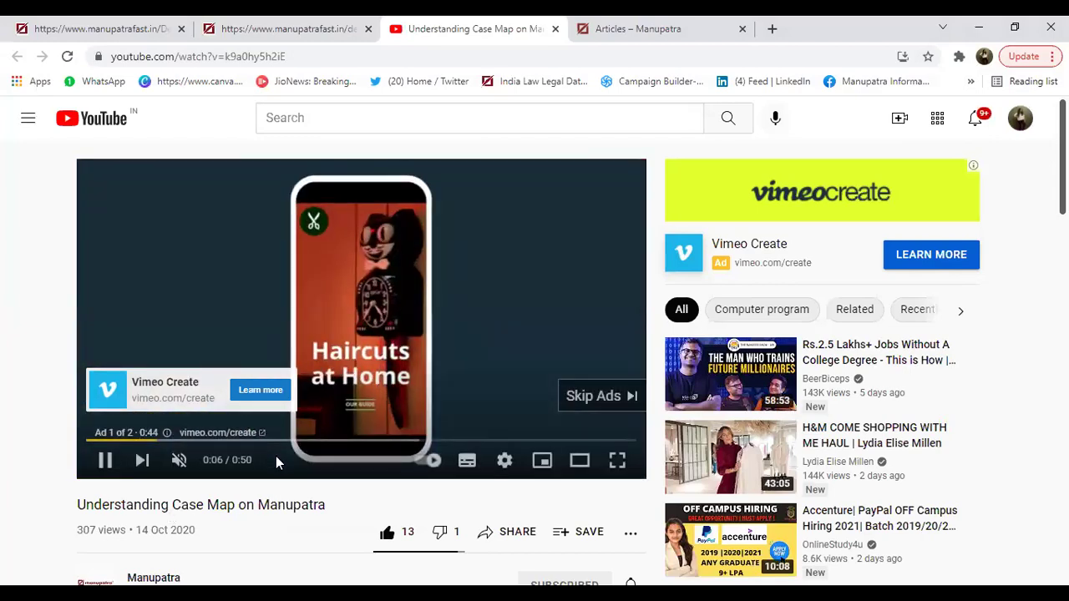
pyautogui.click(580, 395)
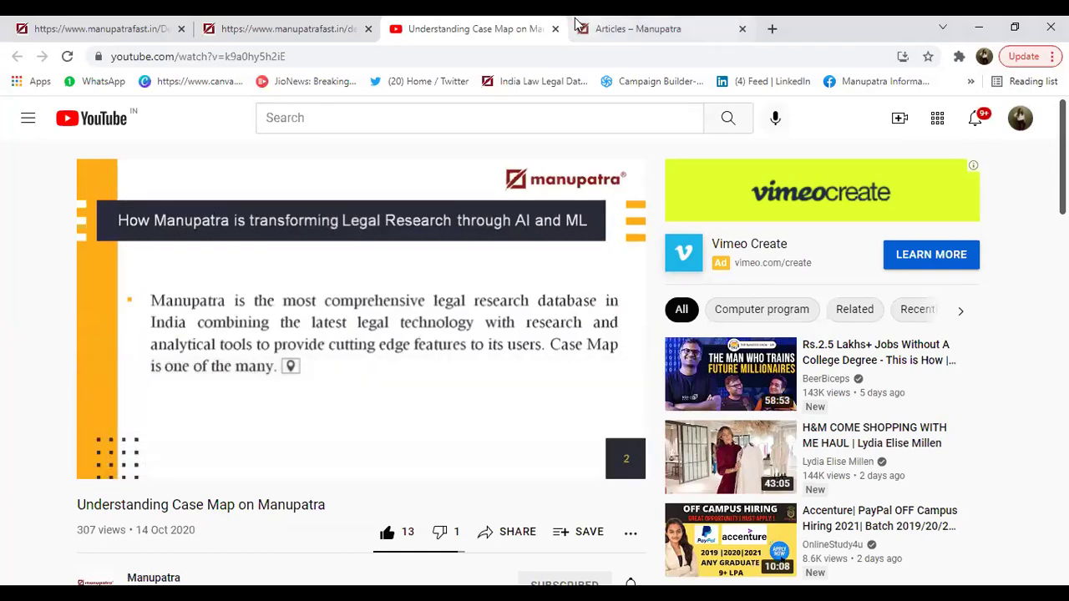
# Step: Close the Case Map video and the video list, and open the training session request page
pyautogui.click(553, 31)
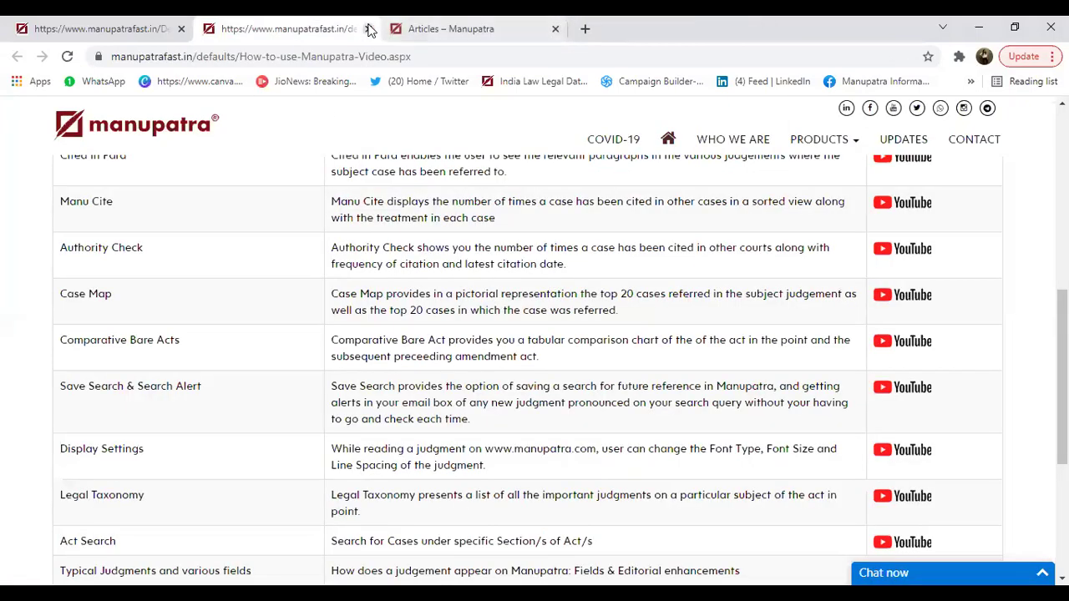
pyautogui.click(368, 29)
pyautogui.click(147, 23)
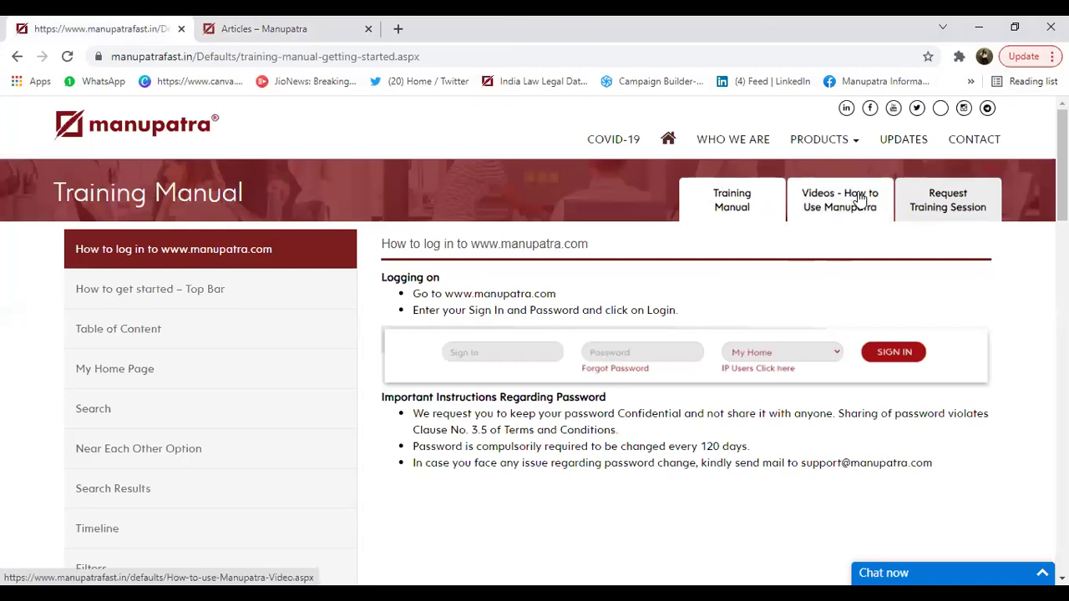
pyautogui.click(929, 208)
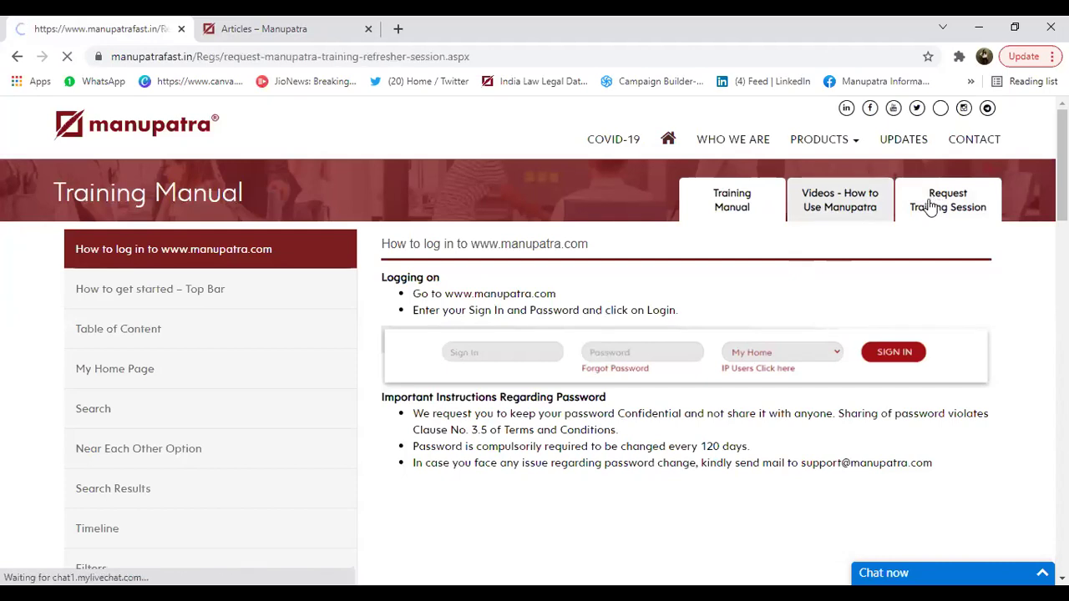